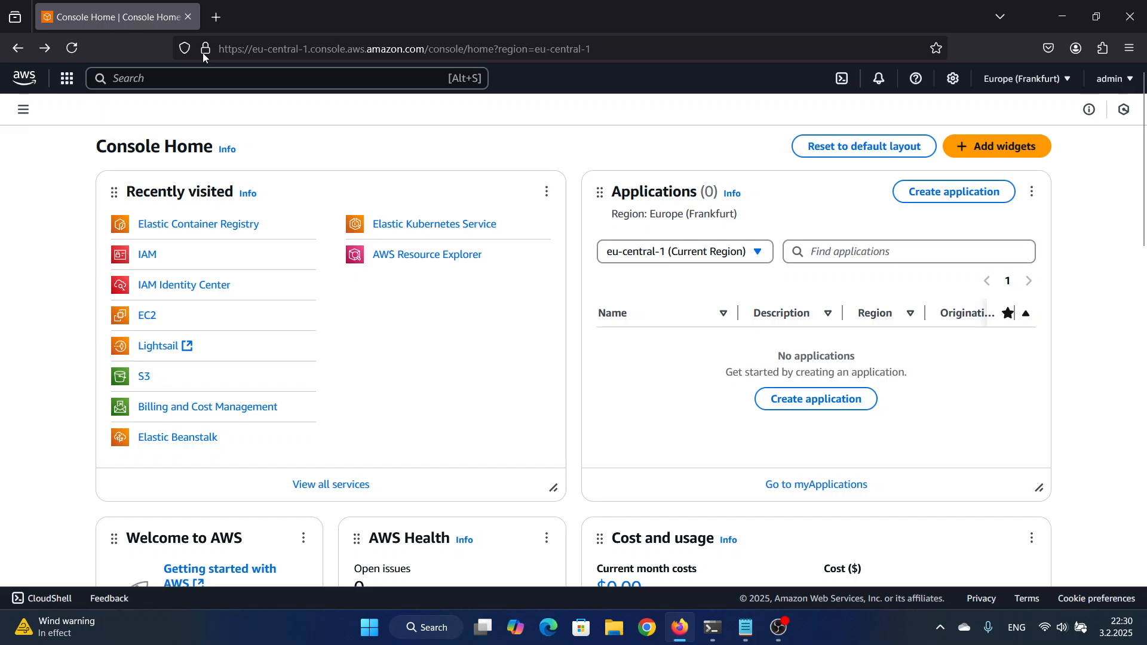
# Search the AWS services for "ecr" and open Elastic Container Registry.
pyautogui.hotkey('alt', 's')
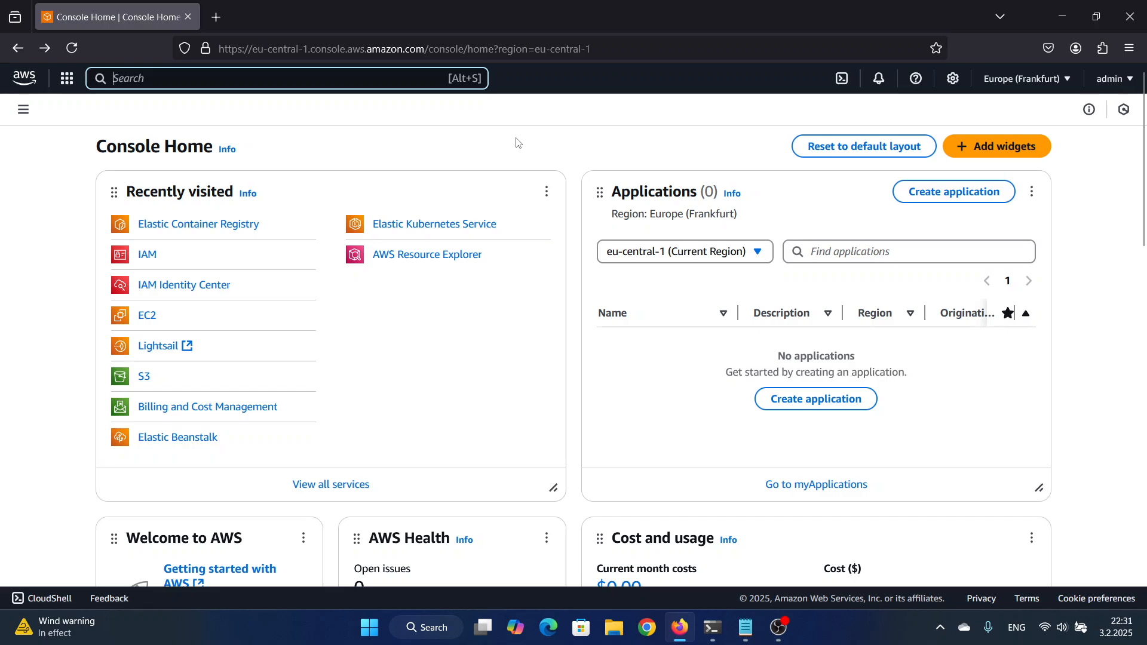
pyautogui.write('ecr')
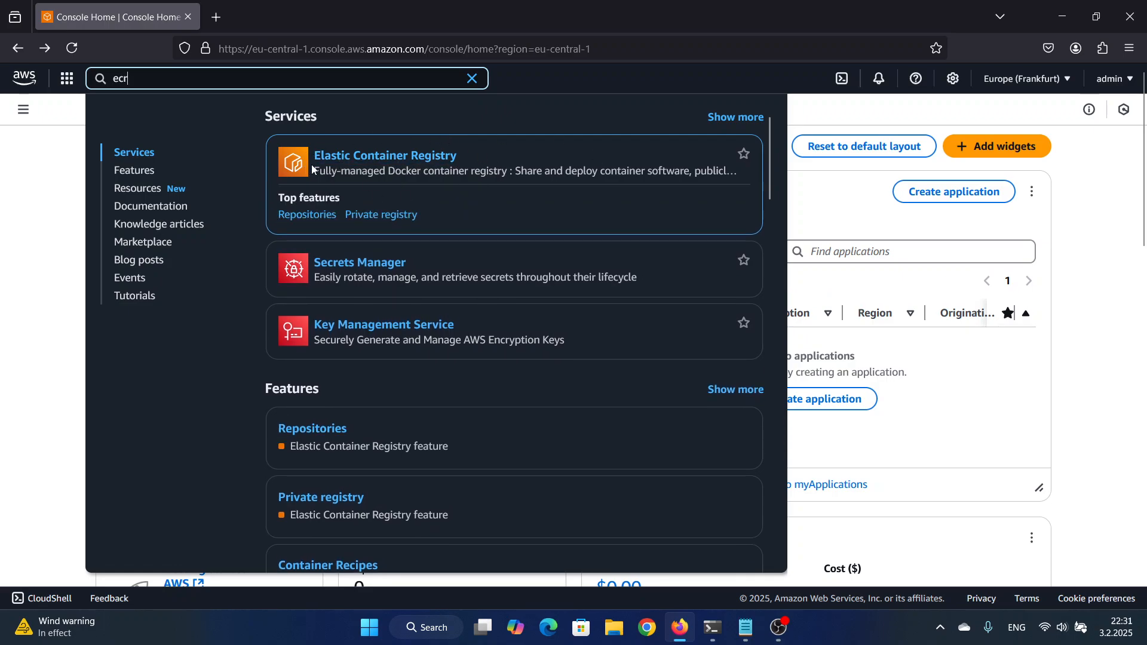
pyautogui.click(388, 156)
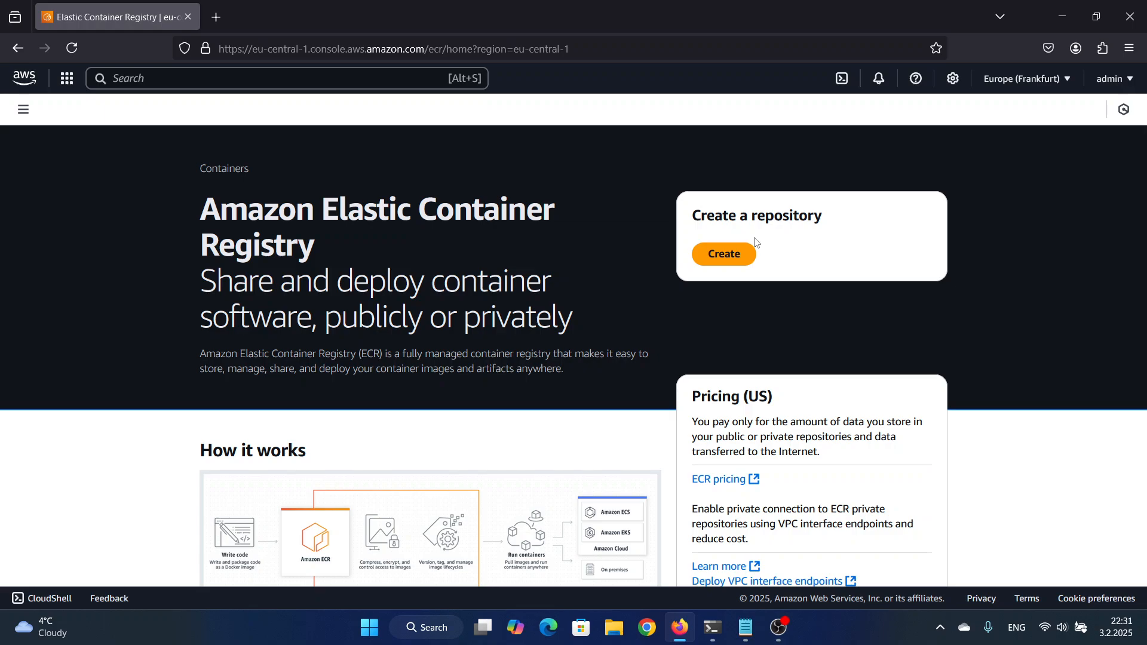
# Create a private repository named my-apps/demo-app with mutable image tags and AES-256 encryption, and refresh the repository list.
pyautogui.click(729, 253)
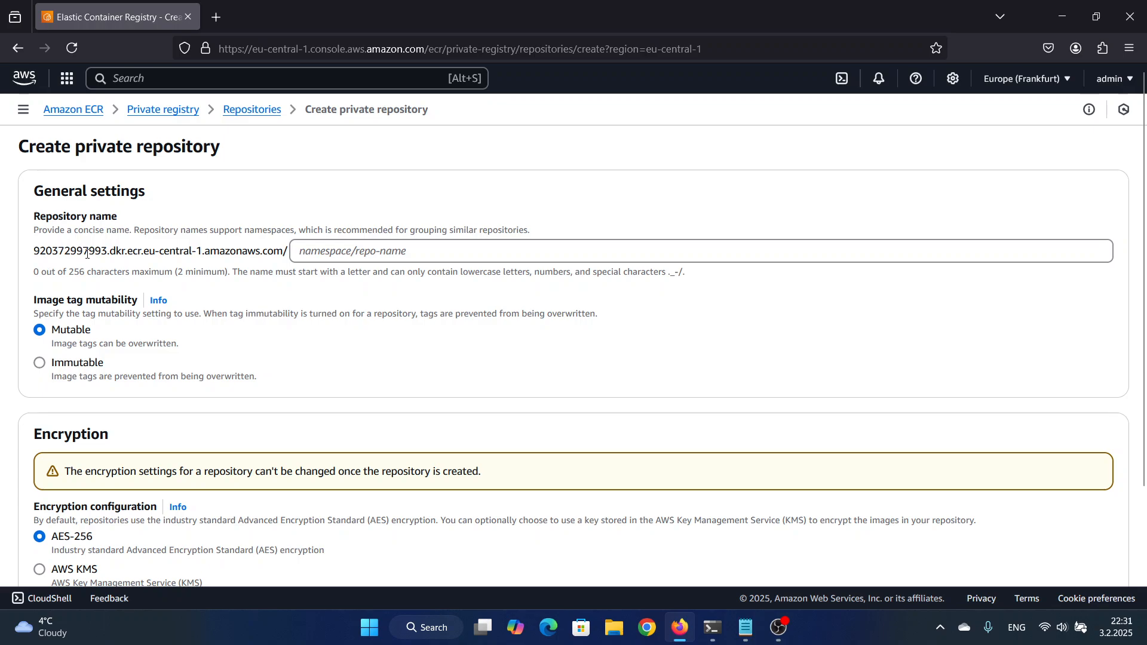
pyautogui.click(330, 256)
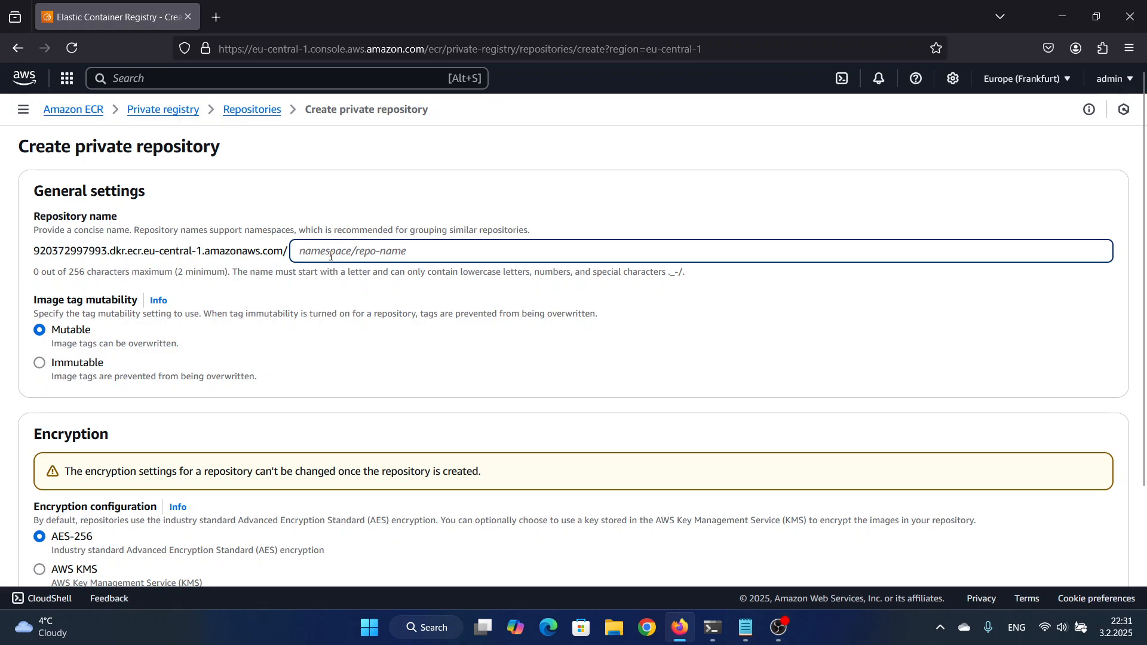
pyautogui.write('m')
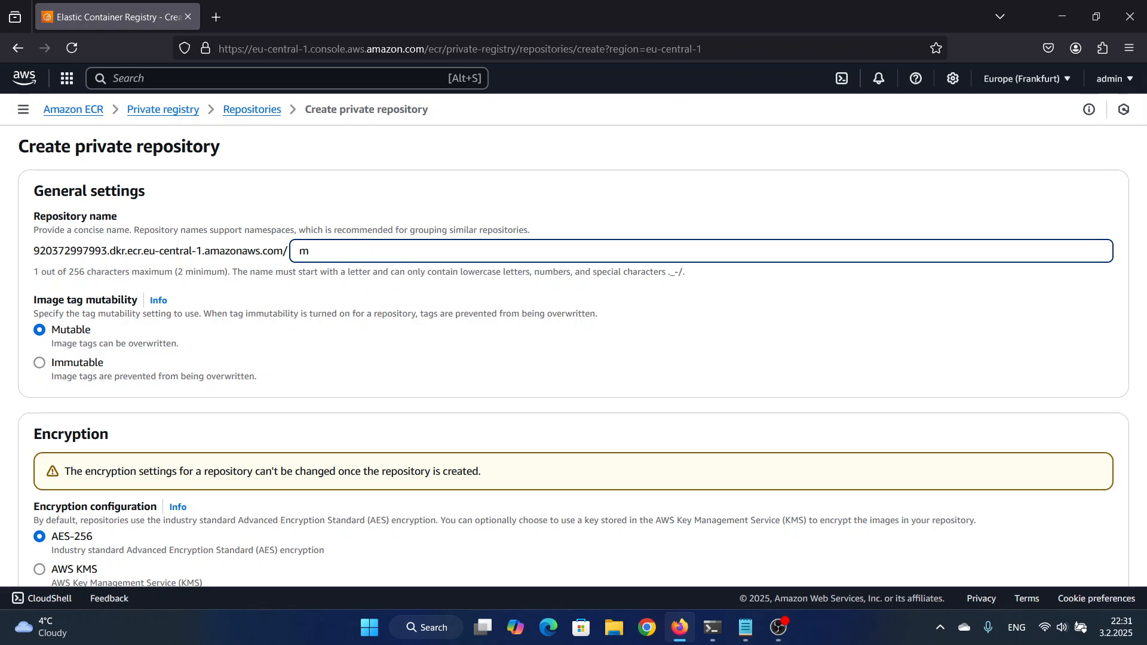
pyautogui.write('y-apps/')
pyautogui.write('demo')
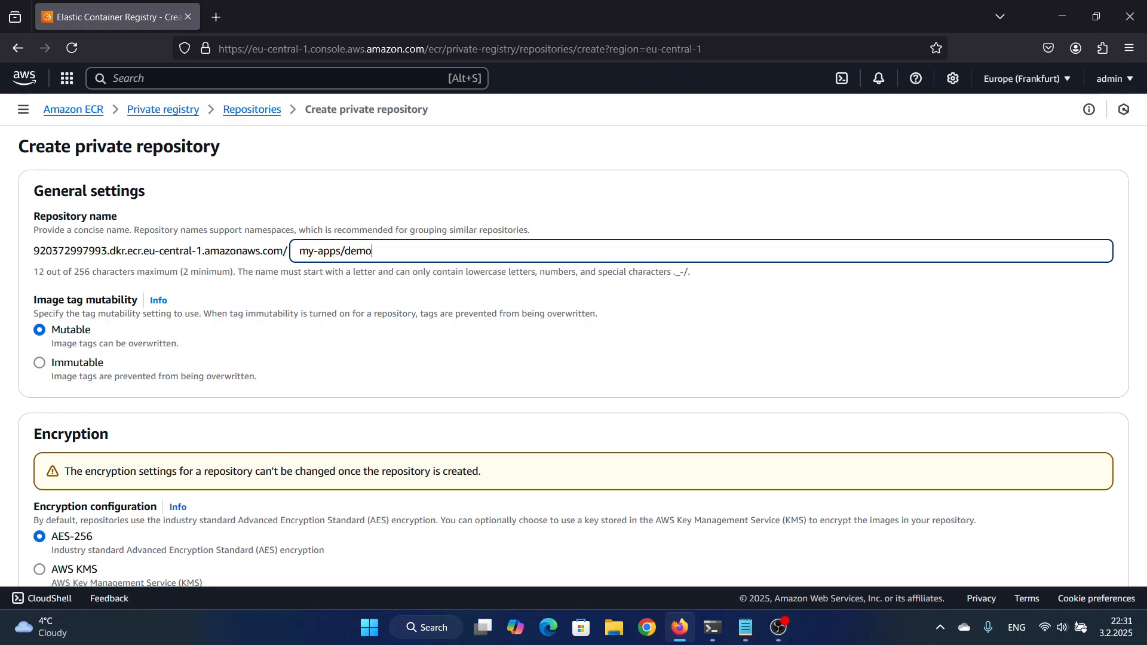
pyautogui.write('-app')
pyautogui.scroll(-2, 120, 293)
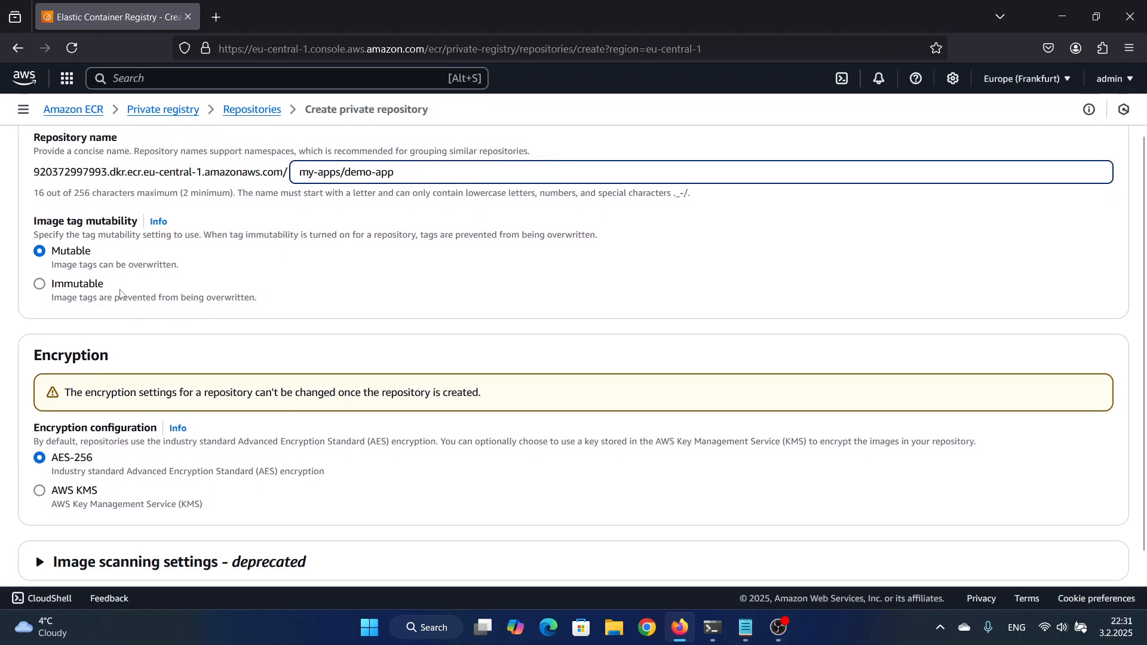
pyautogui.scroll(2, 120, 293)
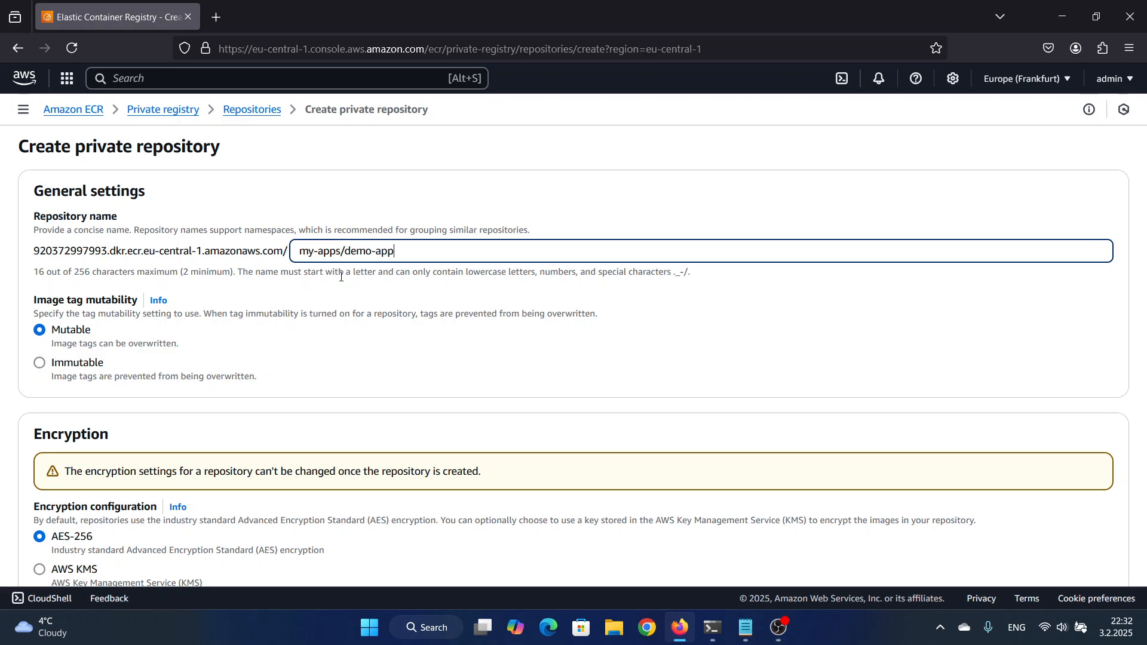
pyautogui.scroll(-3, 366, 302)
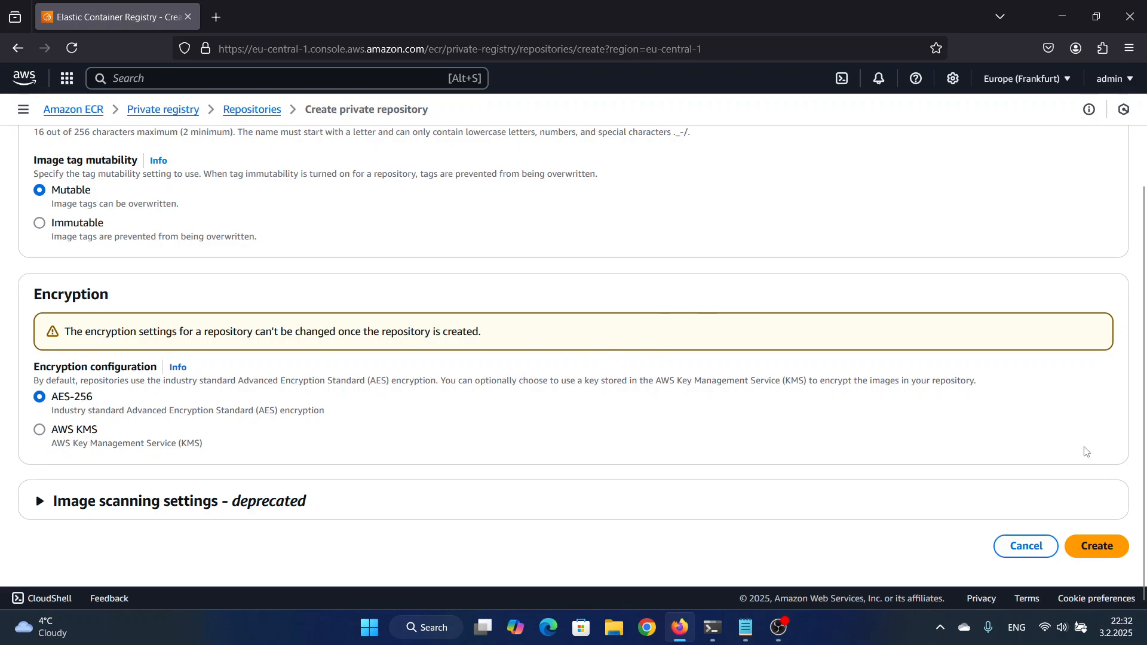
pyautogui.click(1097, 548)
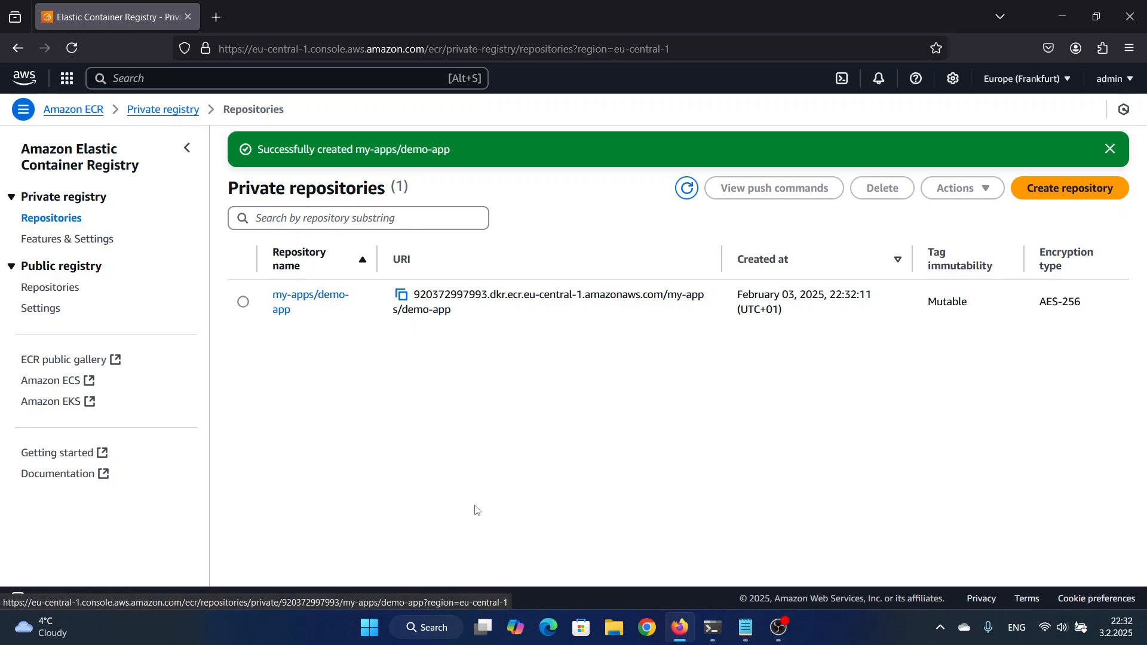
pyautogui.press('F5')
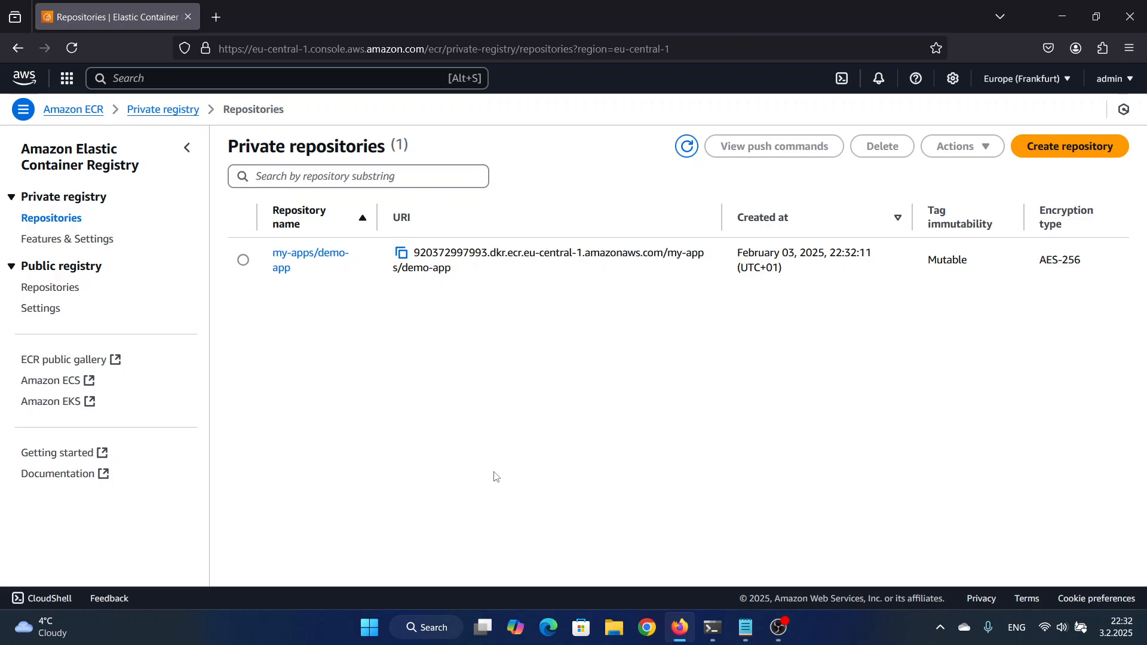
# Switch to the terminal and list the local Docker images with "docker images", checking the name and tag of demo-app.
pyautogui.click(713, 627)
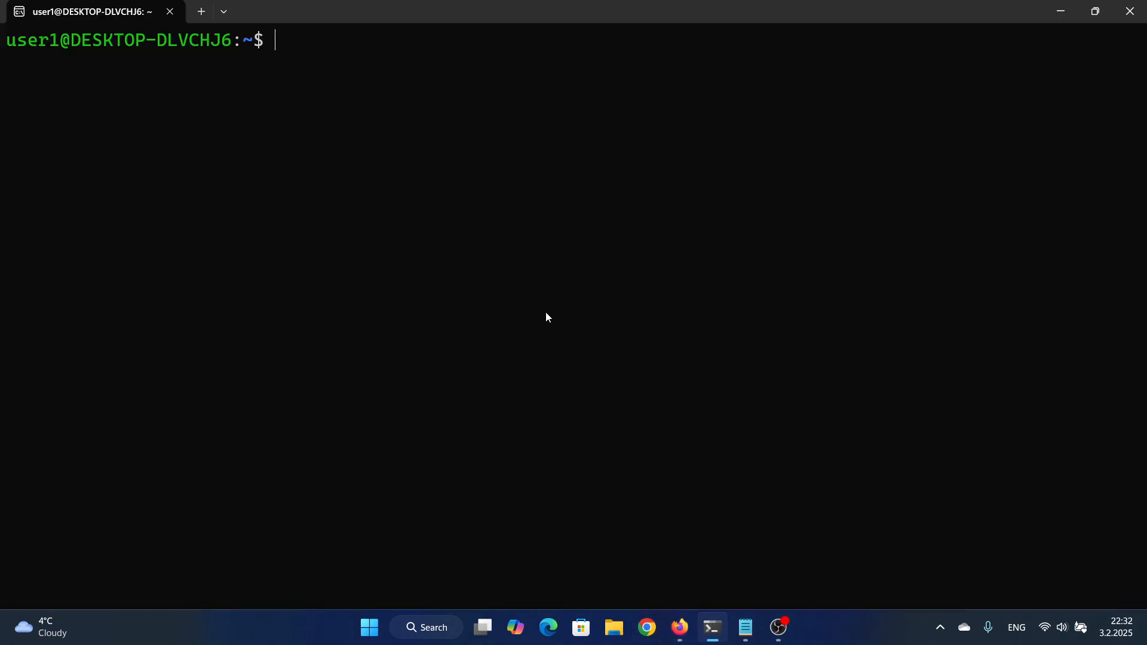
pyautogui.write('docker images')
pyautogui.press('Return')
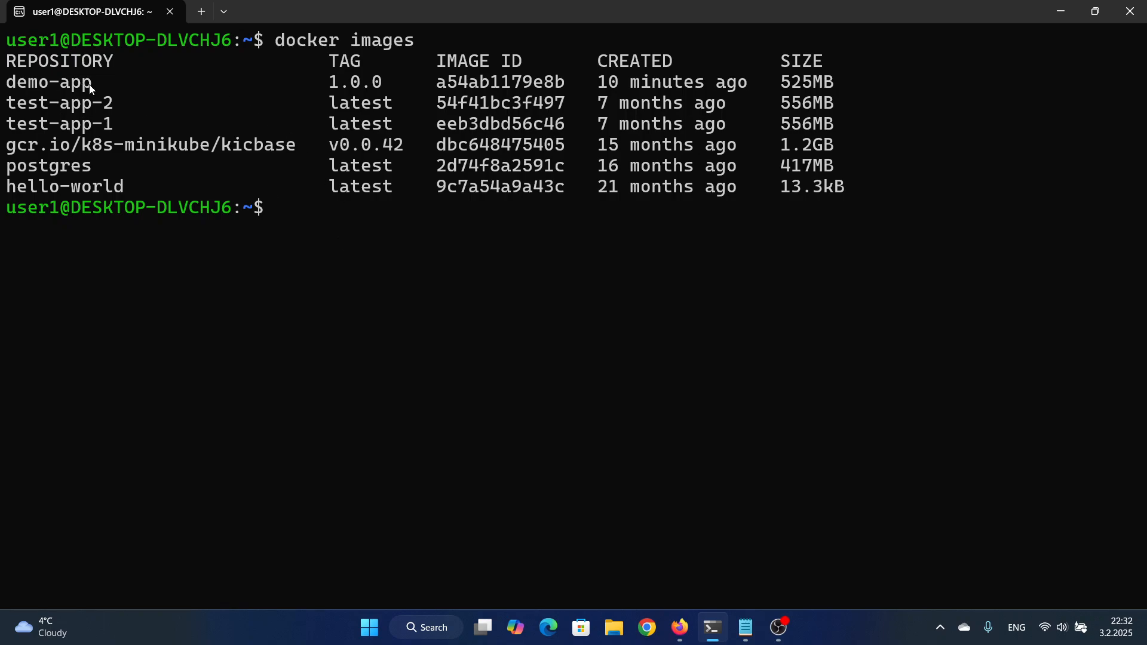
pyautogui.moveTo(90, 88); pyautogui.dragTo(25, 82)
pyautogui.click(29, 81)
pyautogui.moveTo(381, 81); pyautogui.dragTo(332, 80)
pyautogui.click(332, 80)
# Switch back to Firefox, search the web for "aws cli install" in a new tab, and open the AWS installation guide.
pyautogui.click(680, 629)
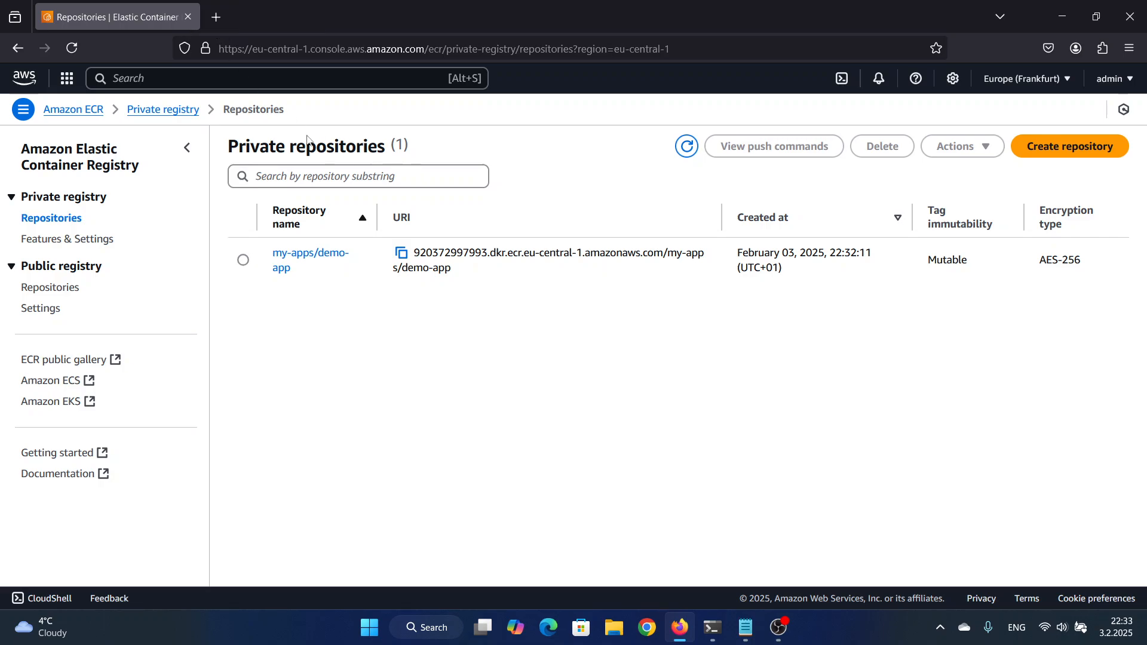
pyautogui.click(221, 18)
pyautogui.write('aws cli')
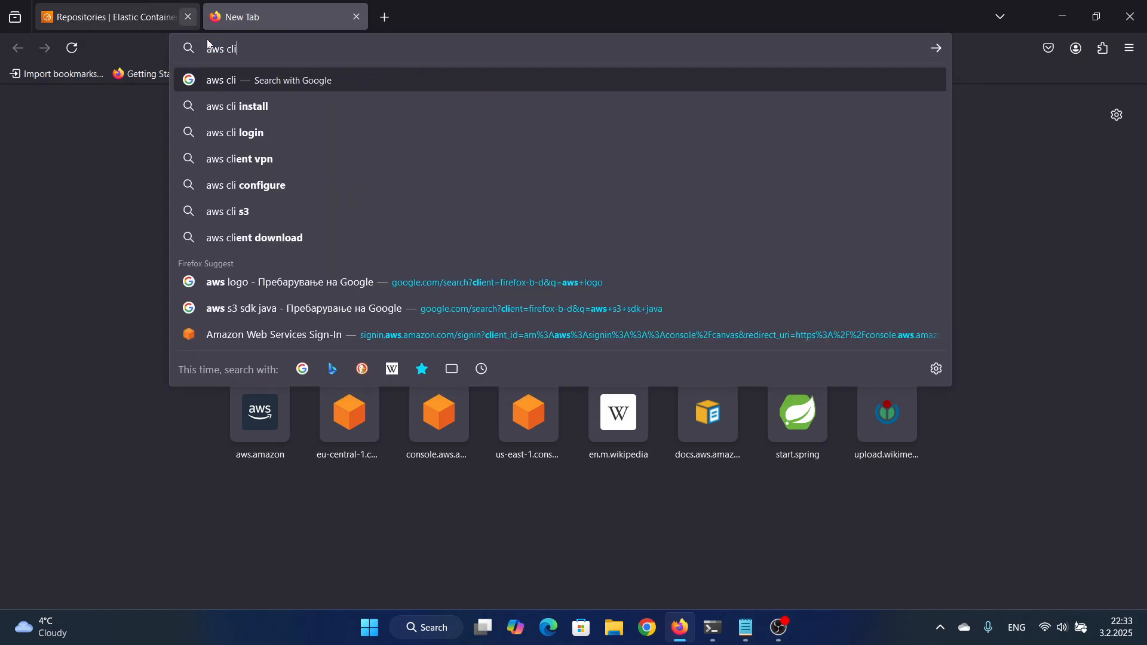
pyautogui.click(271, 106)
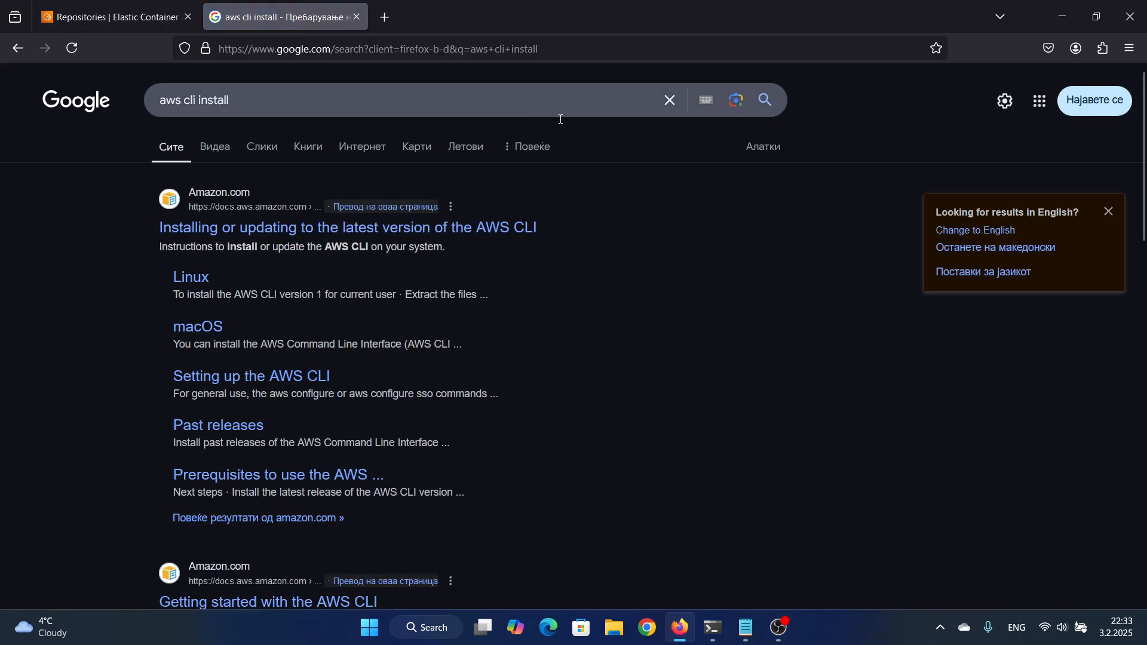
pyautogui.click(224, 231)
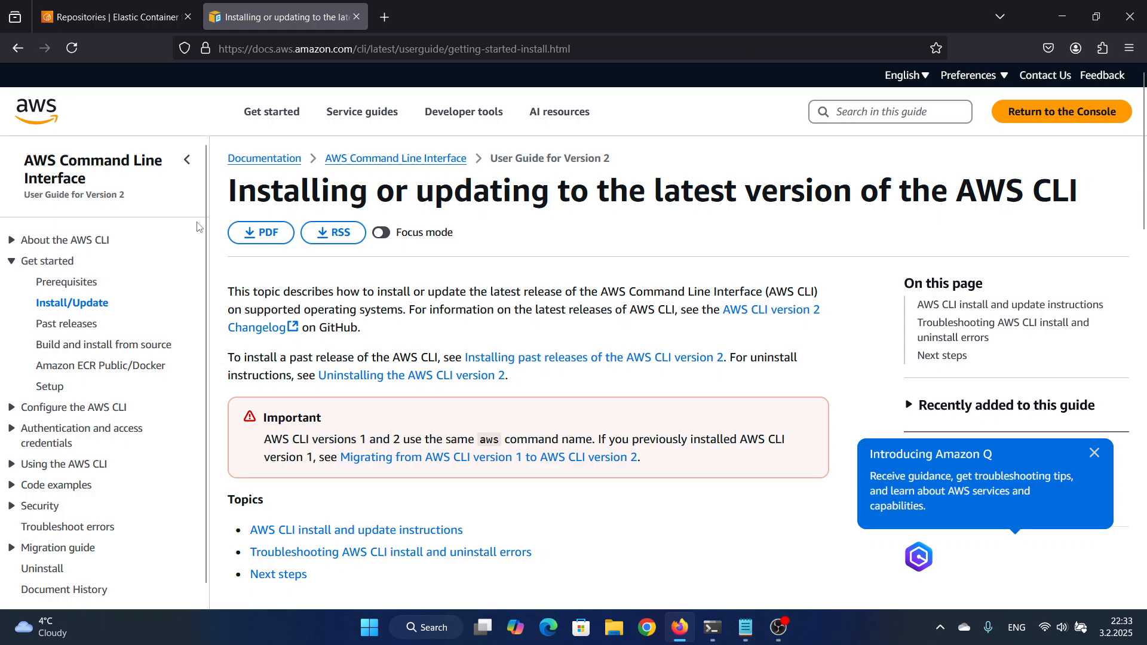
# Expand the Linux instructions in the AWS CLI guide and examine the installation methods and command line installer commands.
pyautogui.scroll(-5, 335, 286)
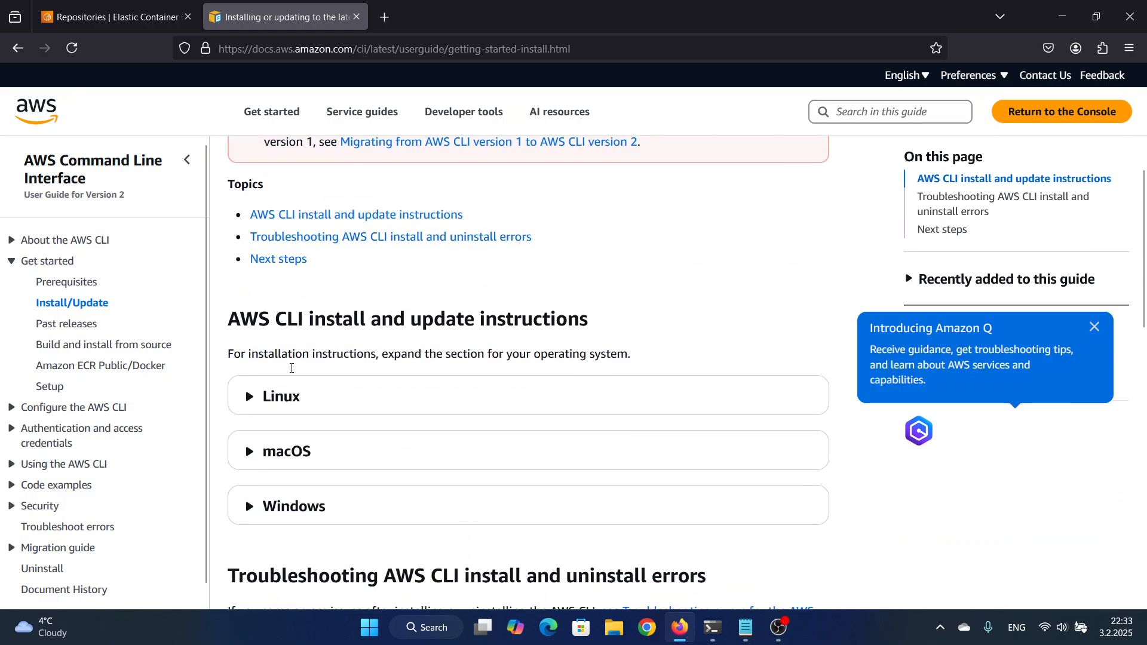
pyautogui.click(250, 398)
pyautogui.click(251, 399)
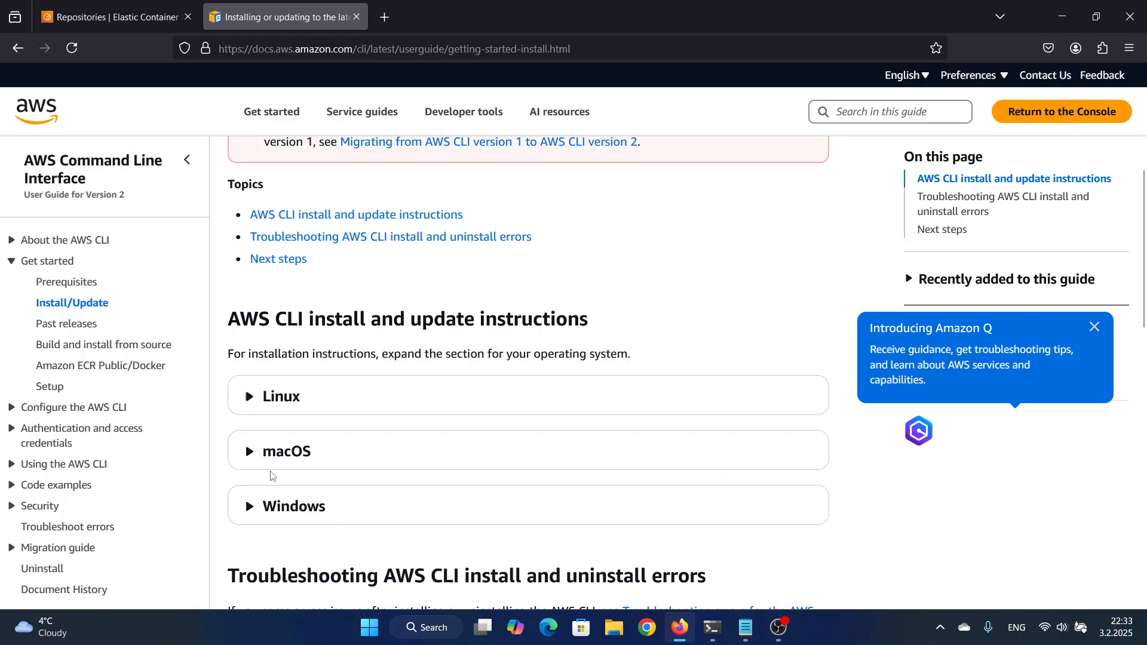
pyautogui.scroll(-1, 287, 472)
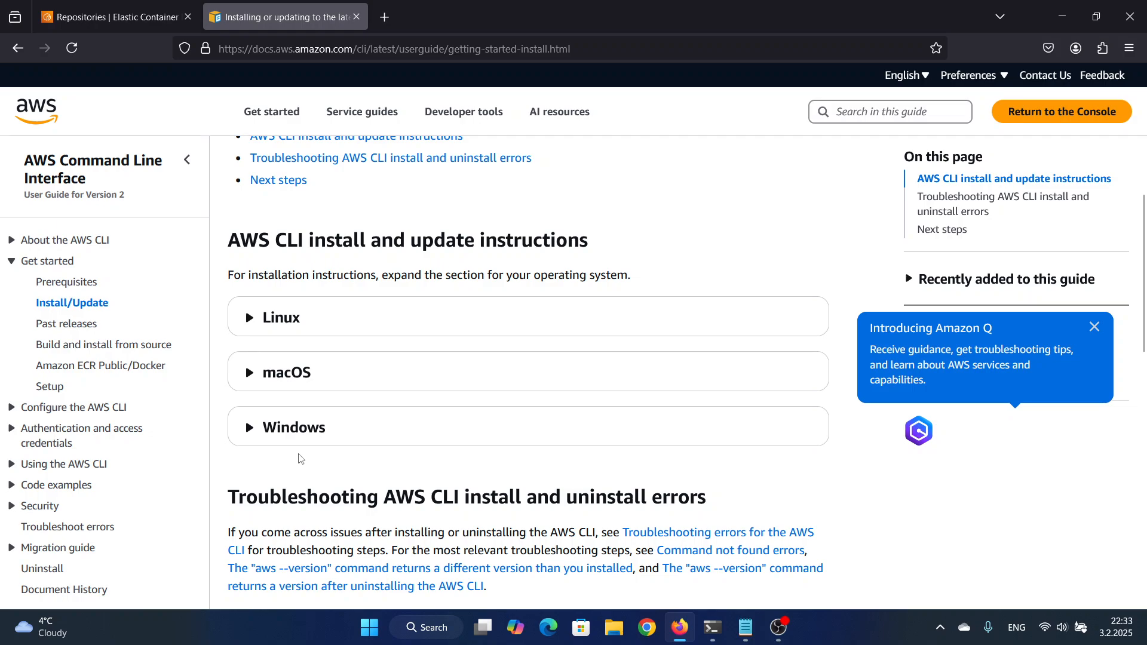
pyautogui.scroll(2, 338, 366)
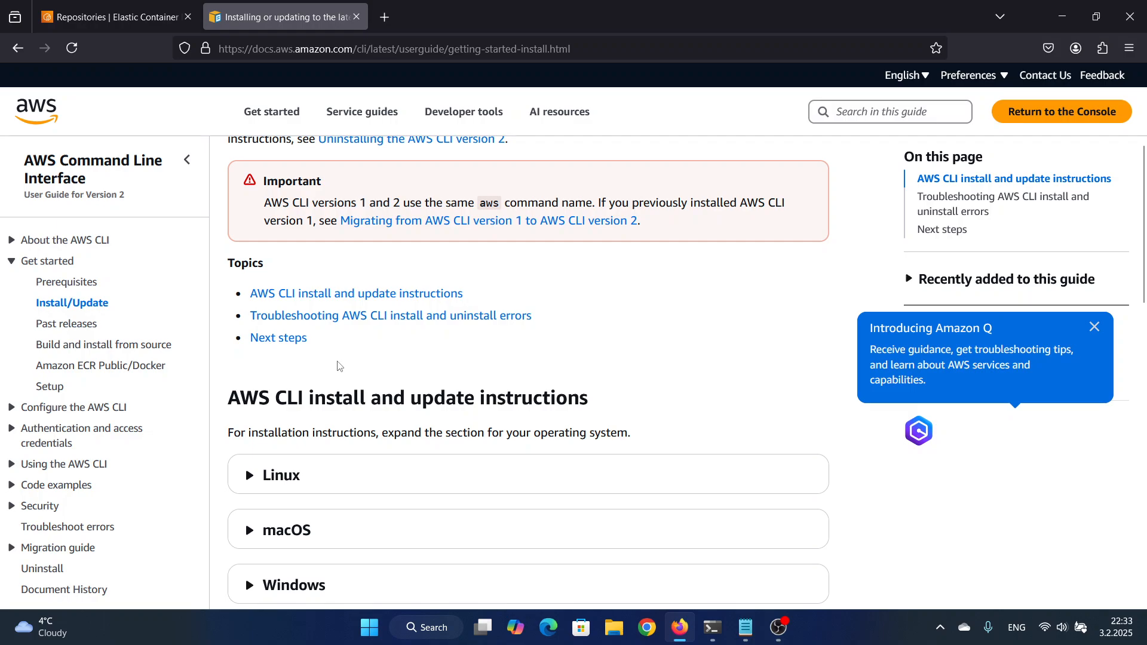
pyautogui.scroll(-3, 303, 424)
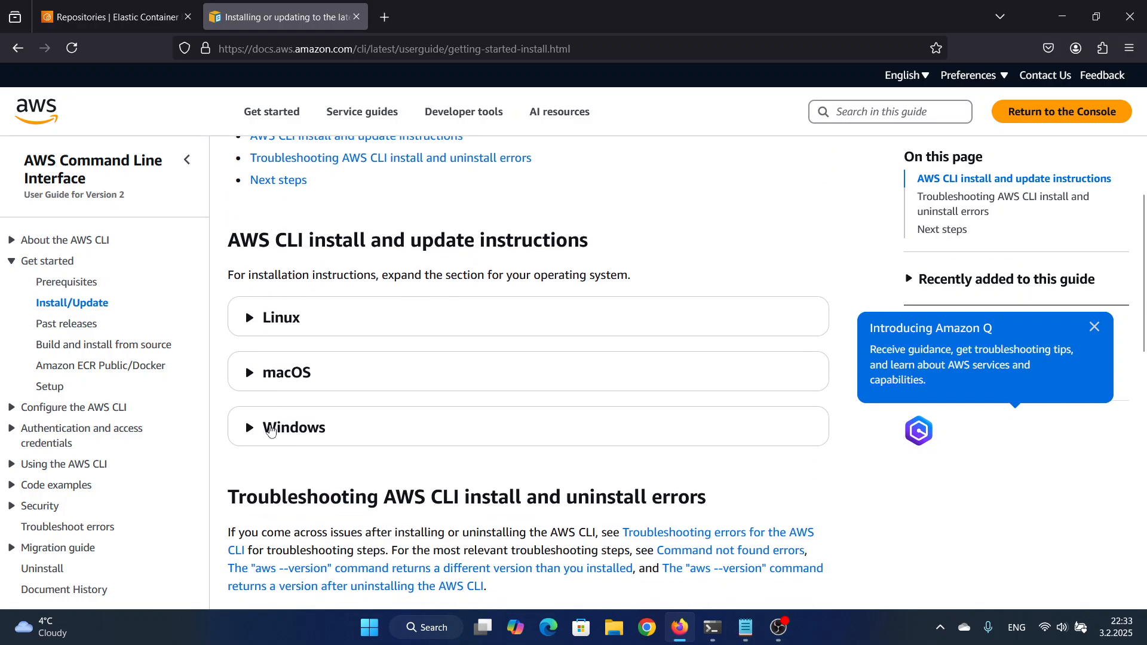
pyautogui.click(247, 322)
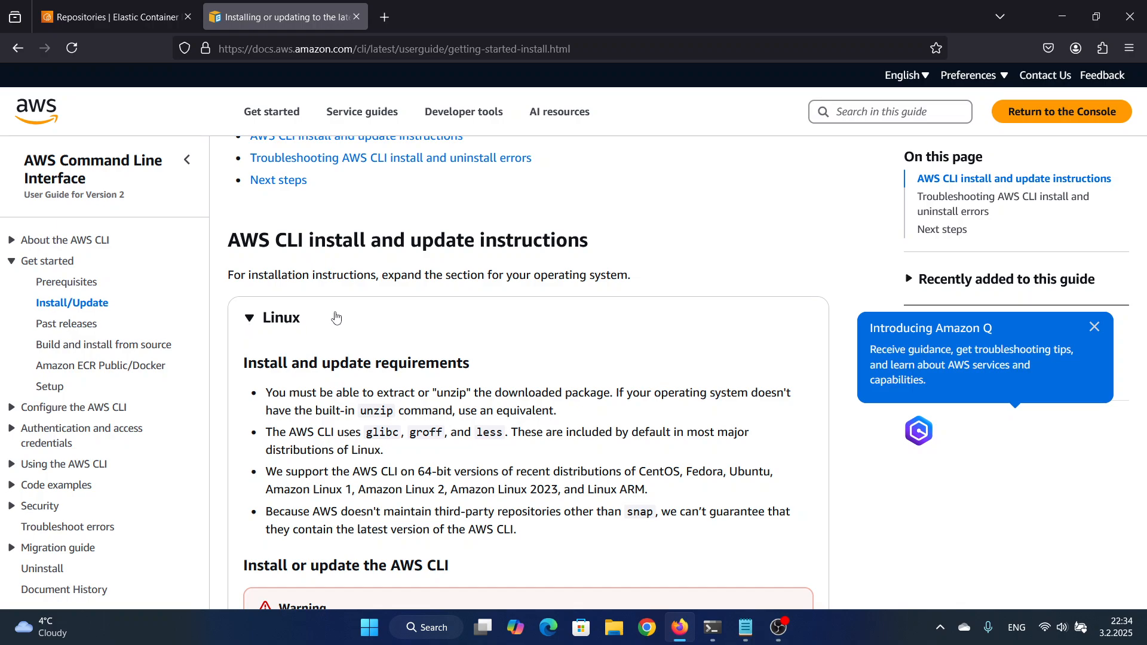
pyautogui.scroll(-10, 376, 319)
pyautogui.scroll(-3, 385, 324)
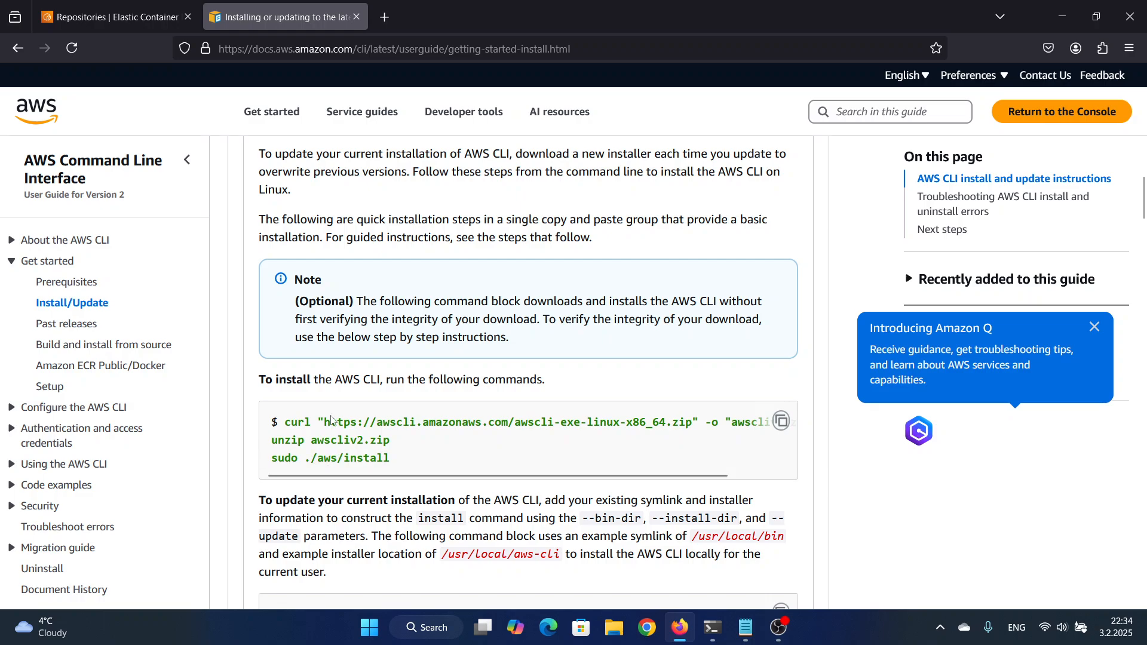
pyautogui.scroll(6, 332, 418)
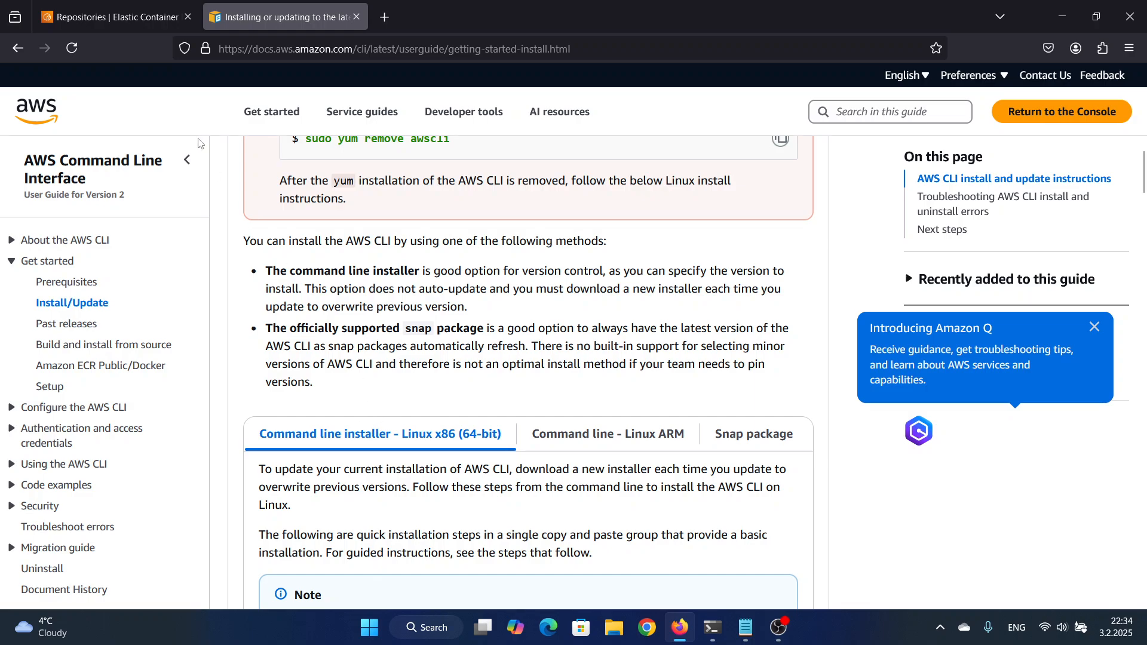
pyautogui.scroll(-3, 473, 310)
pyautogui.scroll(6, 473, 310)
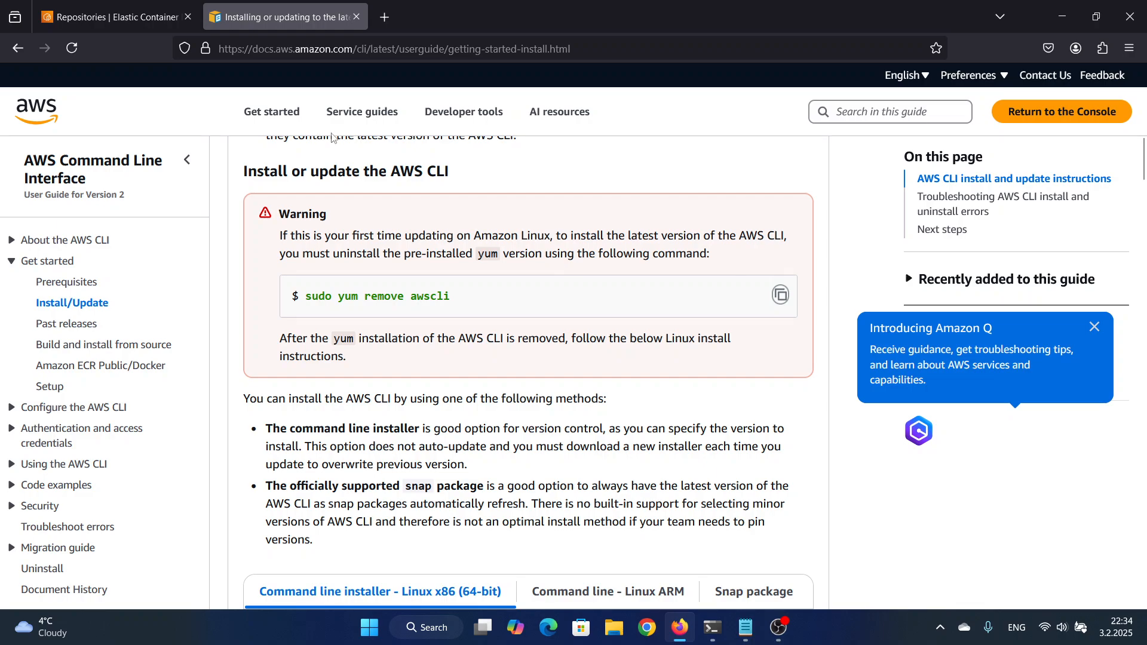
# Return to the AWS console home, search for "iam", and open the list of IAM users.
pyautogui.click(113, 17)
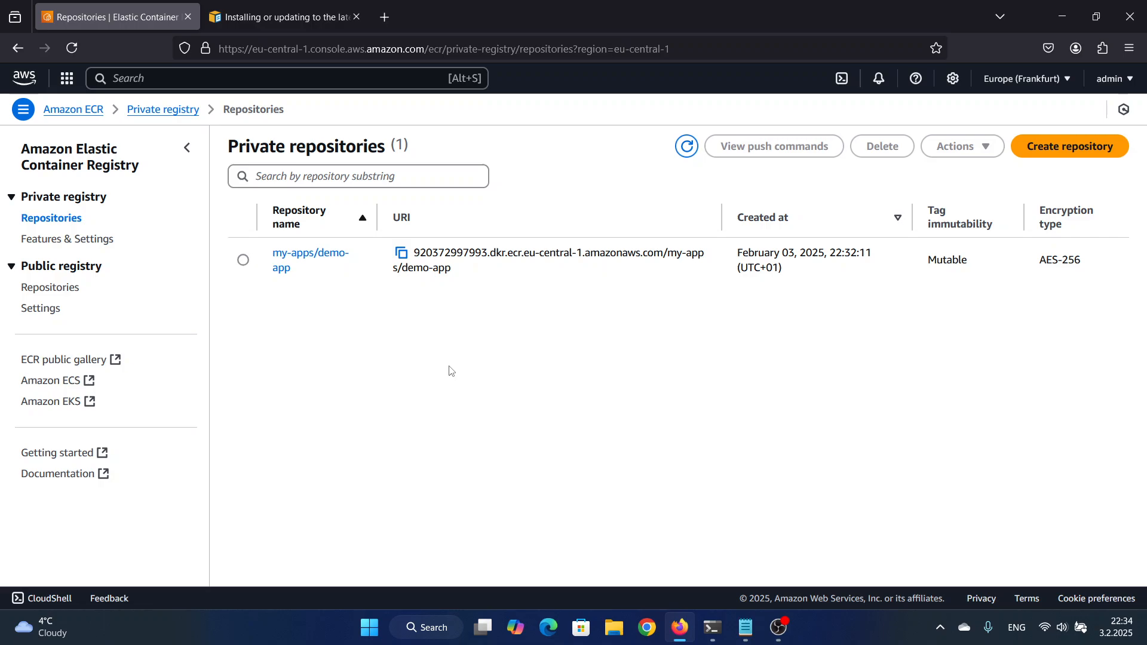
pyautogui.click(27, 71)
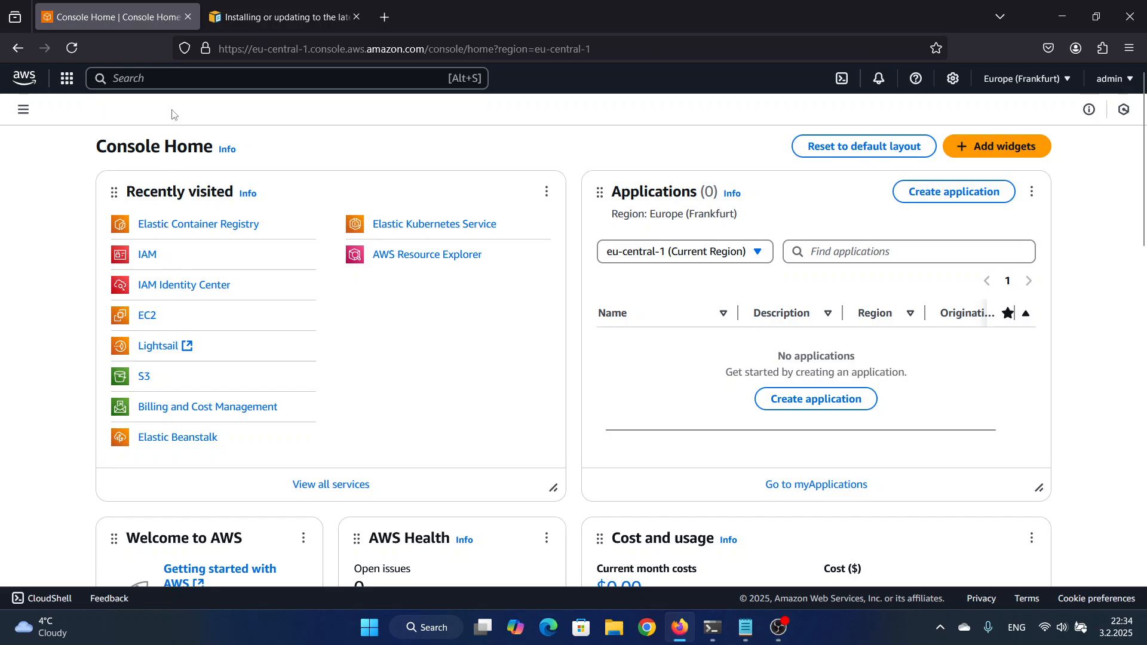
pyautogui.click(172, 78)
pyautogui.write('iam')
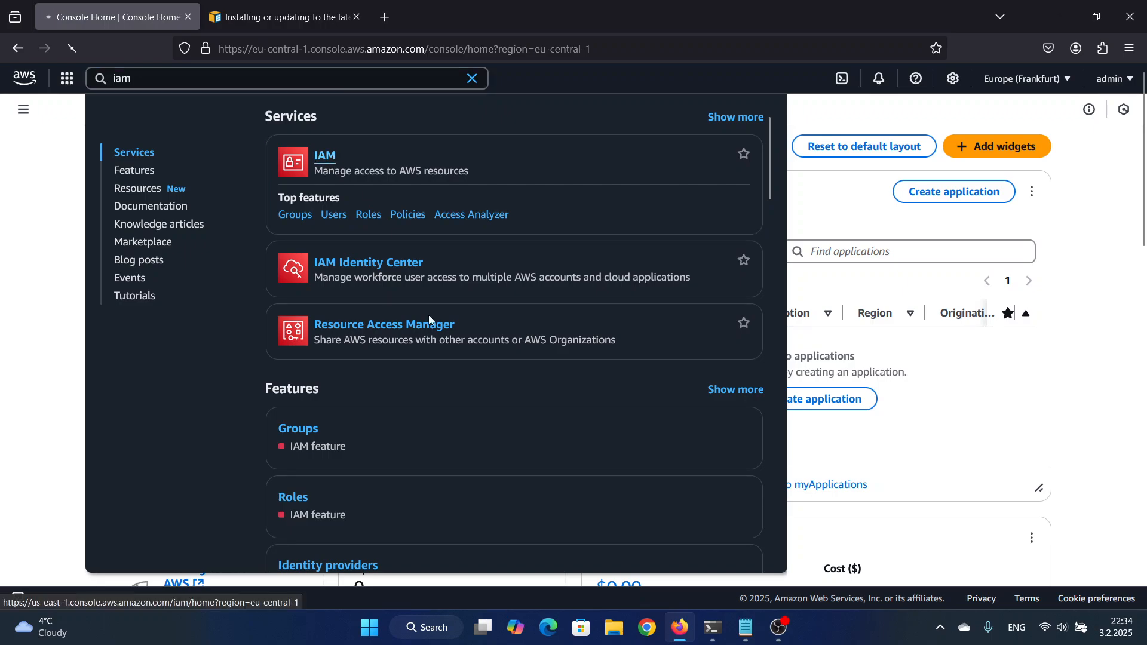
pyautogui.click(326, 156)
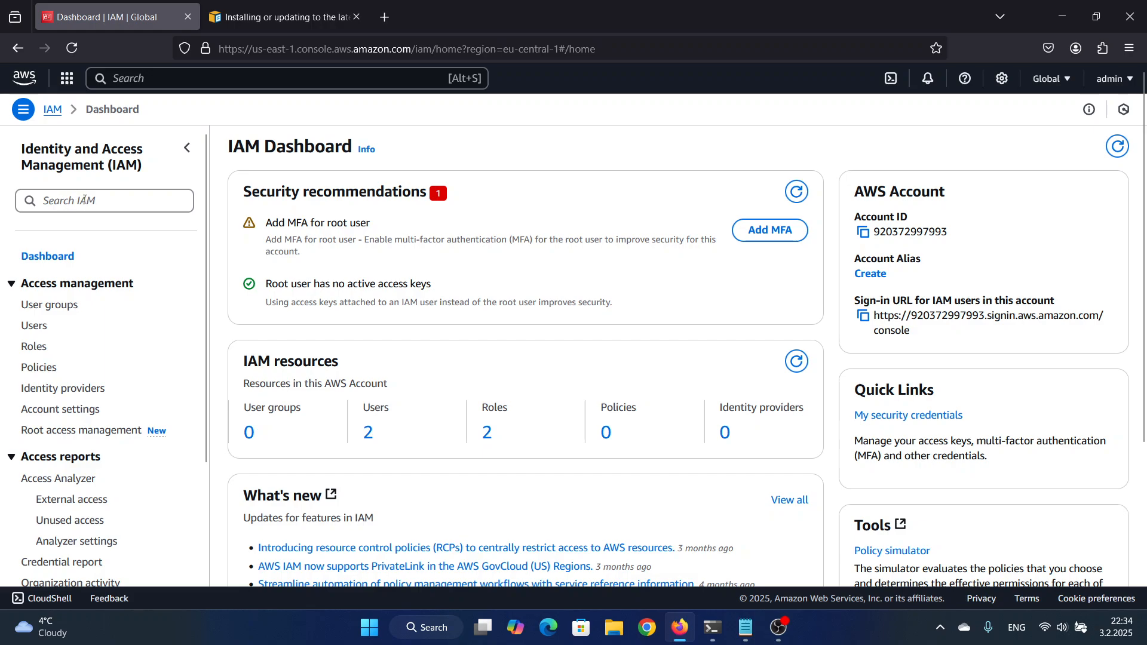
pyautogui.click(34, 325)
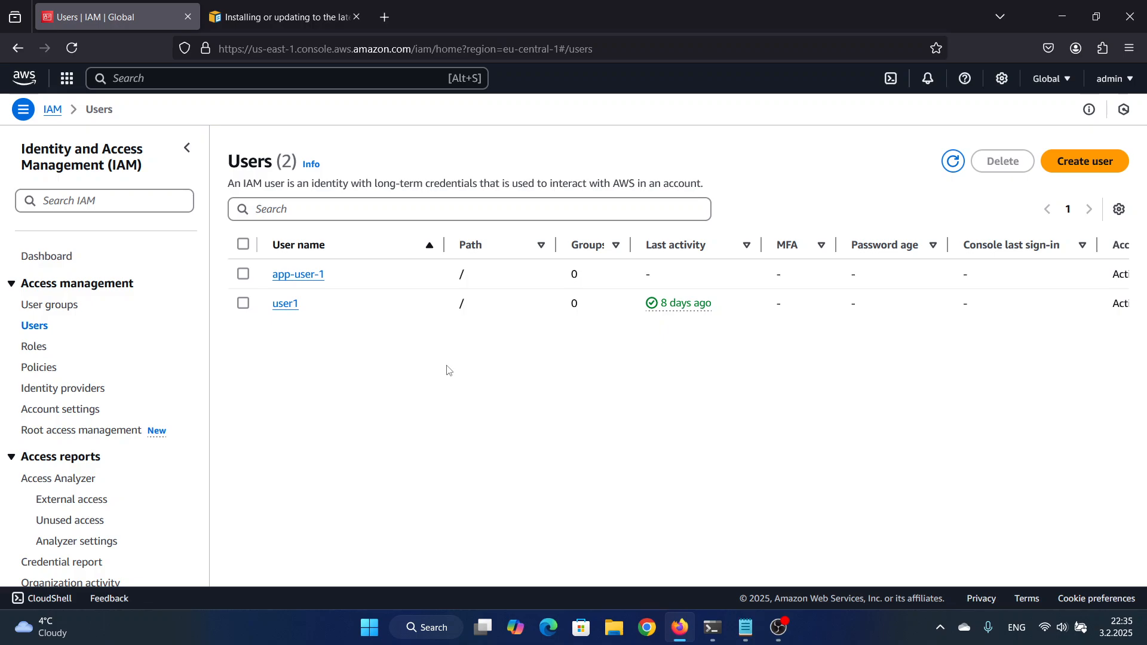
# Start creating an IAM user named ecr-user without console access and proceed to the permissions settings.
pyautogui.click(1091, 162)
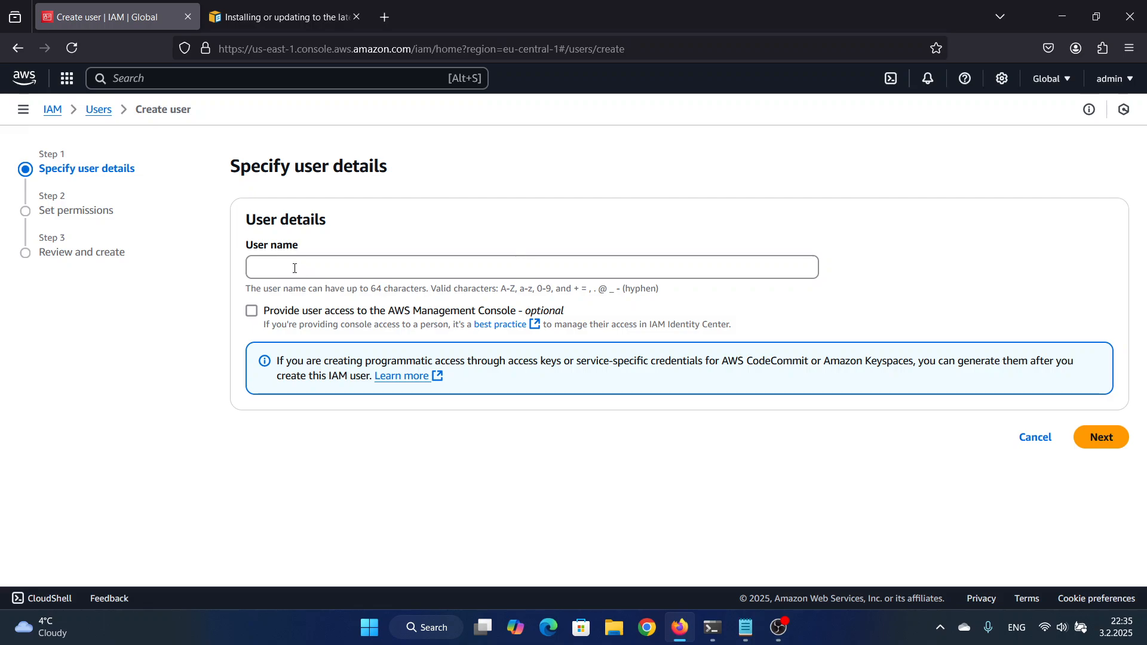
pyautogui.click(295, 268)
pyautogui.write('e')
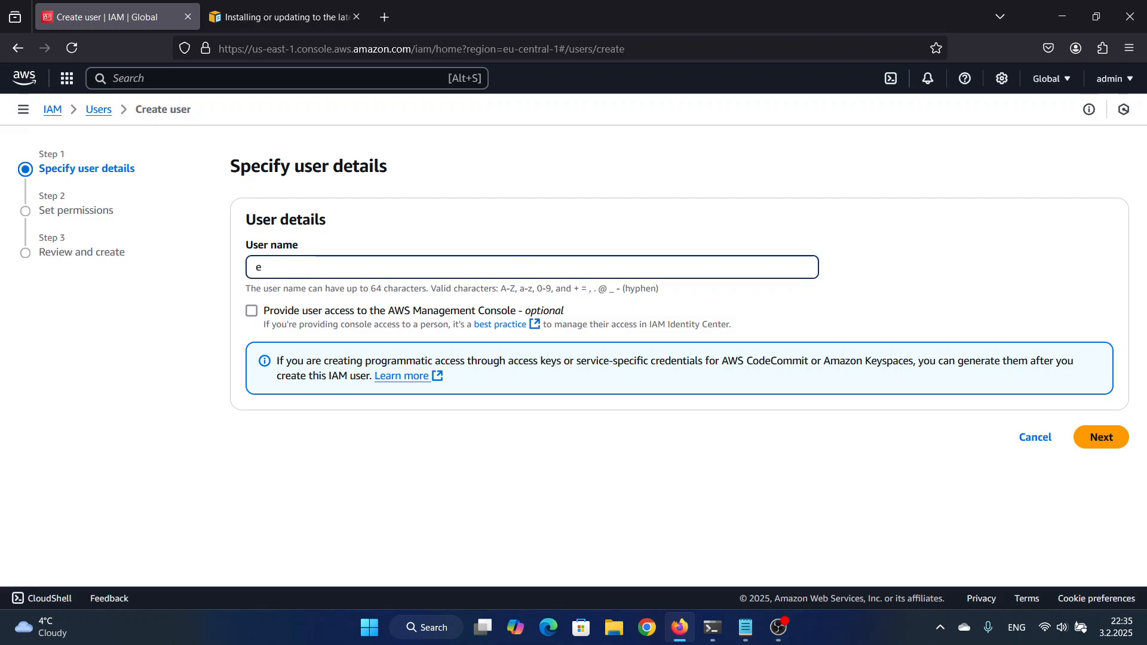
pyautogui.write('cr-user')
pyautogui.click(1100, 437)
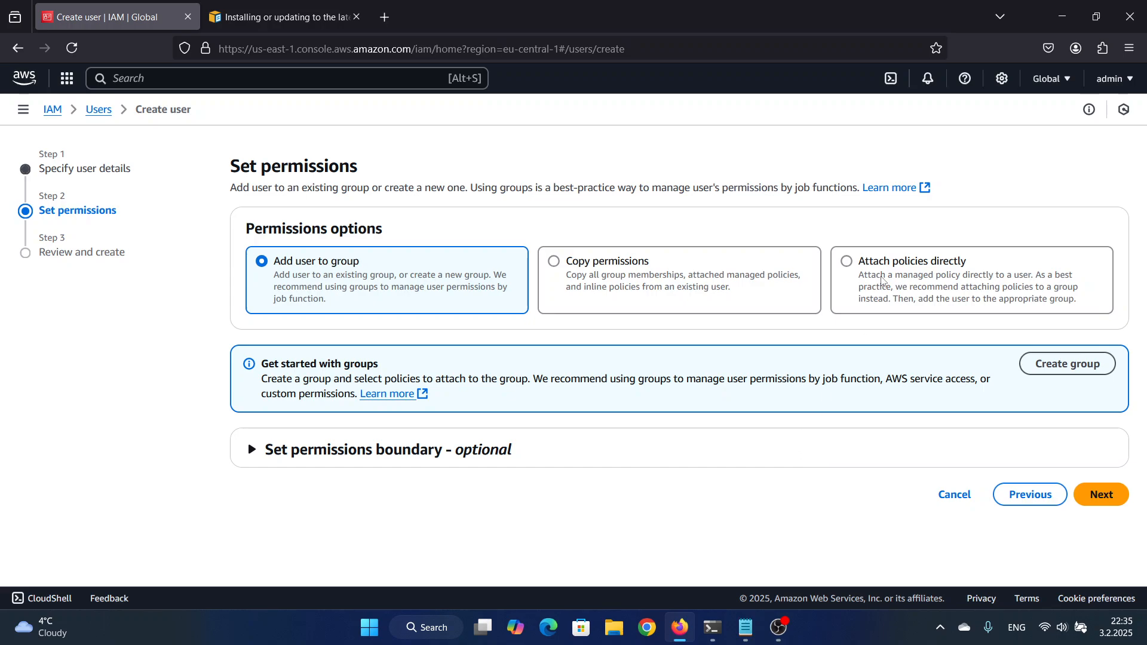
# Choose to attach policies directly to the new IAM user and start creating a new policy.
pyautogui.click(882, 281)
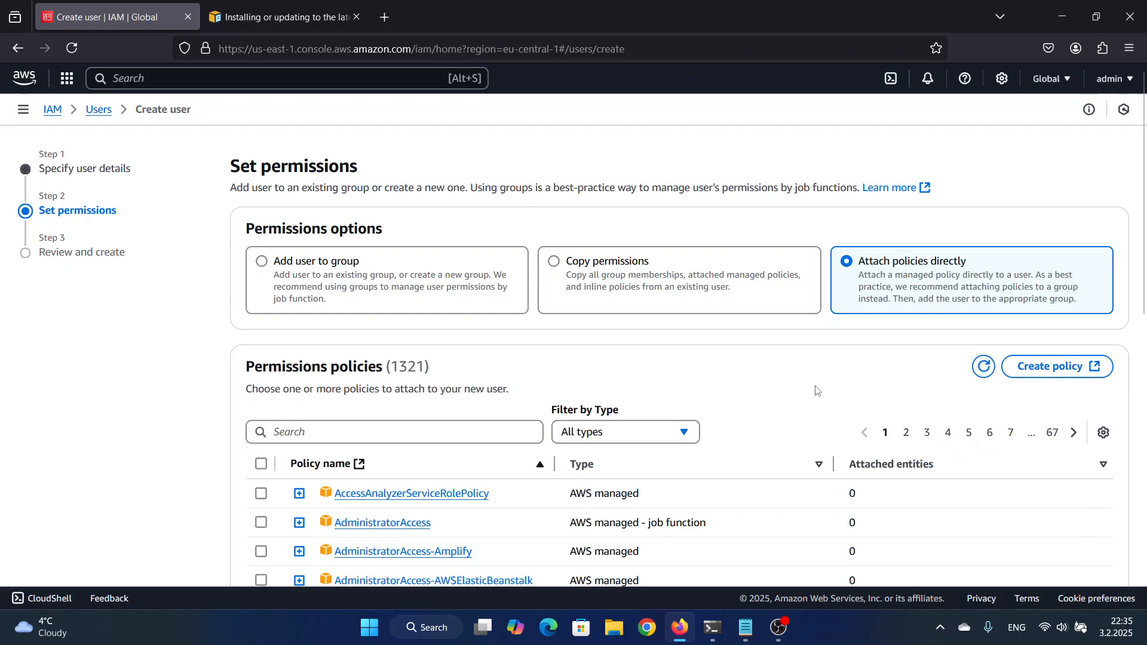
pyautogui.scroll(-4, 812, 389)
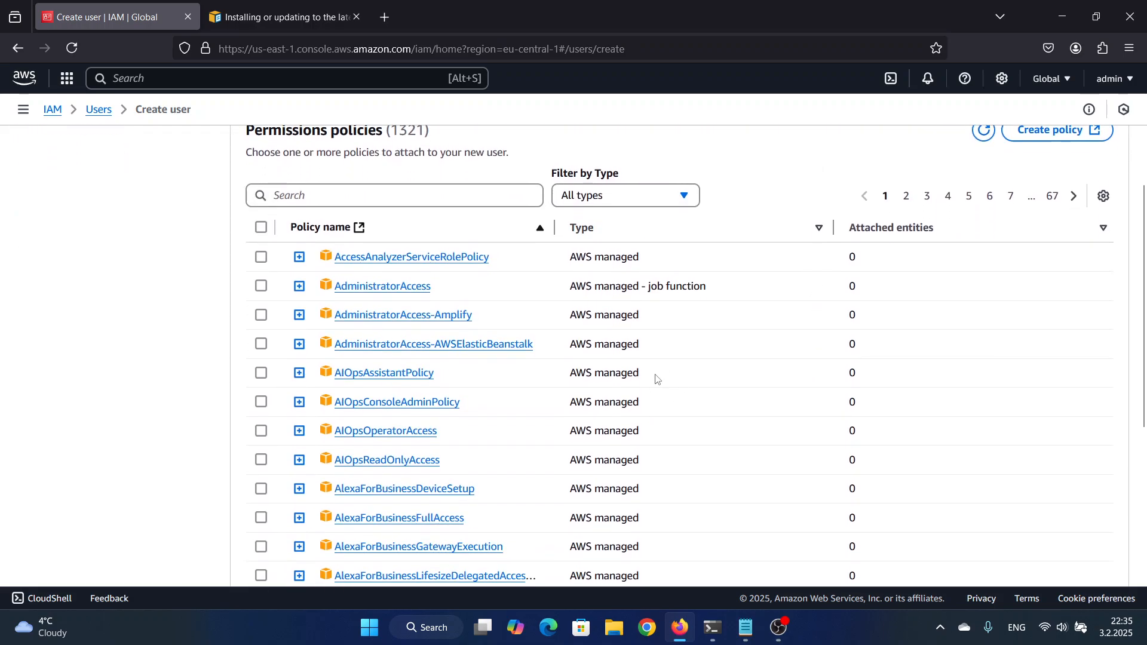
pyautogui.scroll(3, 657, 353)
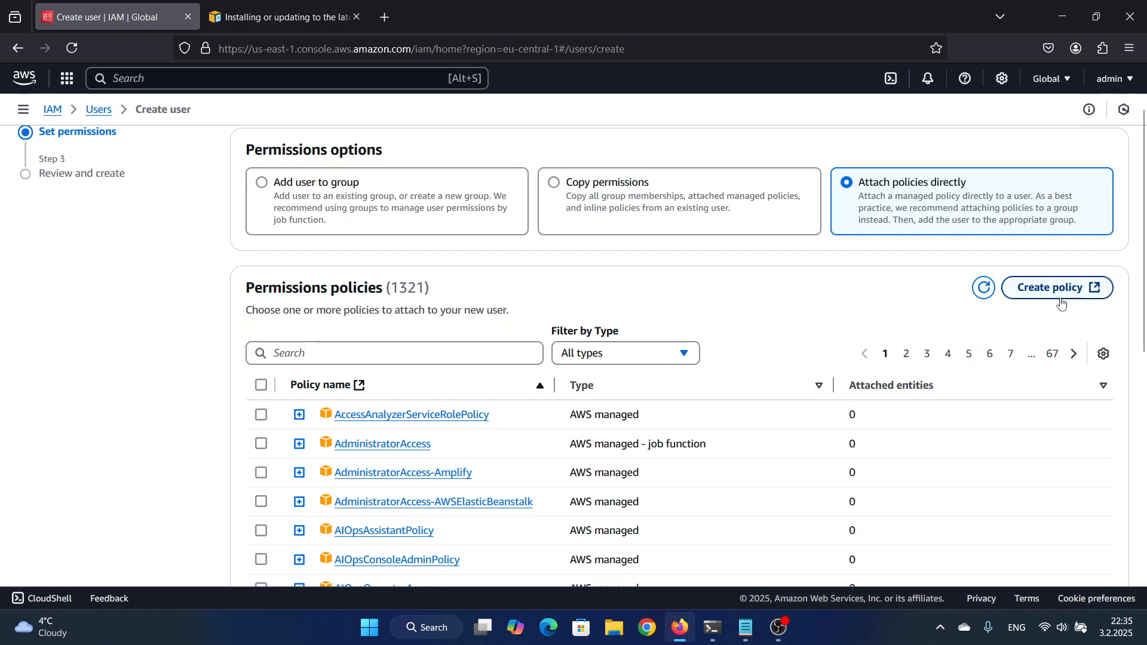
pyautogui.scroll(-2, 816, 367)
pyautogui.scroll(3, 816, 367)
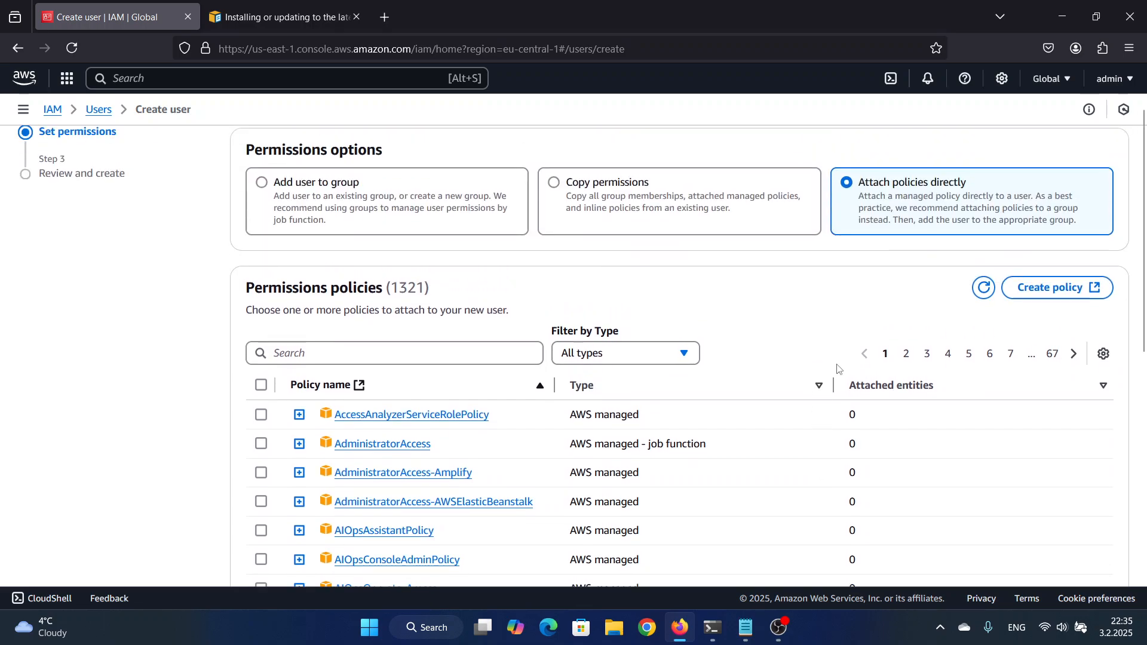
pyautogui.scroll(-1, 842, 370)
pyautogui.click(1074, 434)
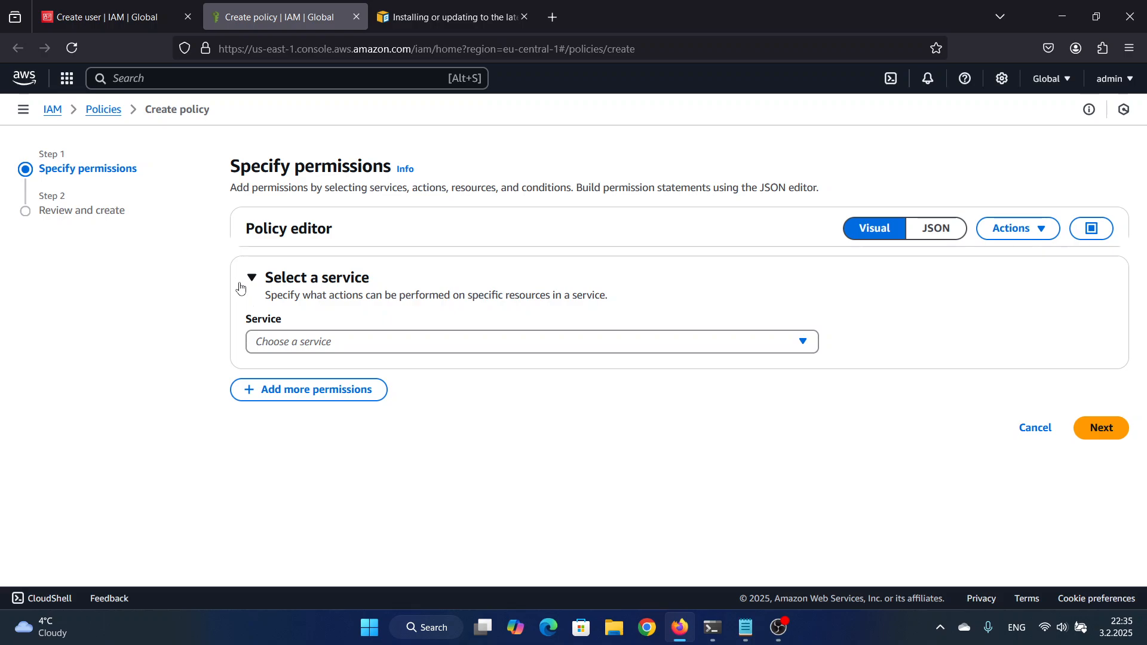
# Search the policy editor's services for "elastic con" and select Elastic Container Registry as the policy's service.
pyautogui.click(336, 345)
pyautogui.write('e')
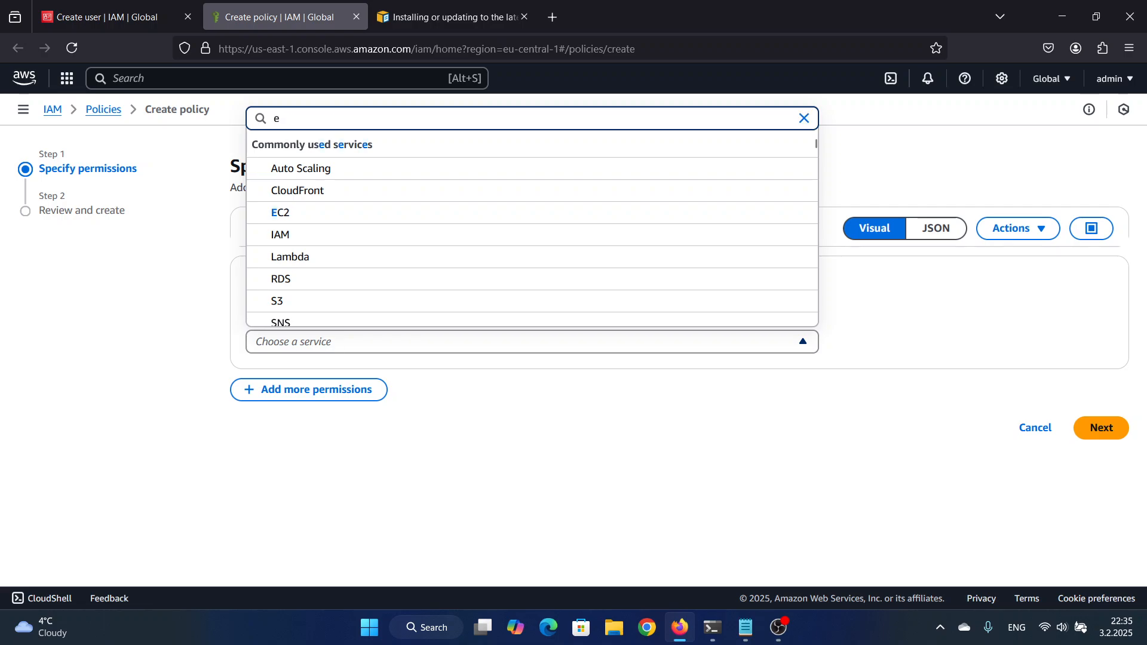
pyautogui.write('lastic on')
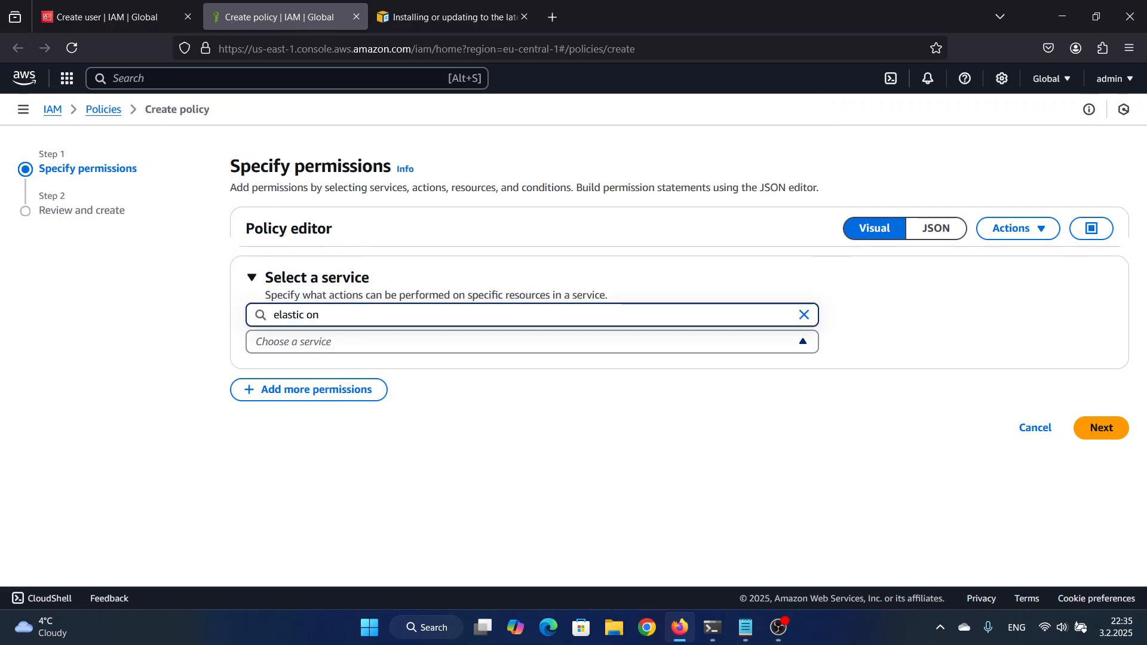
pyautogui.press('BackSpace')
pyautogui.press('BackSpace')
pyautogui.write('con')
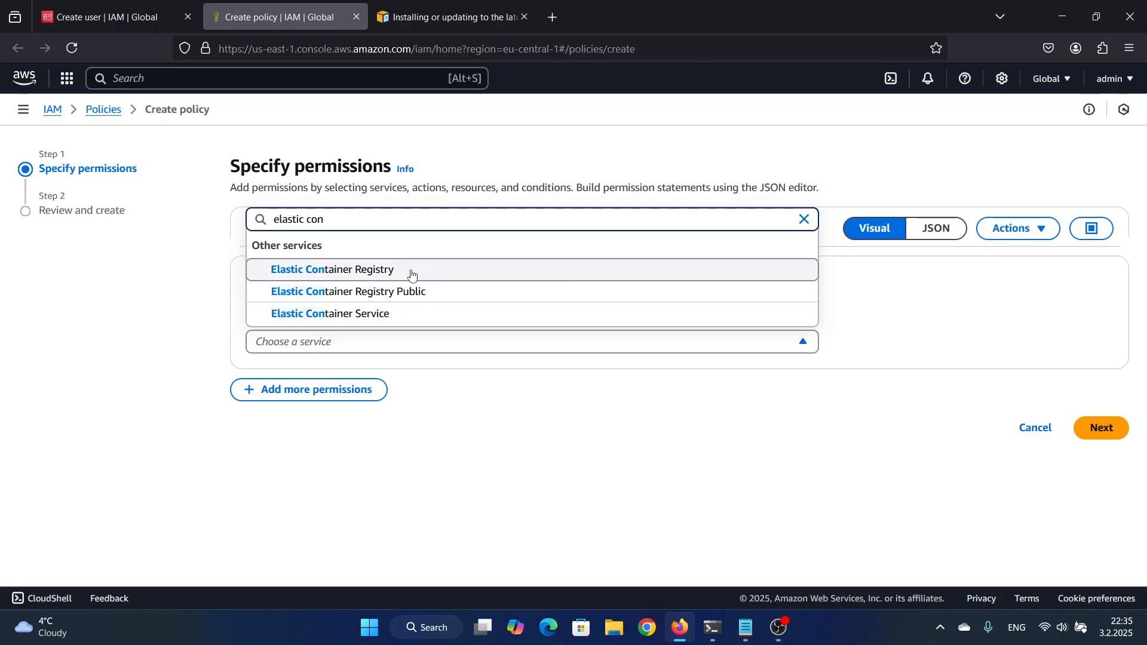
pyautogui.click(372, 275)
# Allow all Elastic Container Registry actions (ecr:*) on all resources and proceed to the policy review.
pyautogui.scroll(-4, 448, 374)
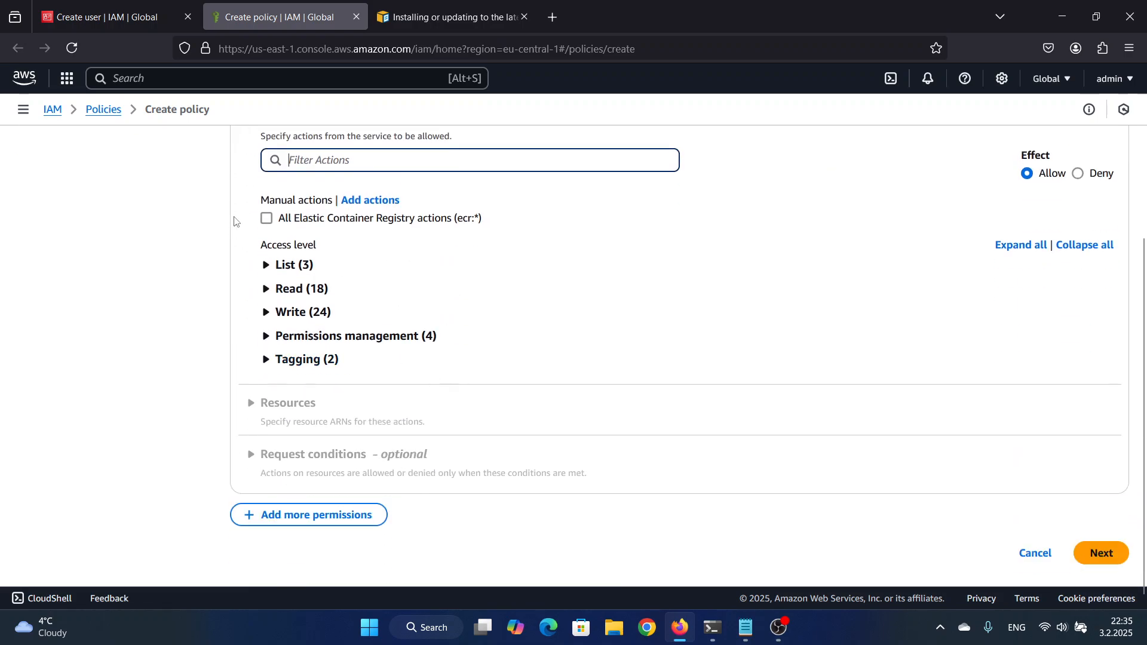
pyautogui.click(267, 218)
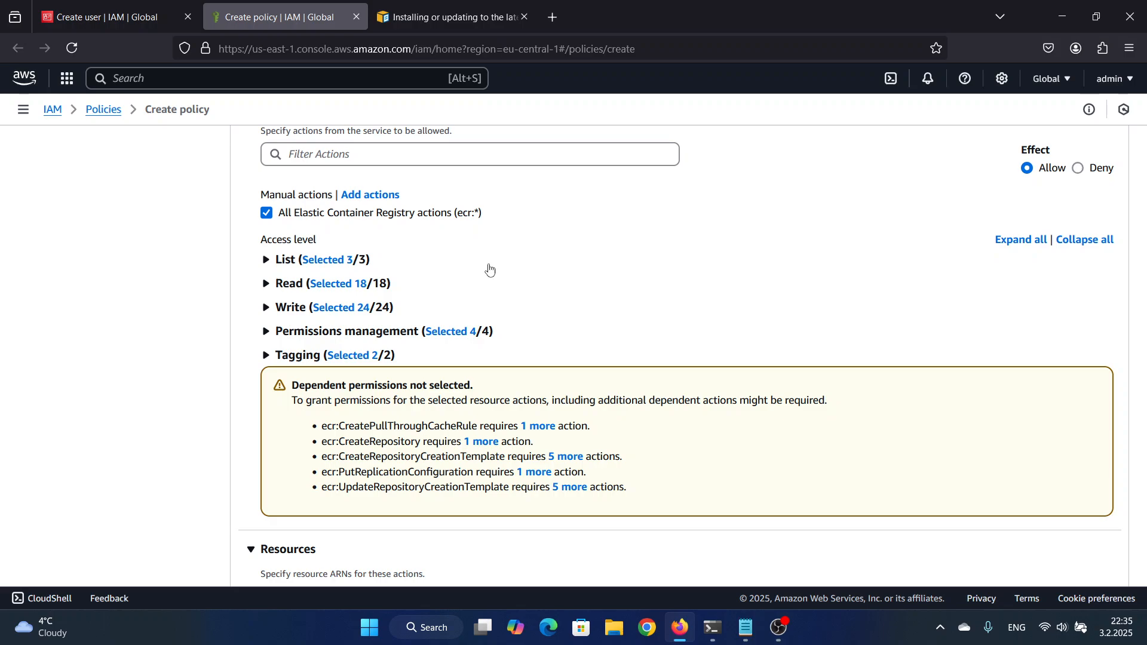
pyautogui.scroll(2, 496, 273)
pyautogui.scroll(3, 494, 257)
pyautogui.scroll(-9, 442, 301)
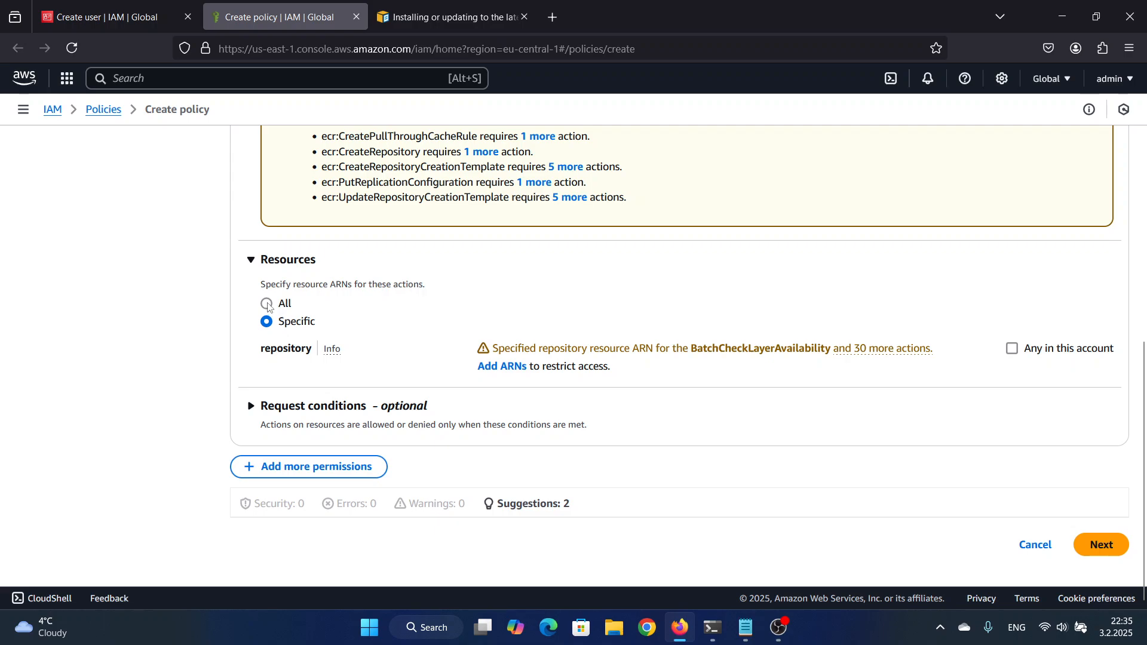
pyautogui.click(267, 305)
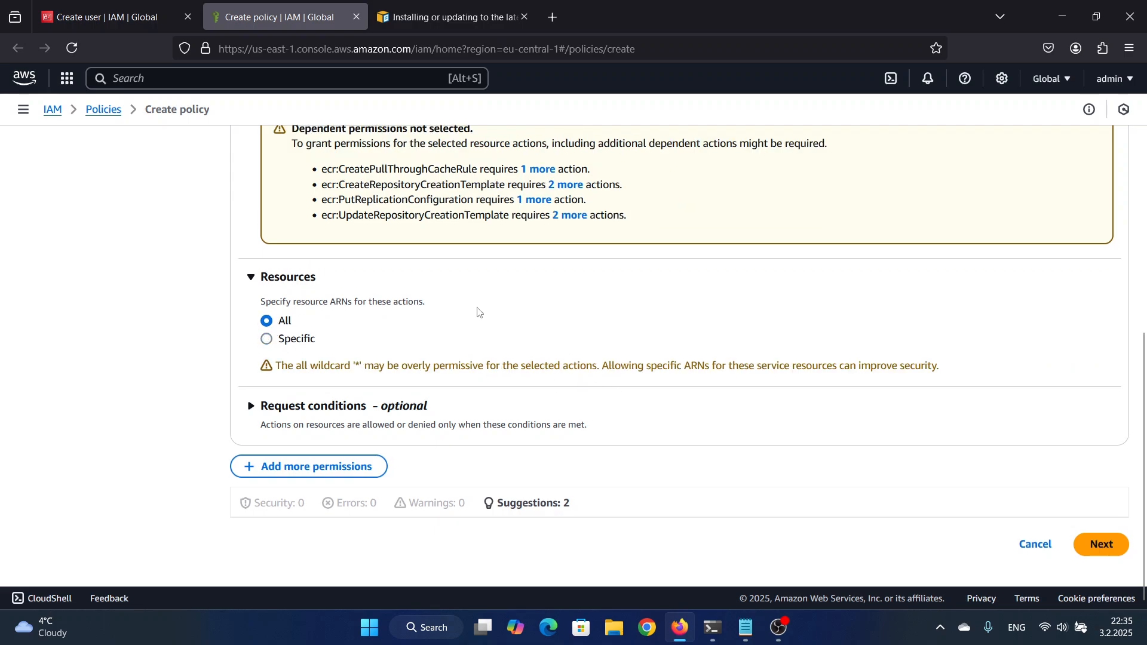
pyautogui.click(1100, 544)
# Review the policy's permissions, name the policy ECRAllAccess, and create it.
pyautogui.scroll(-4, 721, 465)
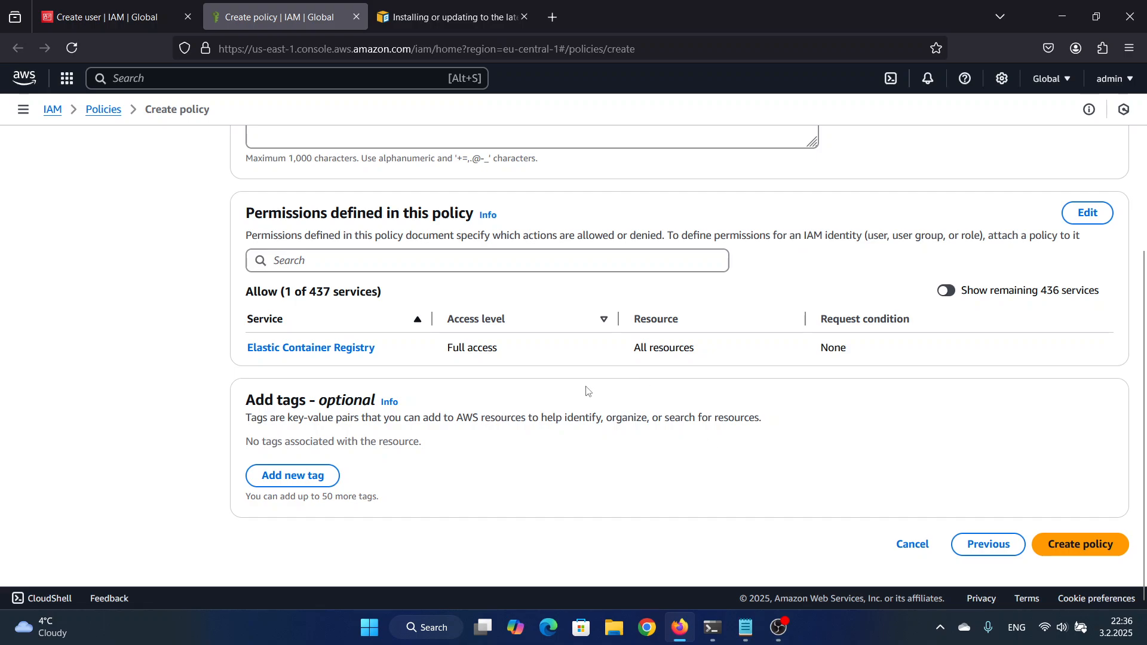
pyautogui.scroll(5, 487, 376)
pyautogui.scroll(-1, 499, 371)
pyautogui.scroll(1, 499, 371)
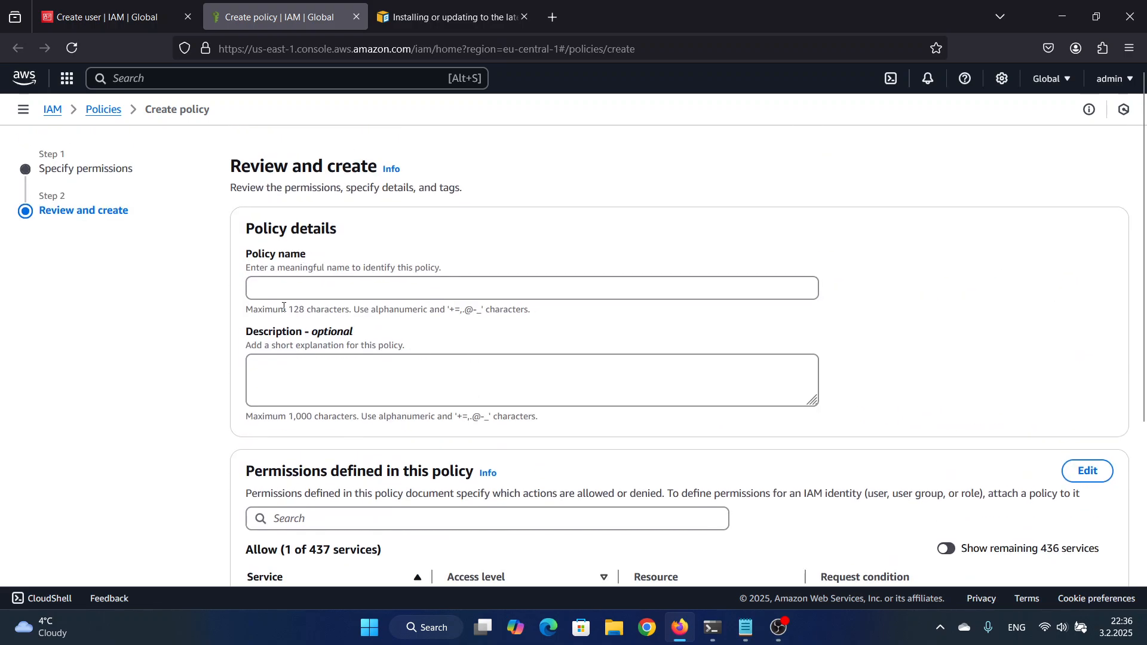
pyautogui.click(270, 285)
pyautogui.write('EC')
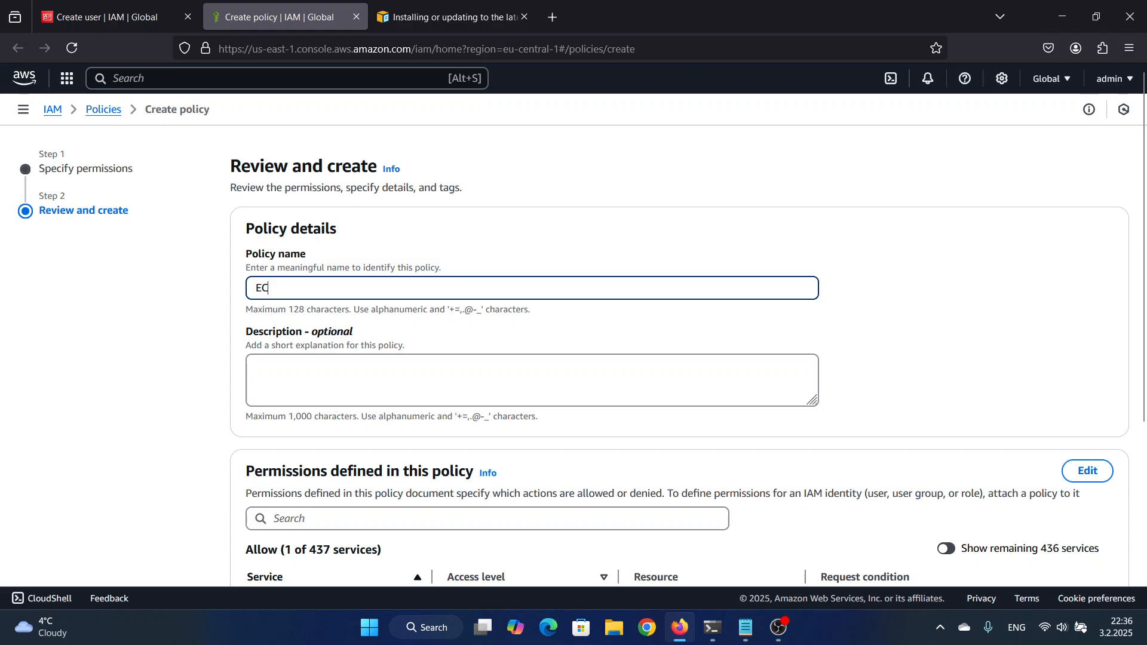
pyautogui.write('RAllAccess')
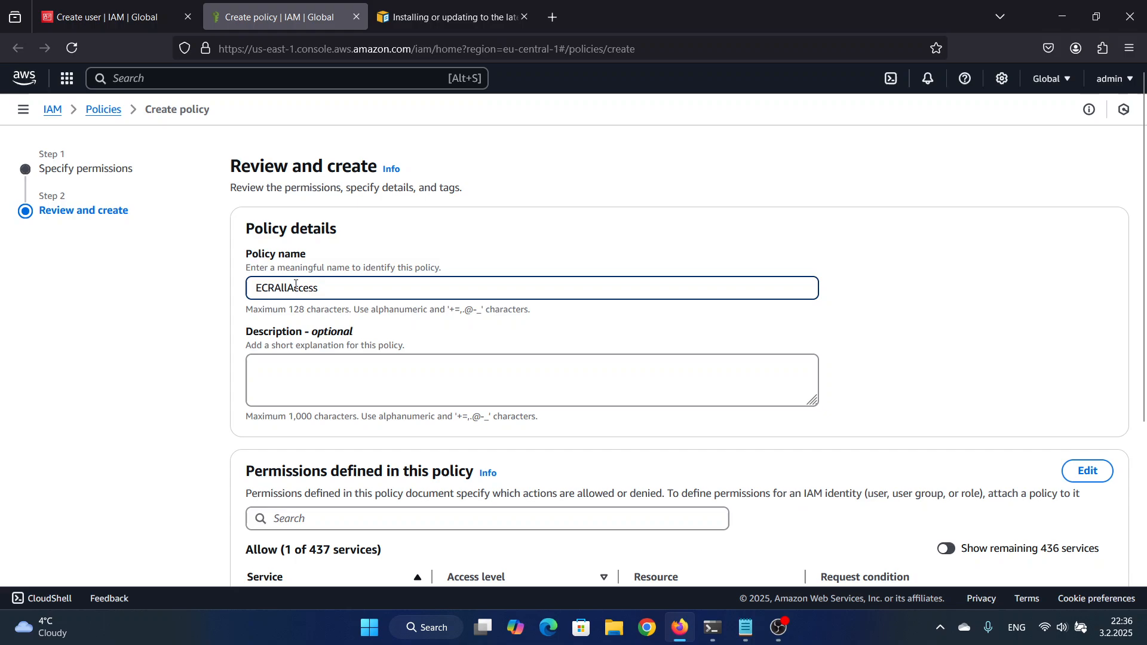
pyautogui.scroll(-4, 860, 404)
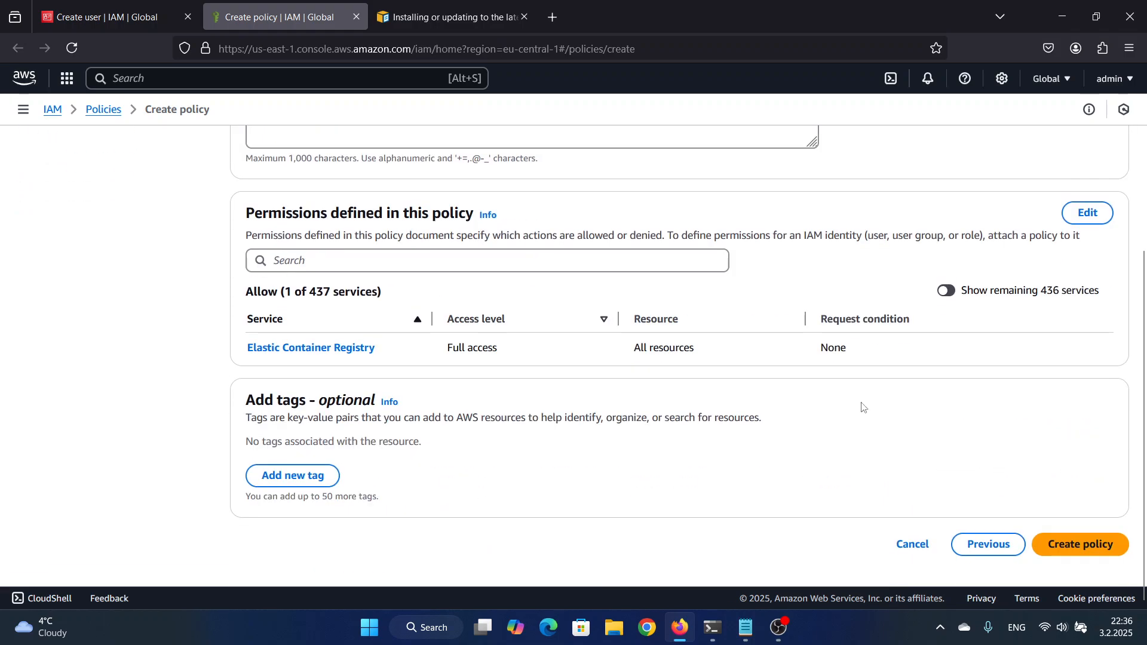
pyautogui.click(1084, 542)
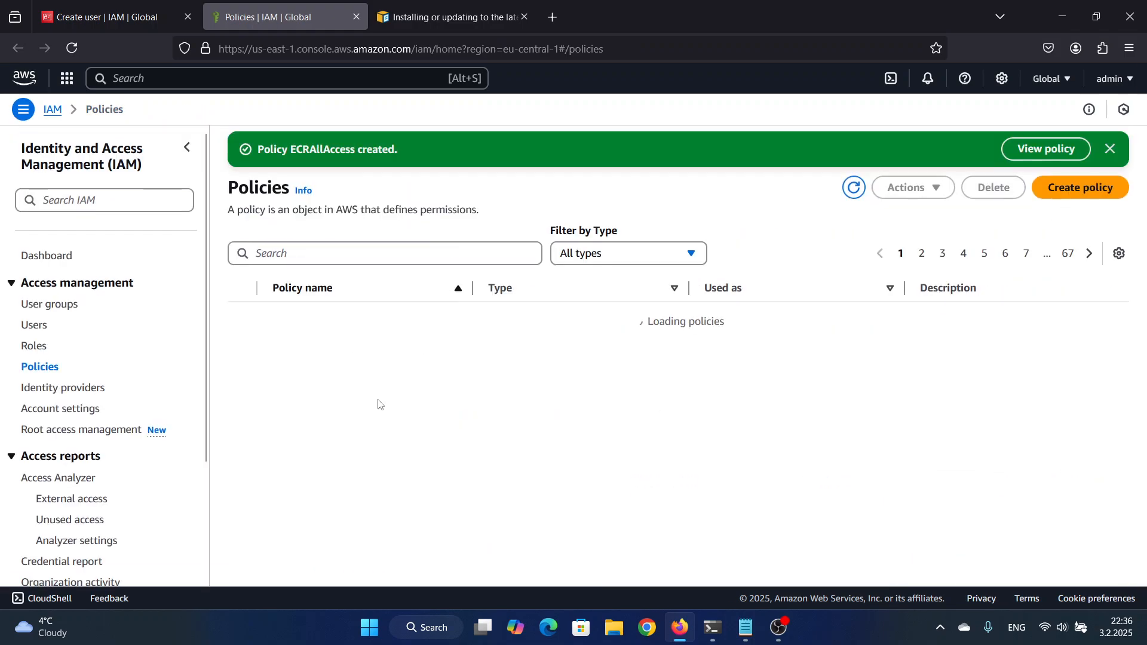
# Filter the policies list to Customer managed to check for the new policy, and return to the user creation tab.
pyautogui.click(587, 259)
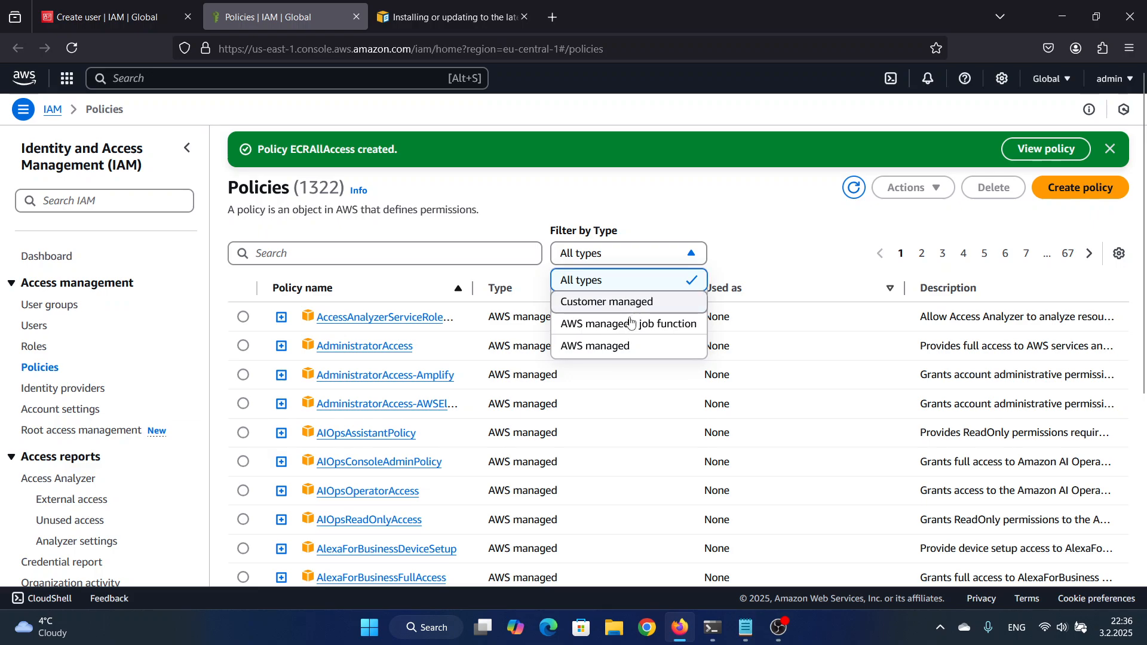
pyautogui.click(602, 306)
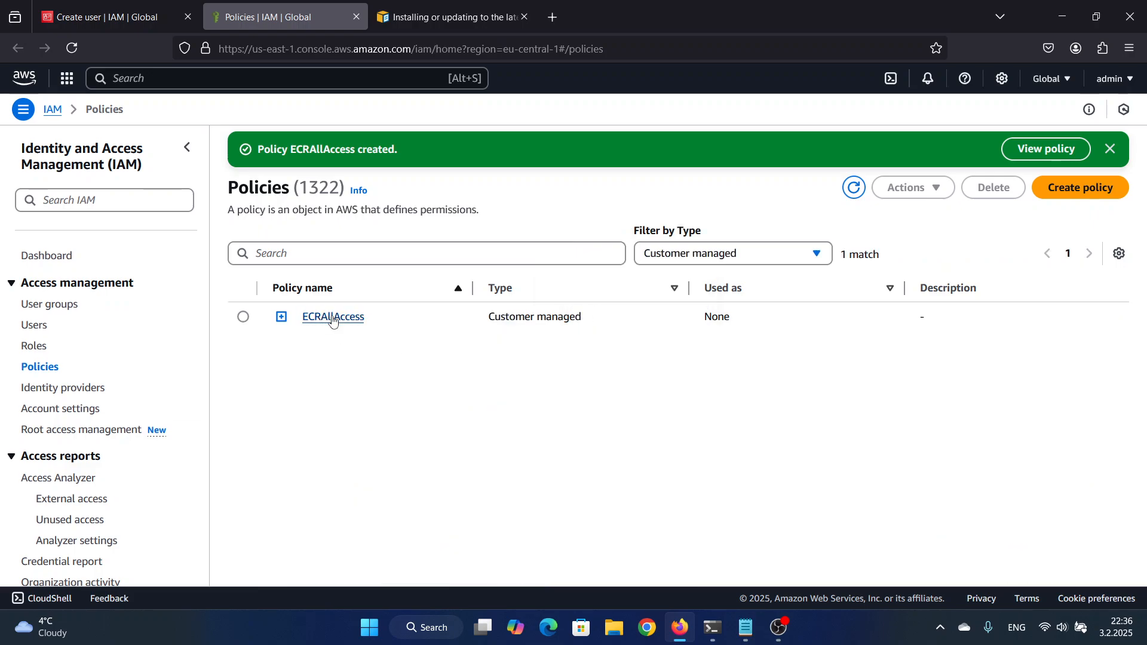
pyautogui.click(111, 18)
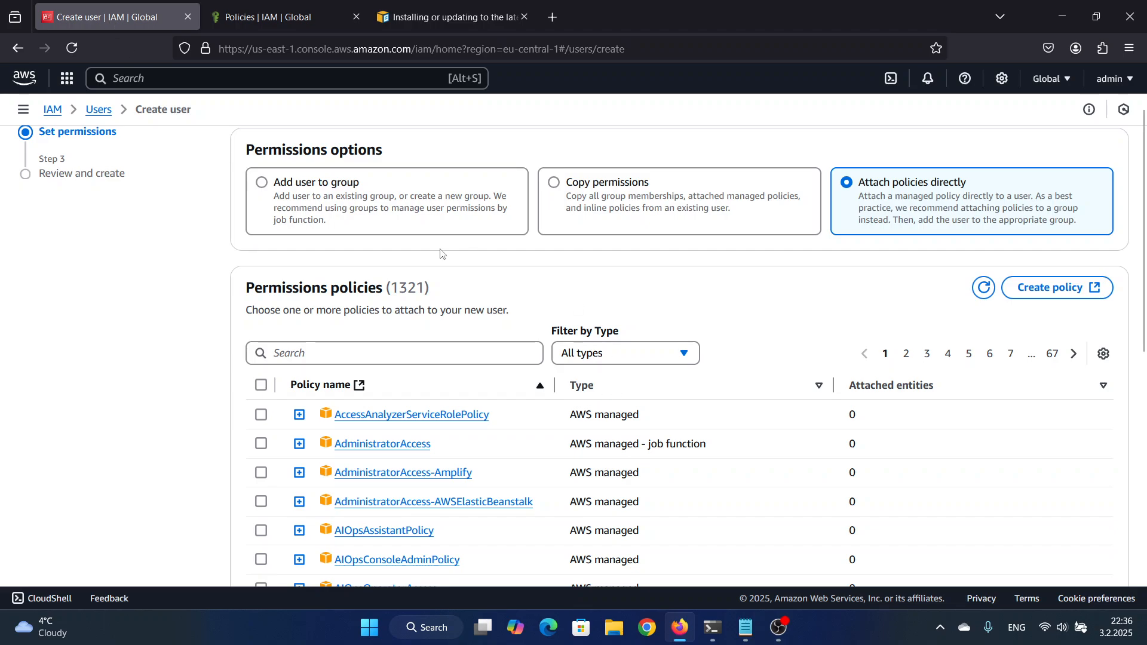
# Reload the user creation page to refresh its policy list, confirming that the page's unsaved entries are abandoned.
pyautogui.scroll(-3, 200, 276)
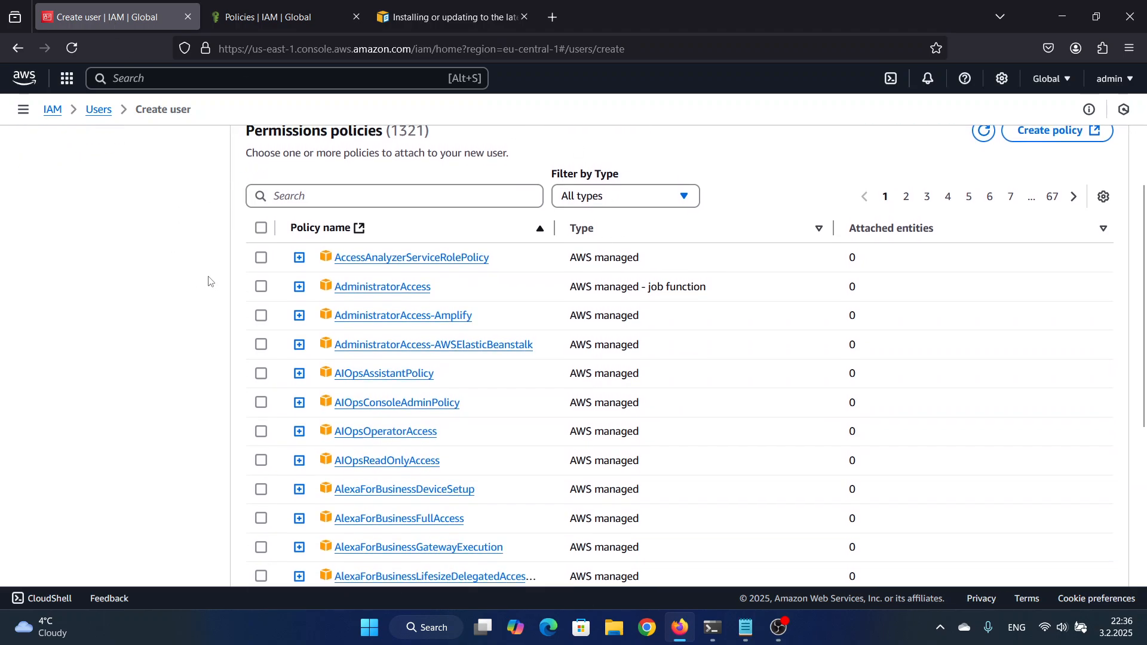
pyautogui.scroll(2, 200, 275)
pyautogui.click(635, 284)
pyautogui.click(630, 280)
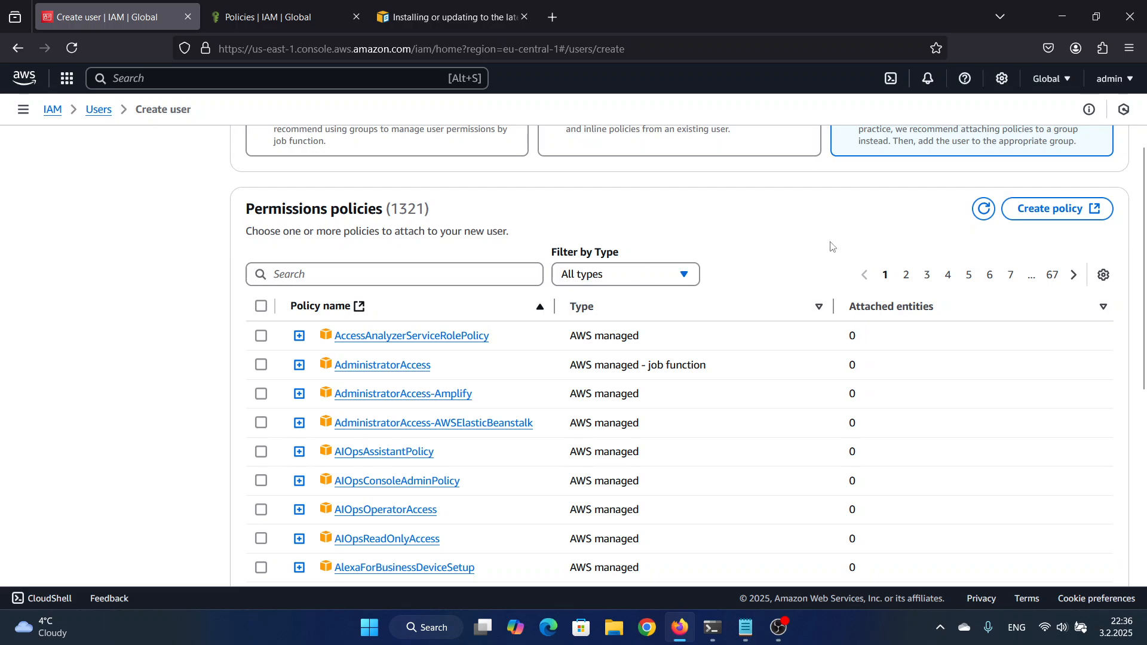
pyautogui.scroll(3, 825, 265)
pyautogui.press('F5')
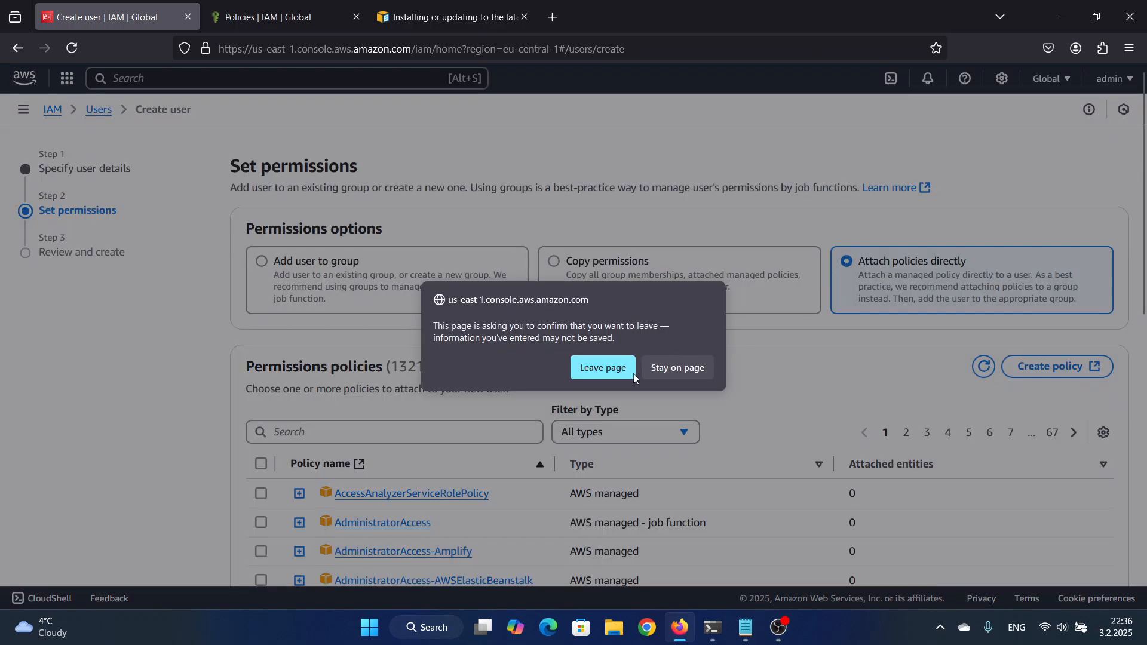
pyautogui.press('Return')
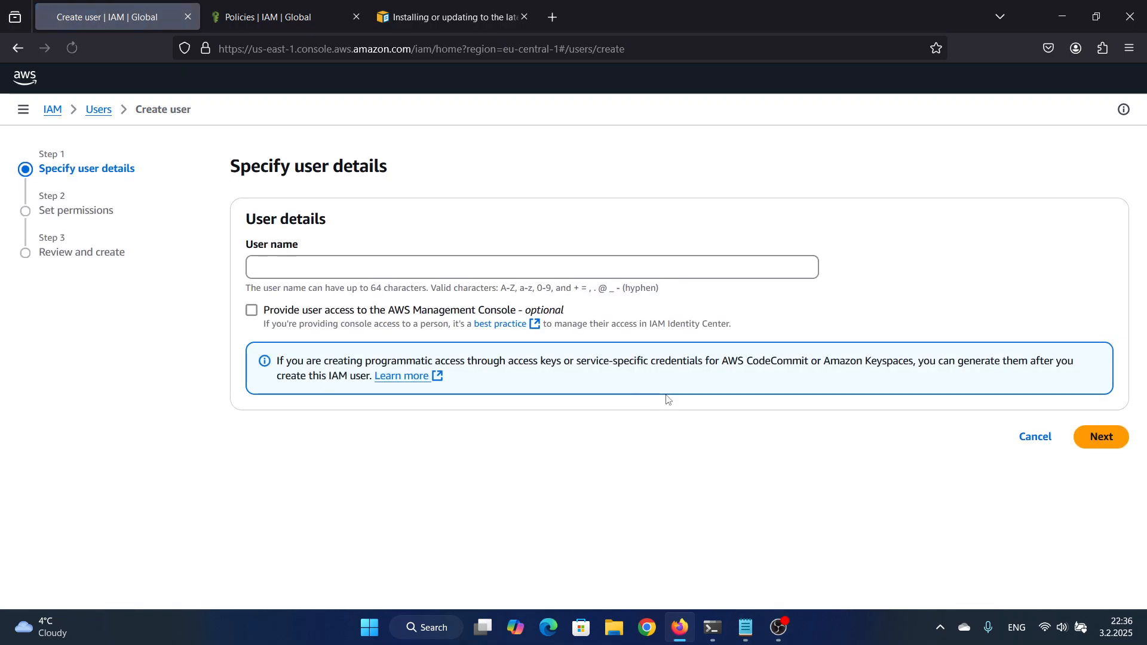
# Enter ecr-user as the IAM user name without console access and proceed to the permissions settings.
pyautogui.click(302, 274)
pyautogui.write('ec')
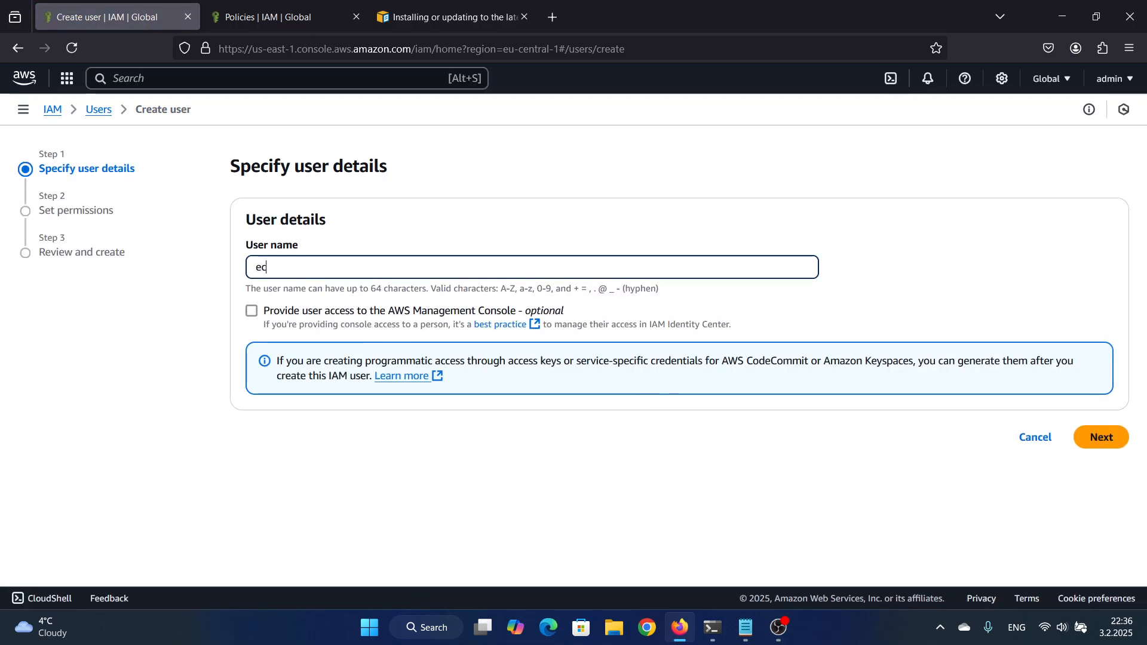
pyautogui.write('r-')
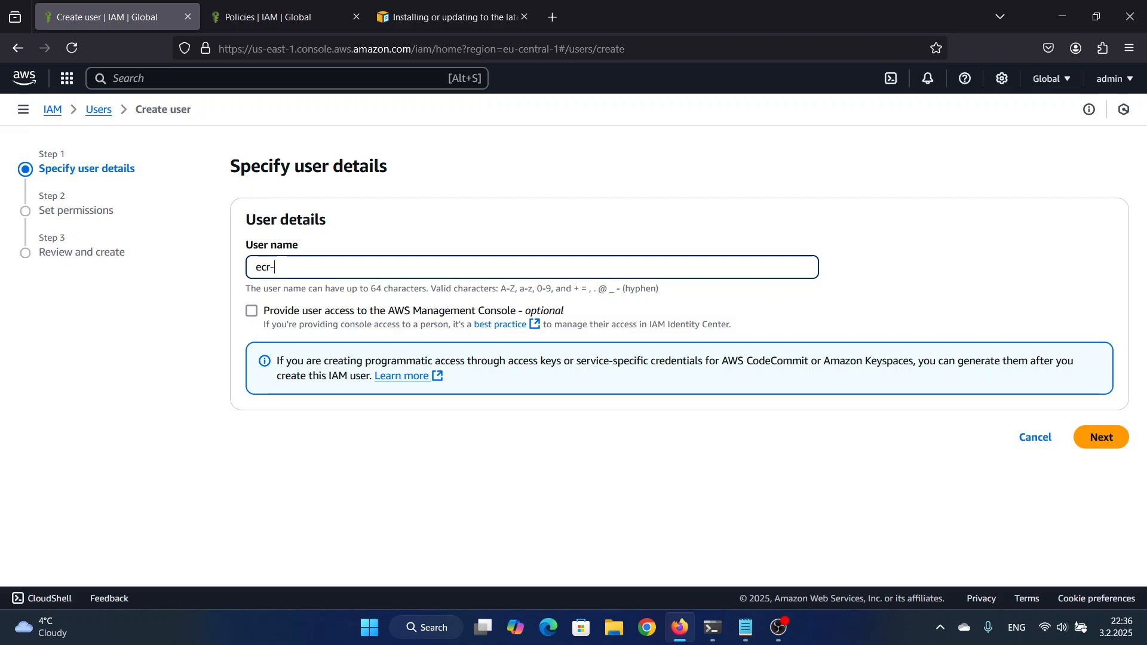
pyautogui.write('user')
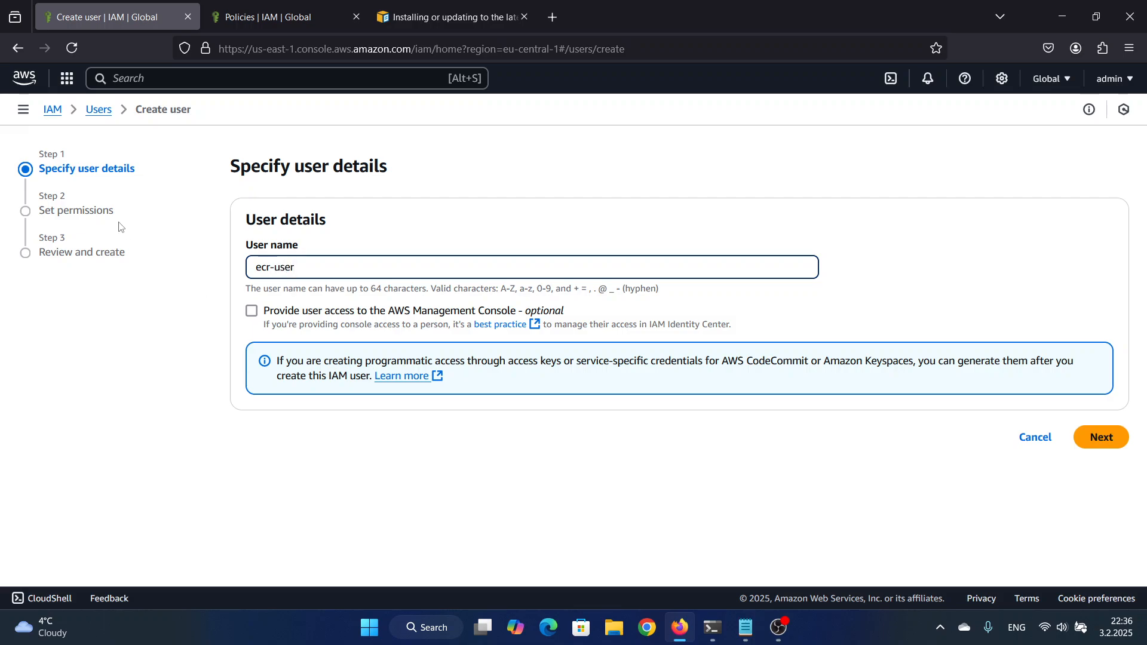
pyautogui.click(1101, 438)
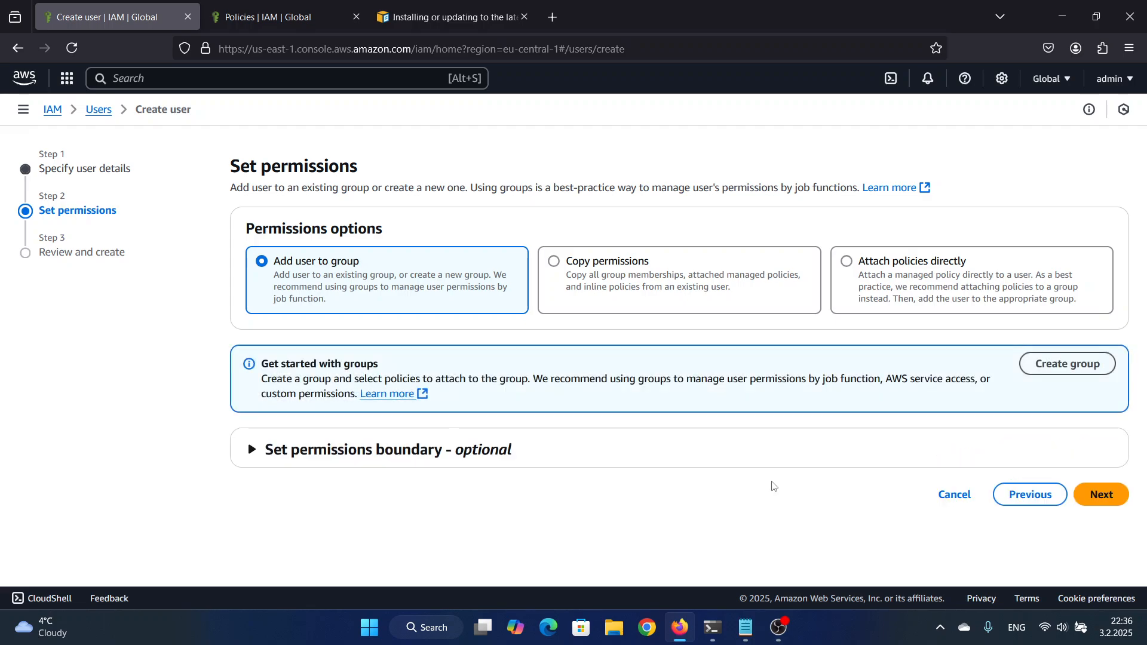
# Attach the customer managed policy ECRAllAccess directly to ecr-user and create the user.
pyautogui.click(845, 263)
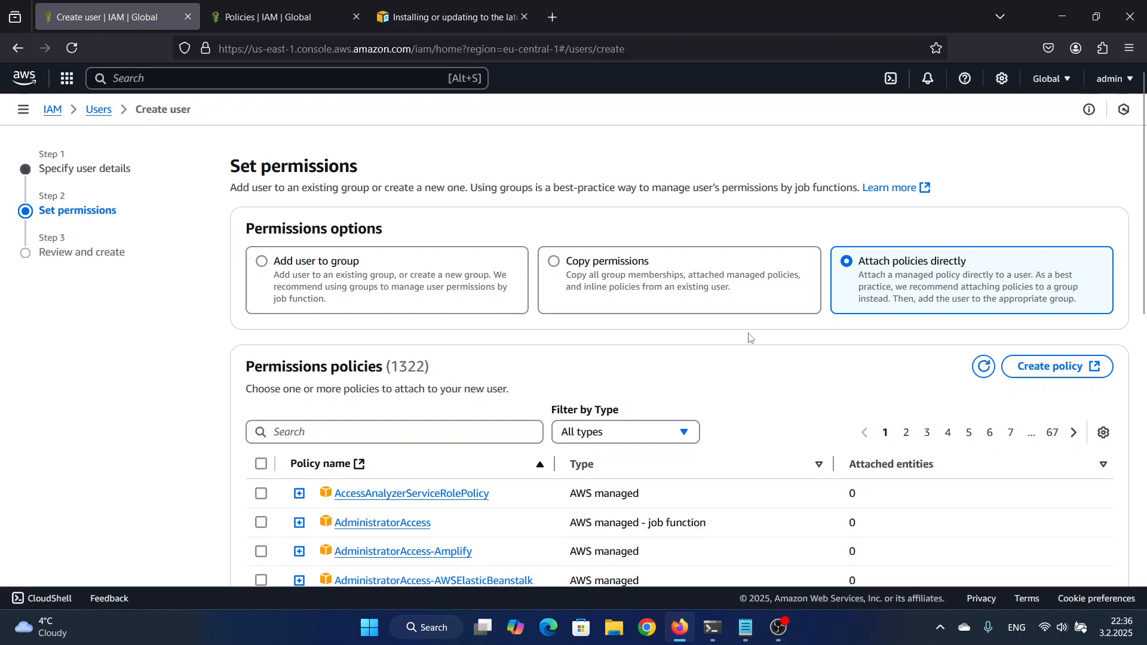
pyautogui.scroll(-4, 750, 338)
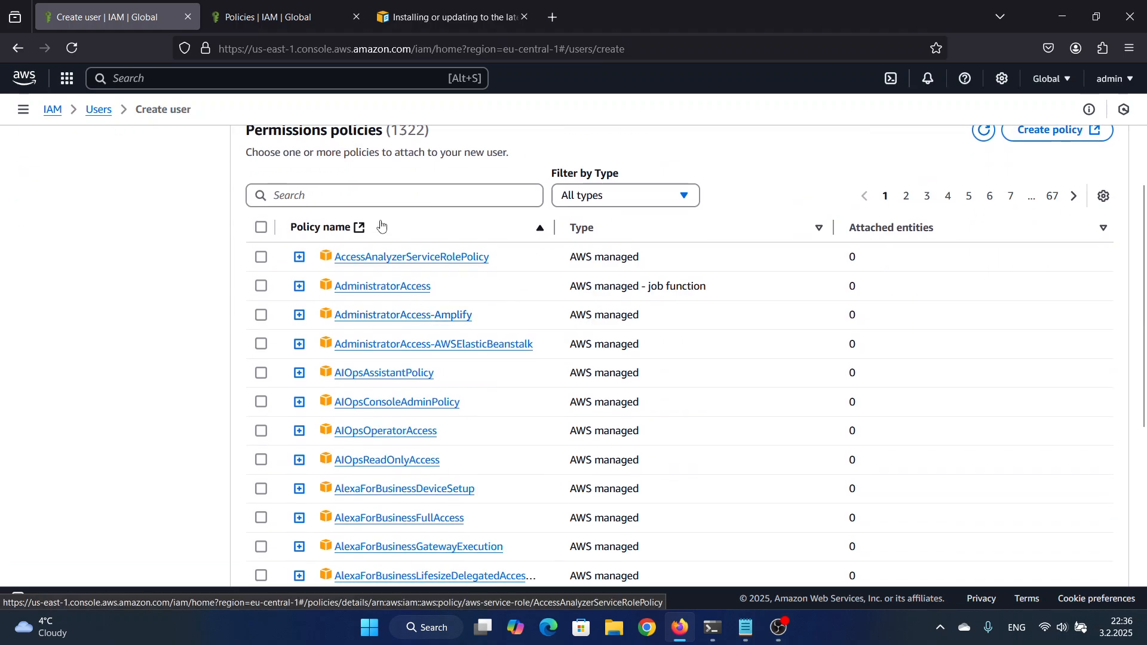
pyautogui.scroll(3, 534, 280)
pyautogui.click(608, 356)
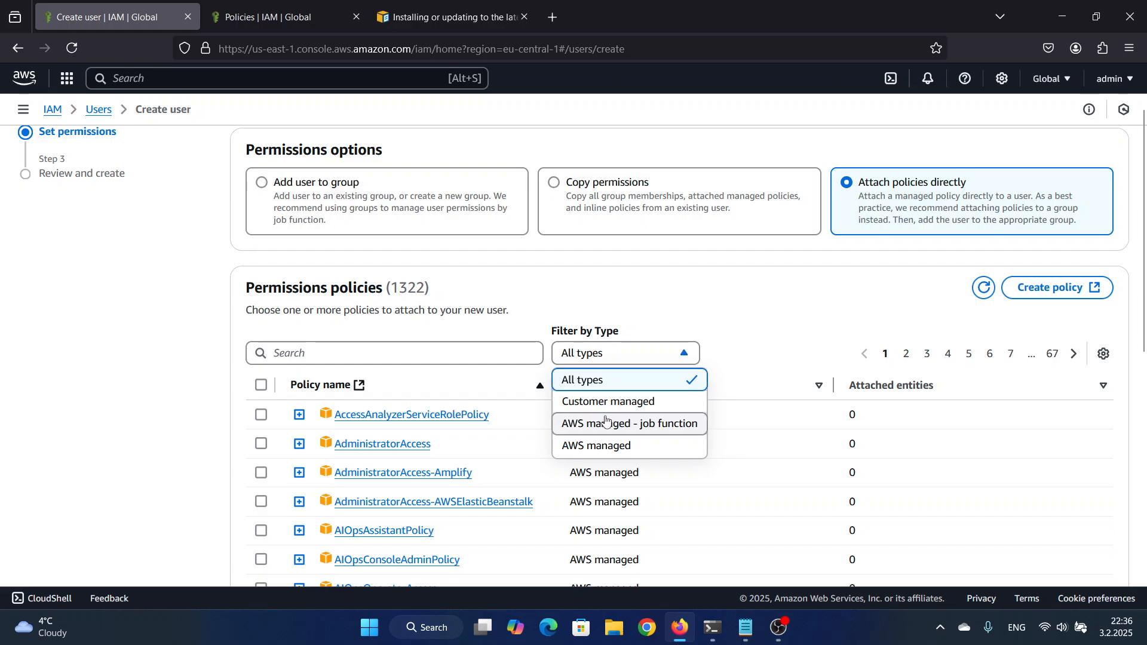
pyautogui.click(596, 406)
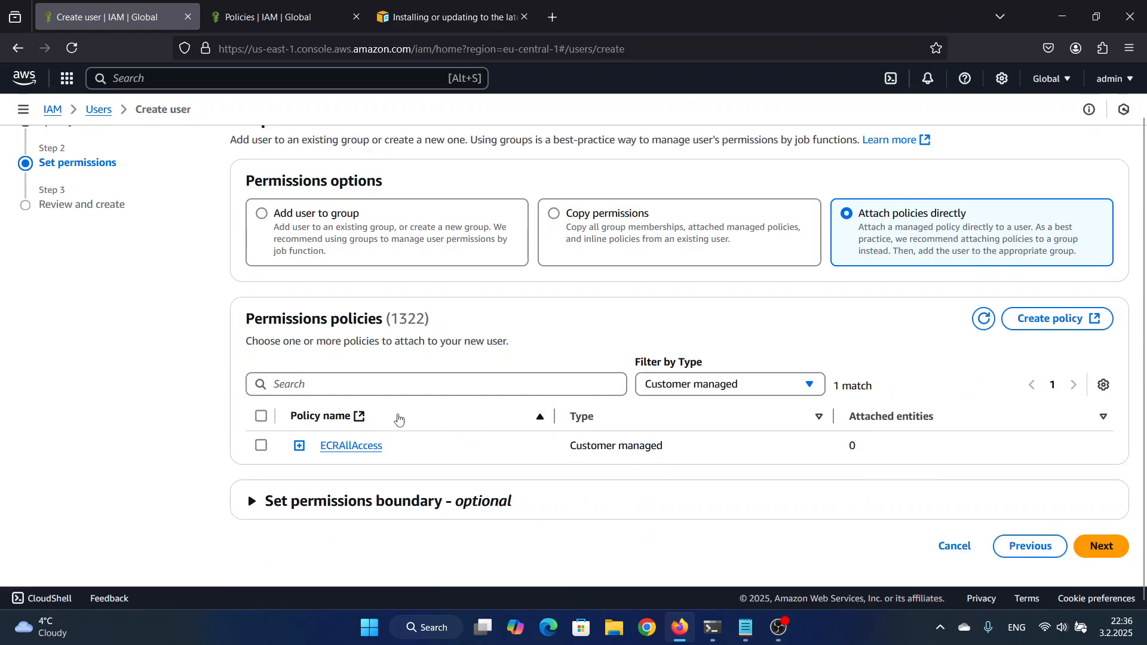
pyautogui.click(261, 445)
pyautogui.click(1101, 545)
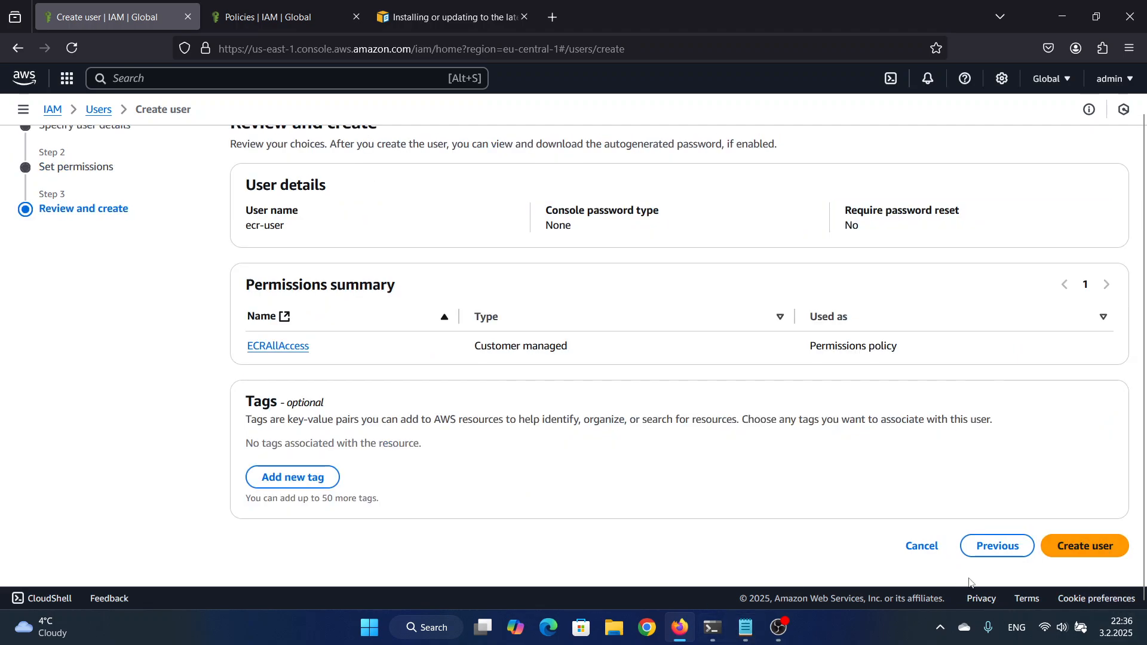
pyautogui.click(1075, 545)
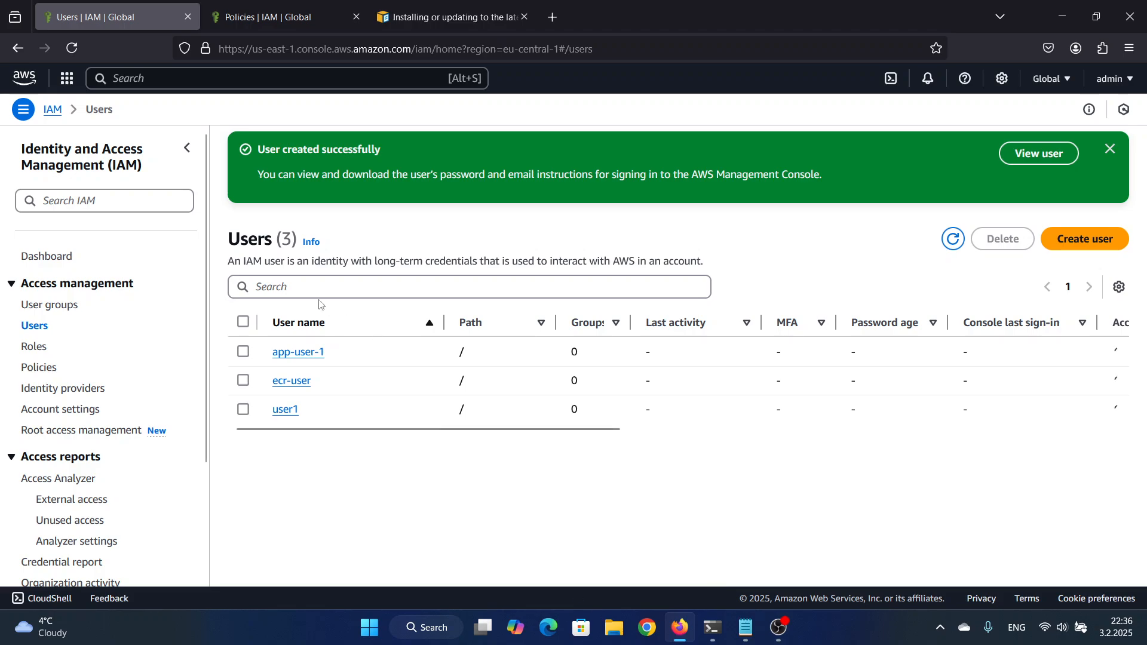
# Open ecr-user's details to review its attached policies, and briefly consult the AWS CLI installation guide.
pyautogui.click(290, 383)
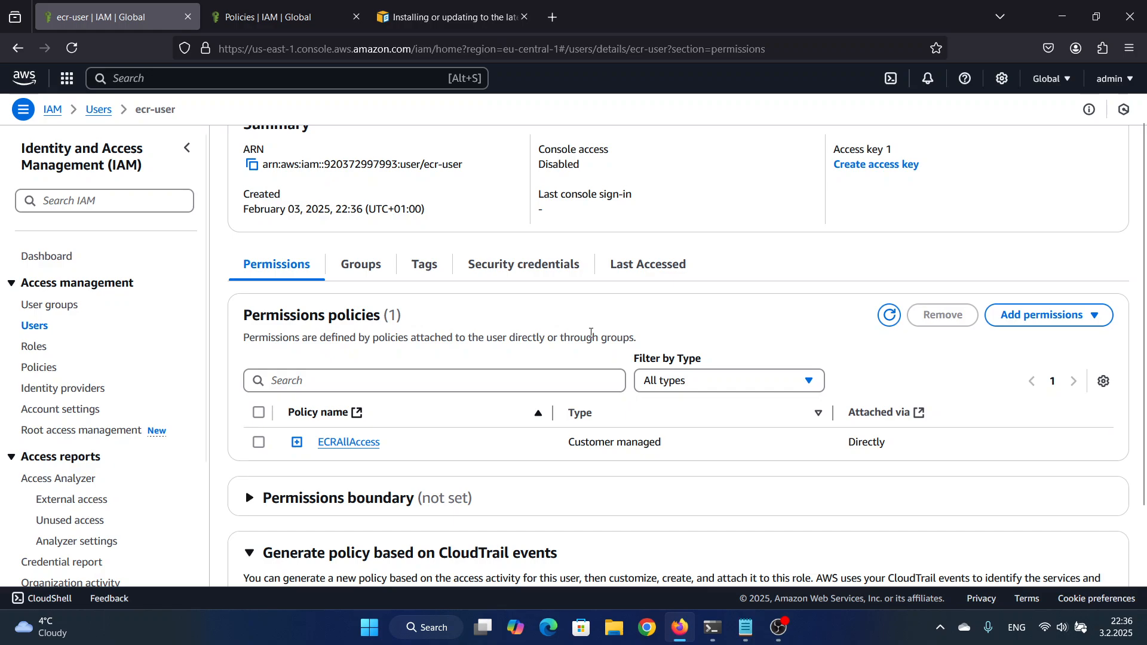
pyautogui.click(448, 17)
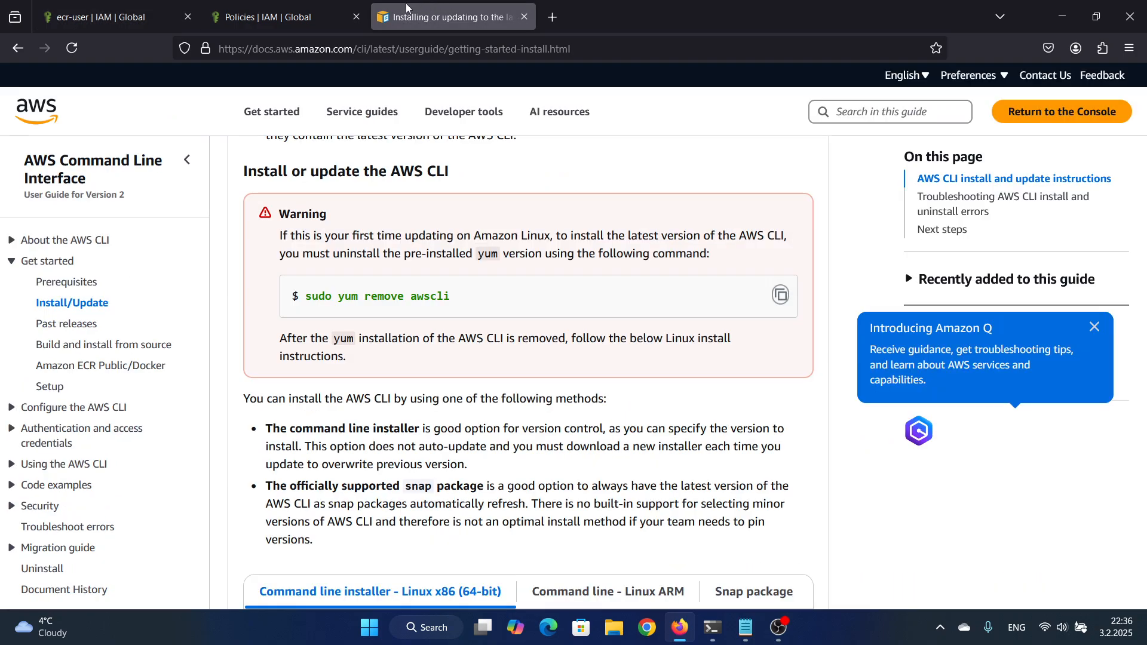
pyautogui.click(101, 6)
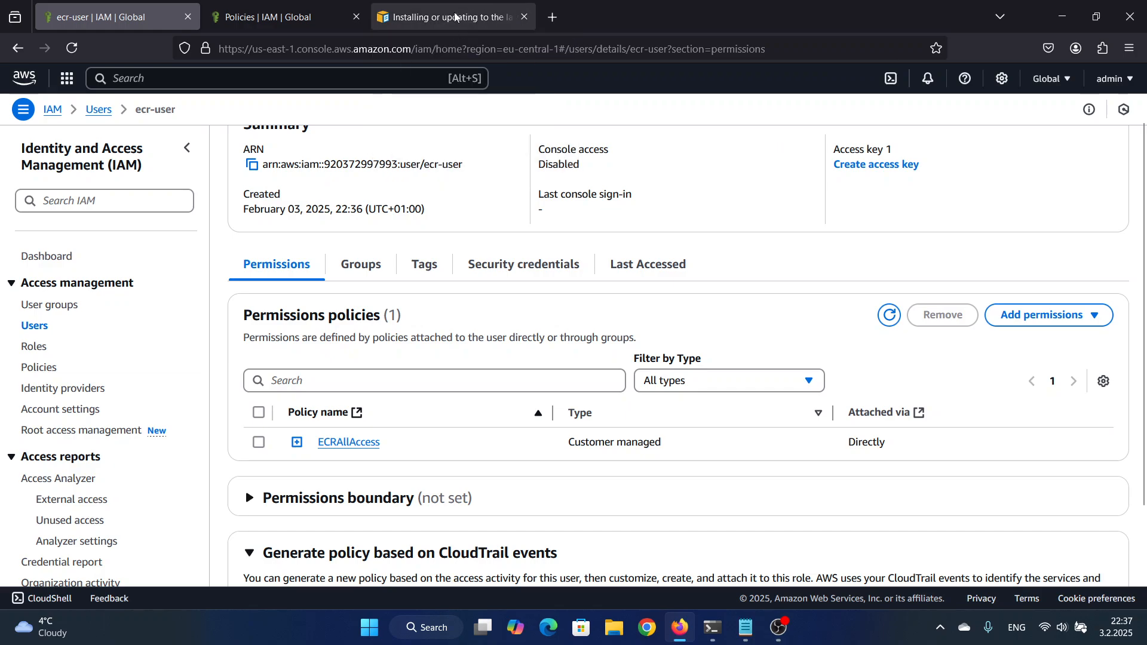
# Switch to the terminal, run aws to check that the AWS CLI is installed, and point out the demo-app image.
pyautogui.click(712, 627)
pyautogui.write('aws')
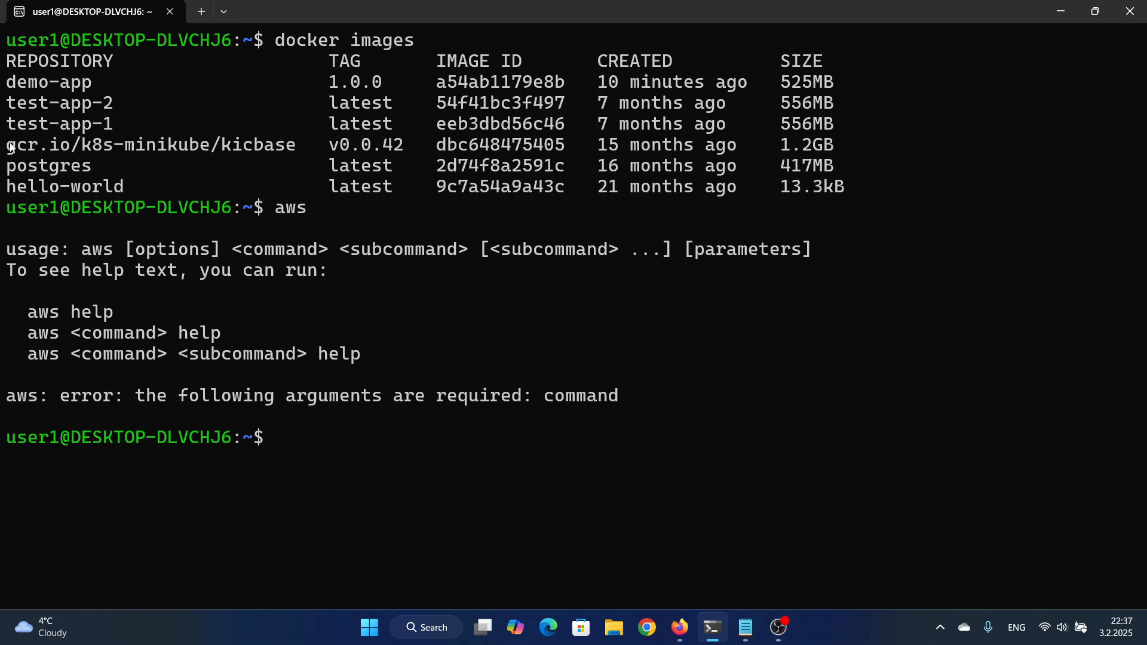
pyautogui.moveTo(6, 84); pyautogui.dragTo(91, 88)
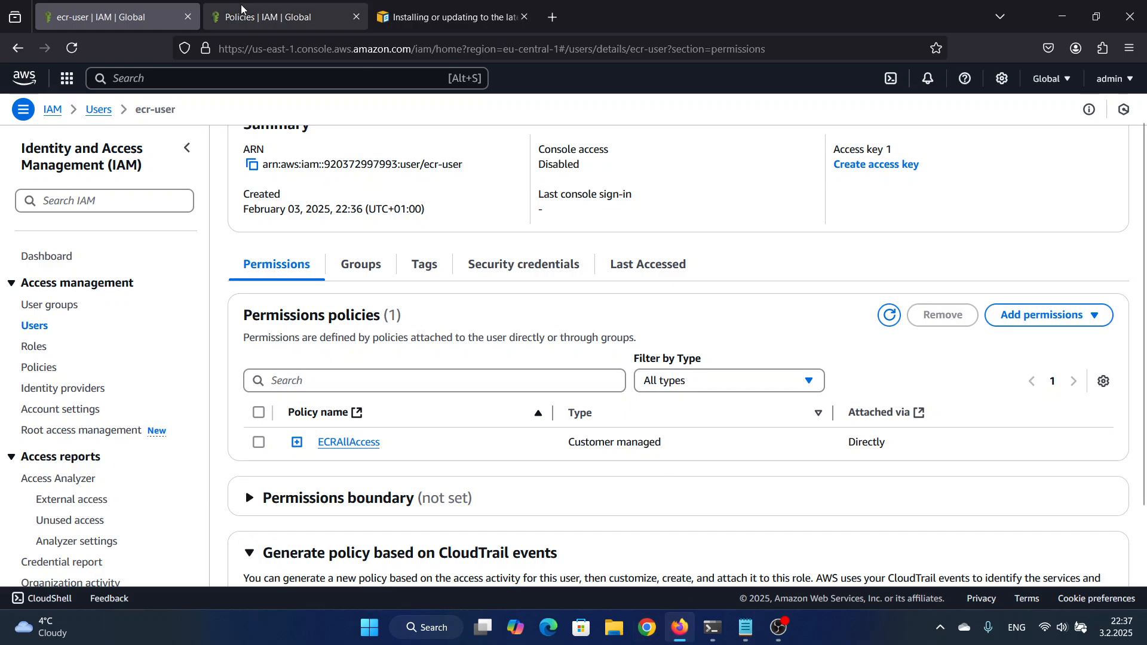
# Find Elastic Container Registry in the AWS console and open the images of the my-apps/demo-app repository.
pyautogui.click(268, 17)
pyautogui.click(143, 78)
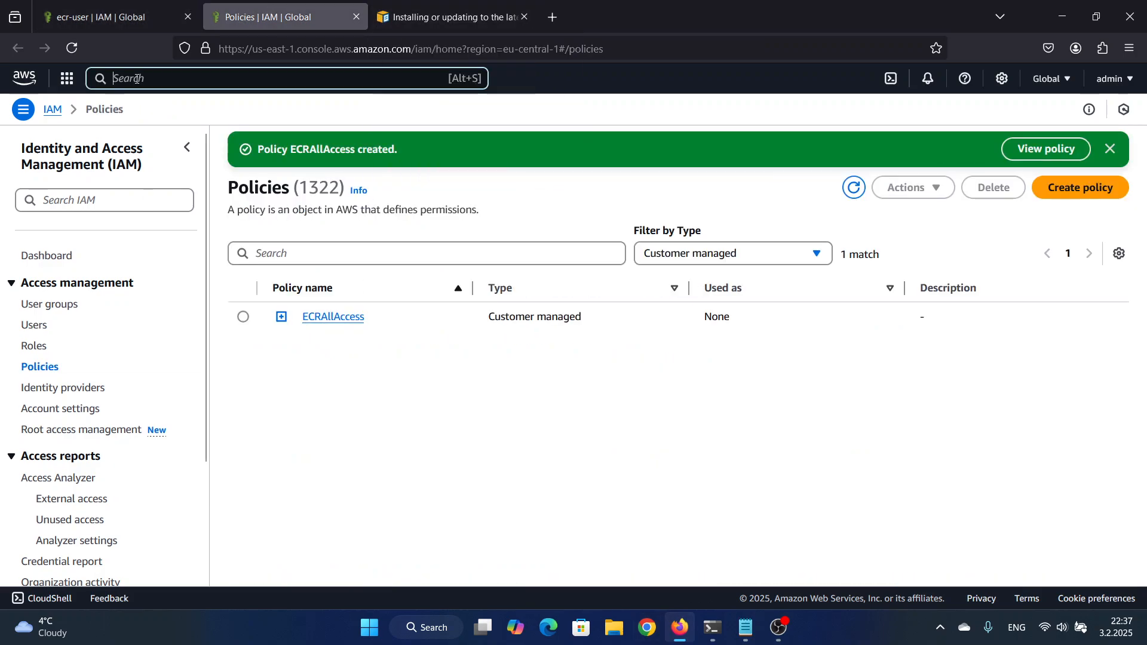
pyautogui.write('ecr')
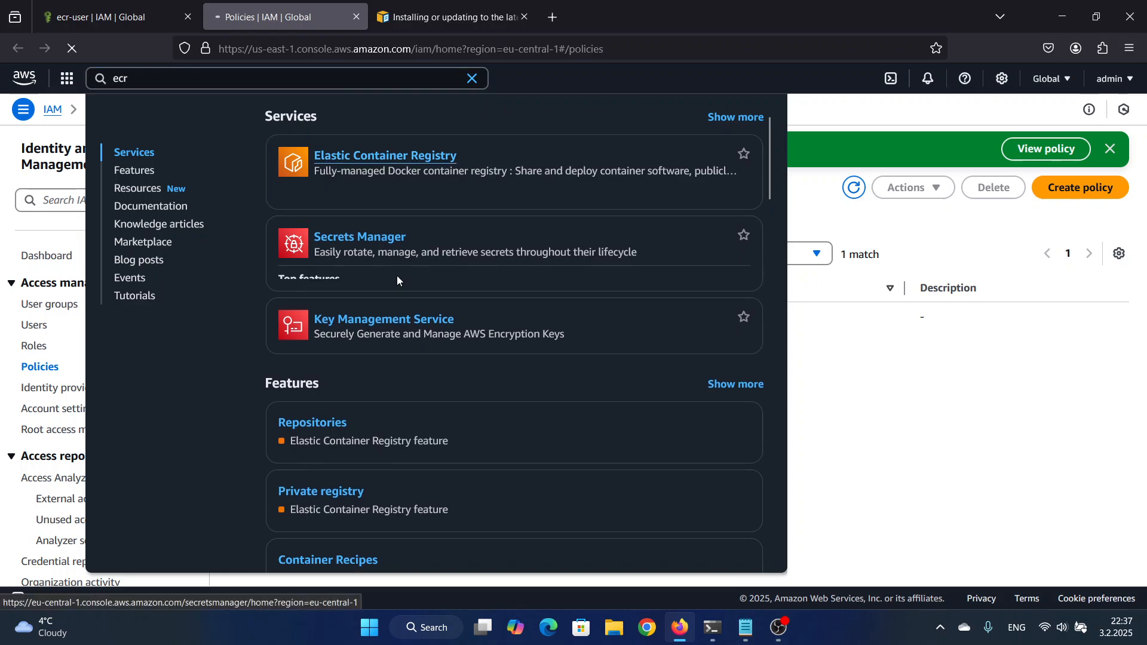
pyautogui.click(396, 214)
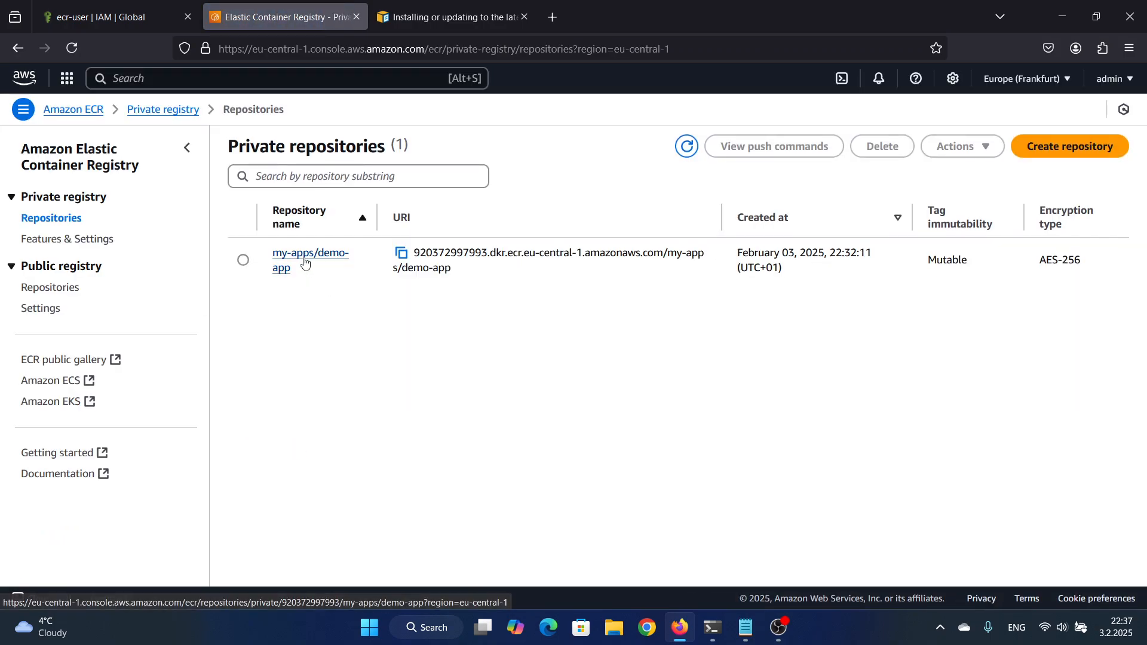
pyautogui.click(308, 261)
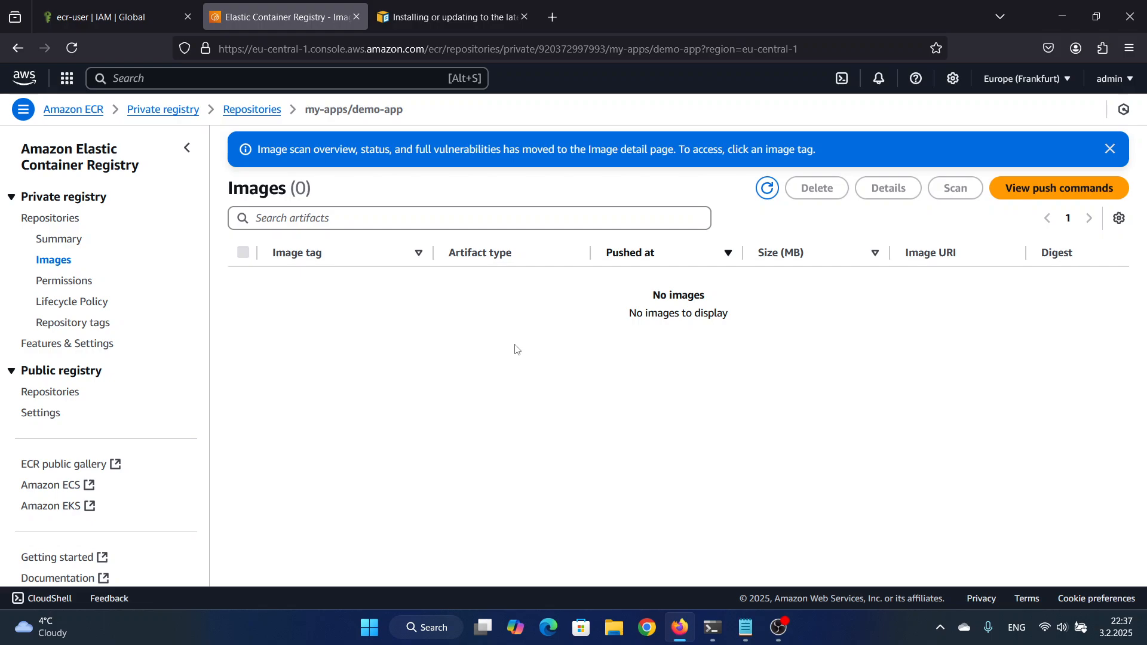
# Copy the aws configure command from the ECR.txt notes and run it in the terminal.
pyautogui.click(745, 627)
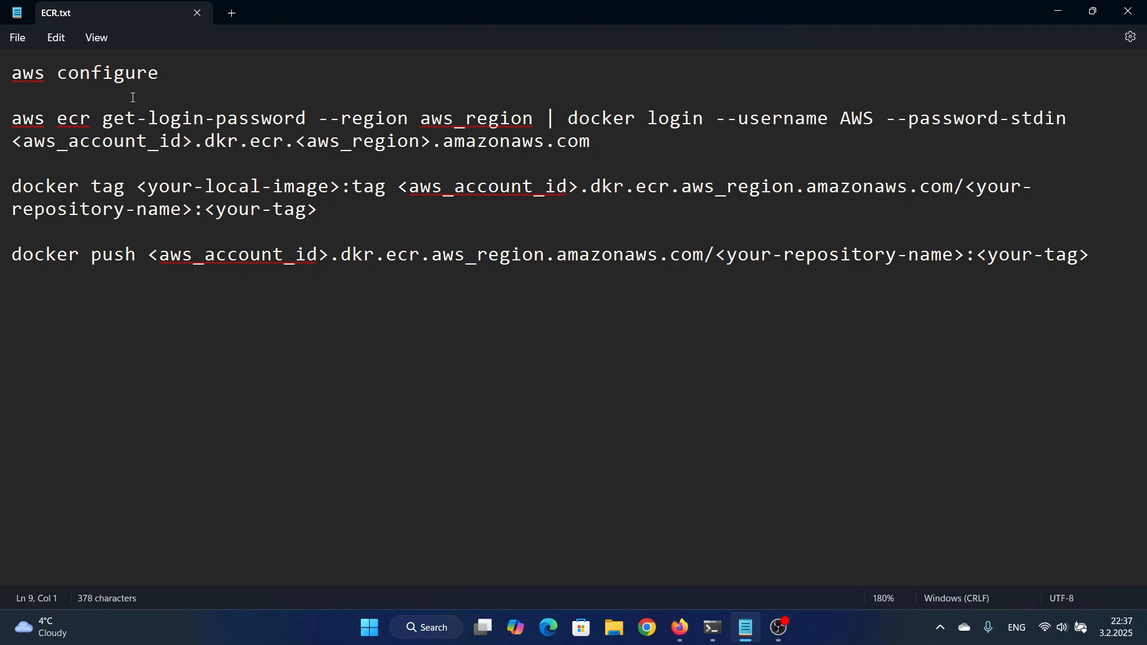
pyautogui.moveTo(160, 72); pyautogui.dragTo(5, 72)
pyautogui.hotkey('ctrl', 'c')
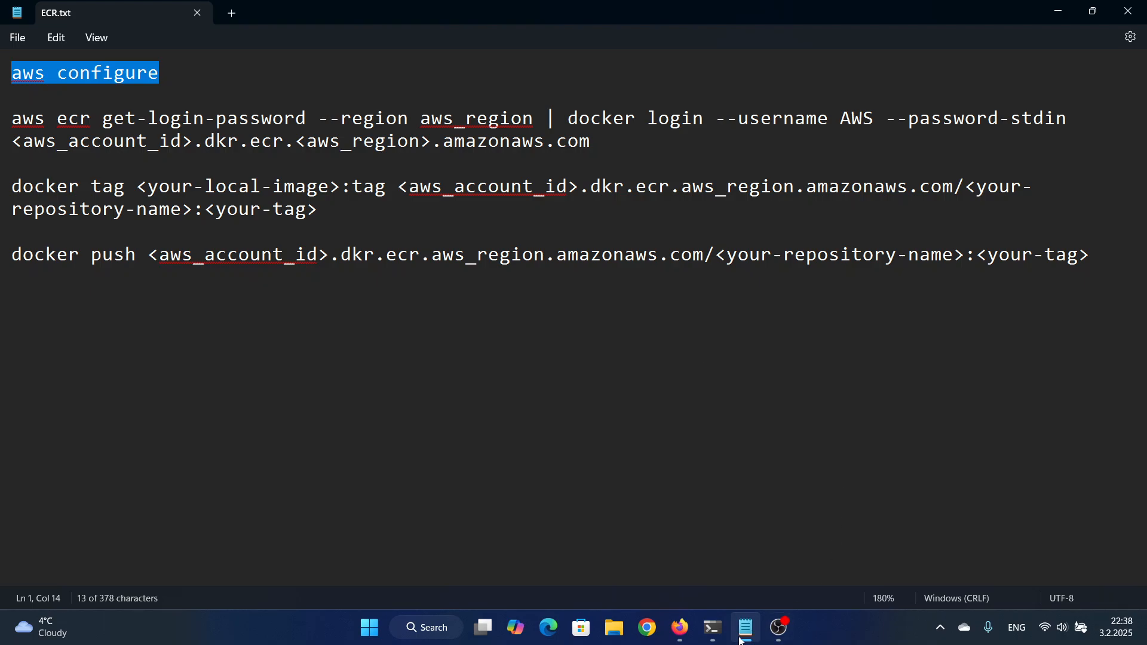
pyautogui.click(713, 627)
pyautogui.hotkey('ctrl', 'v')
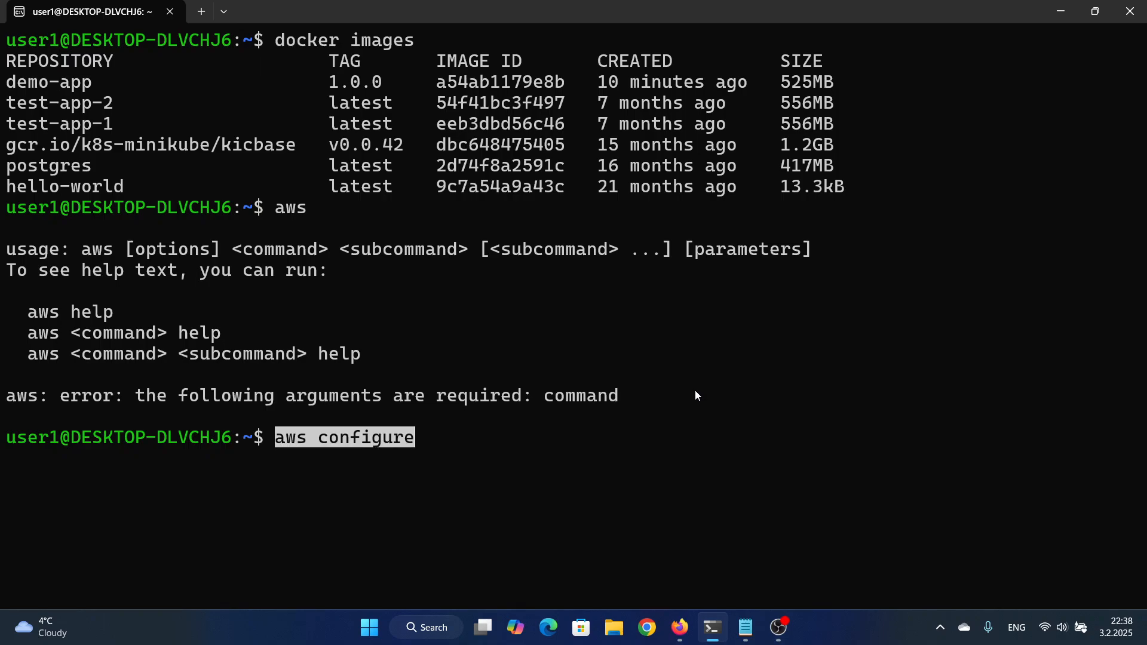
pyautogui.press('Return')
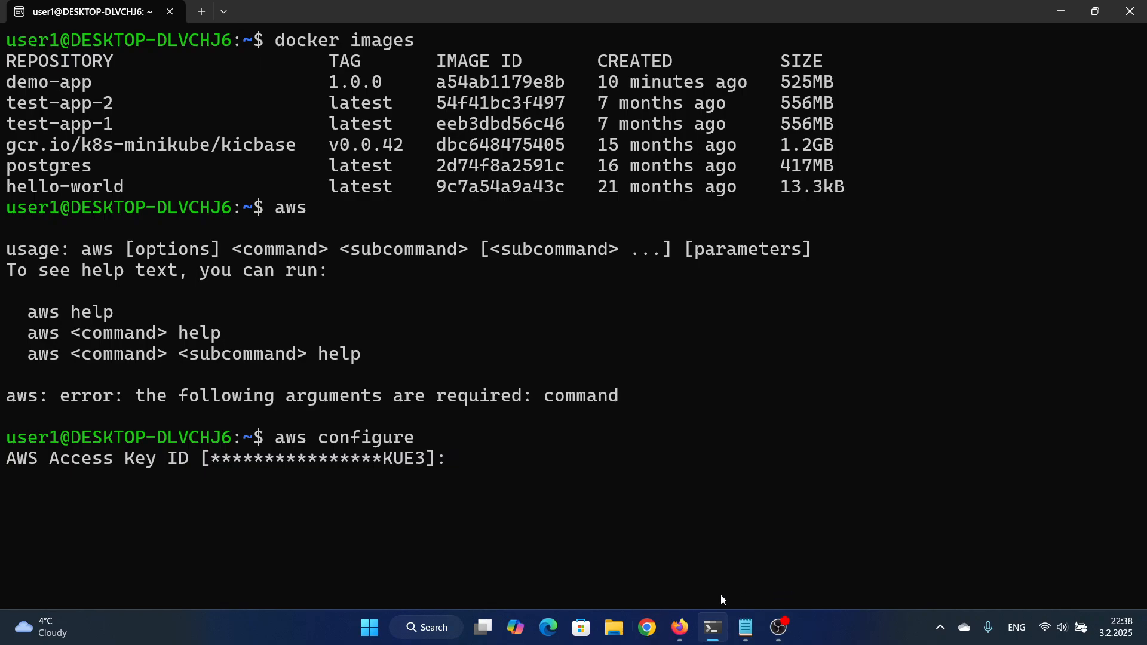
# Return to ecr-user's details in the browser and start creating an access key.
pyautogui.click(669, 636)
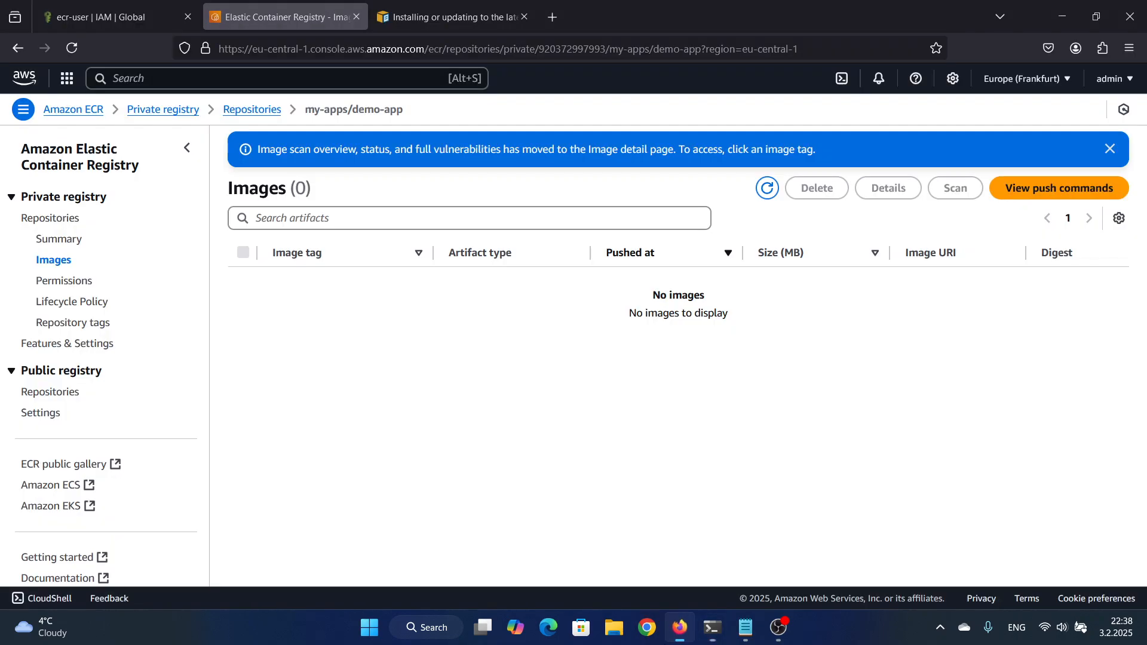
pyautogui.click(124, 8)
pyautogui.scroll(-2, 222, 306)
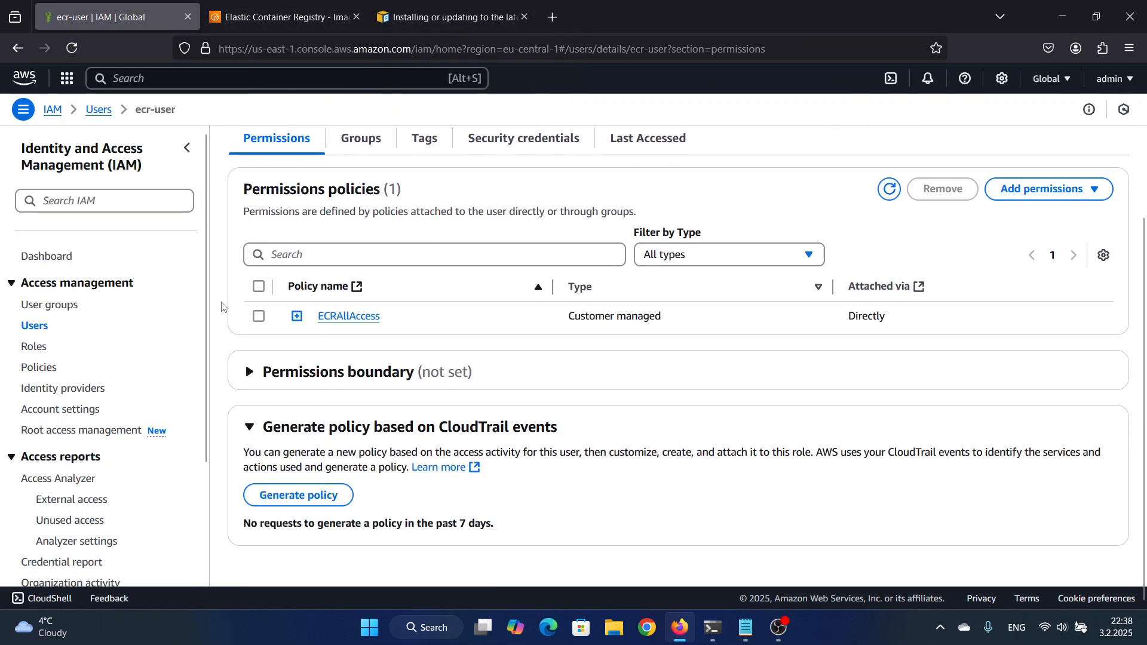
pyautogui.scroll(3, 222, 306)
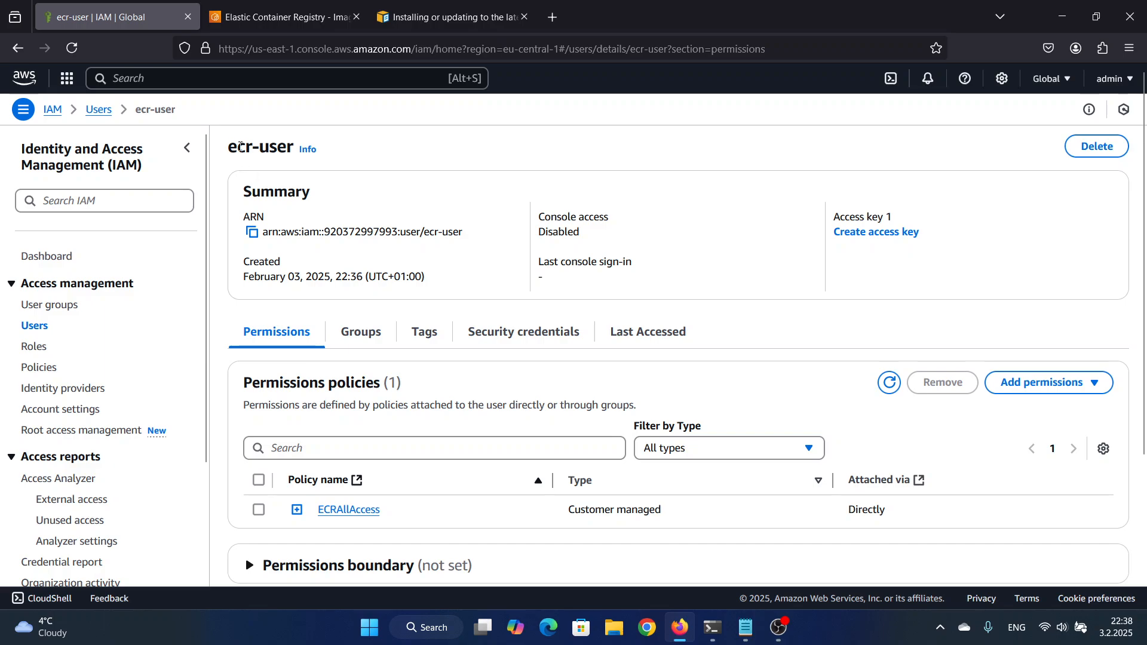
pyautogui.moveTo(244, 148); pyautogui.dragTo(269, 149)
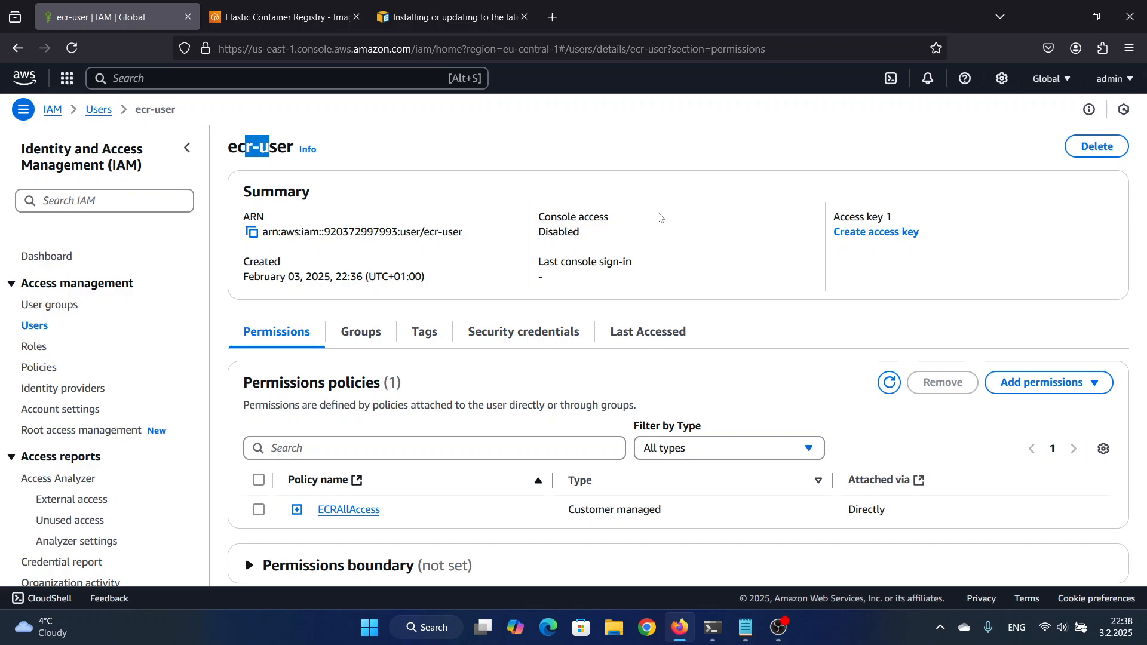
pyautogui.click(680, 192)
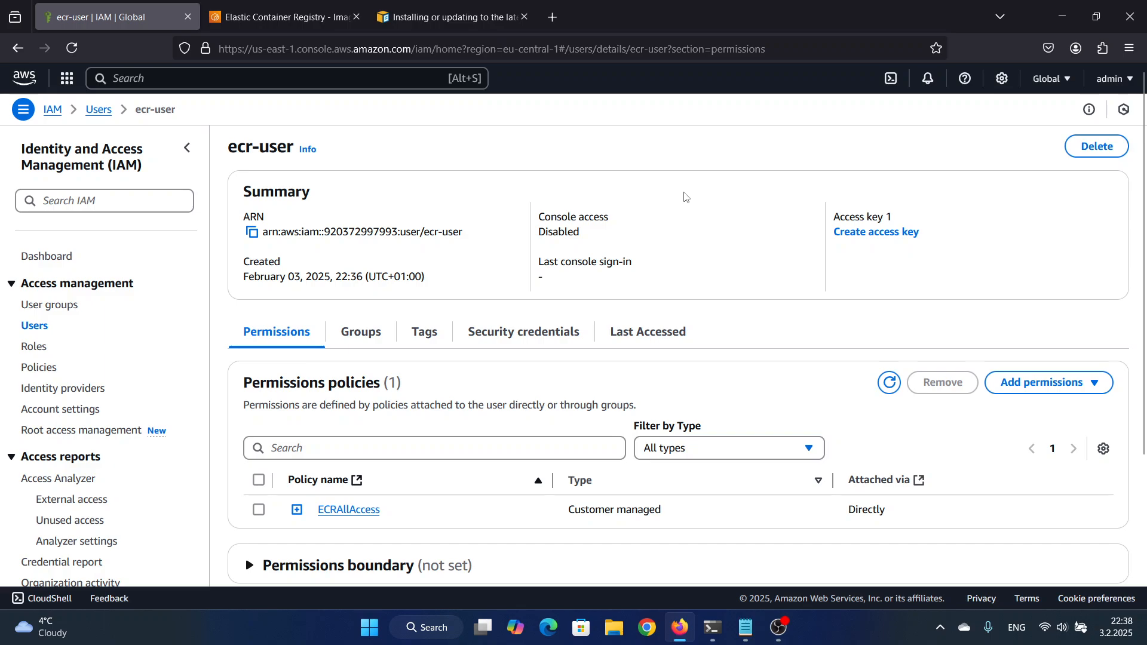
pyautogui.click(865, 233)
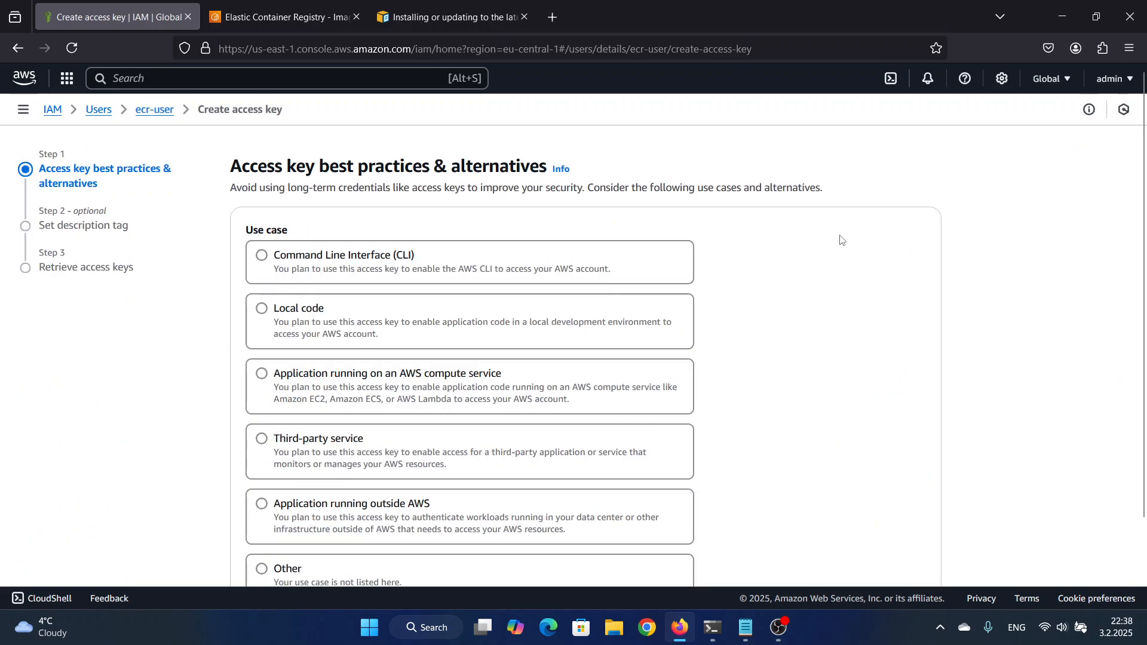
# Choose the Command Line Interface (CLI) use case, acknowledge the recommendation, and proceed to the description tag.
pyautogui.click(261, 257)
pyautogui.scroll(-4, 351, 279)
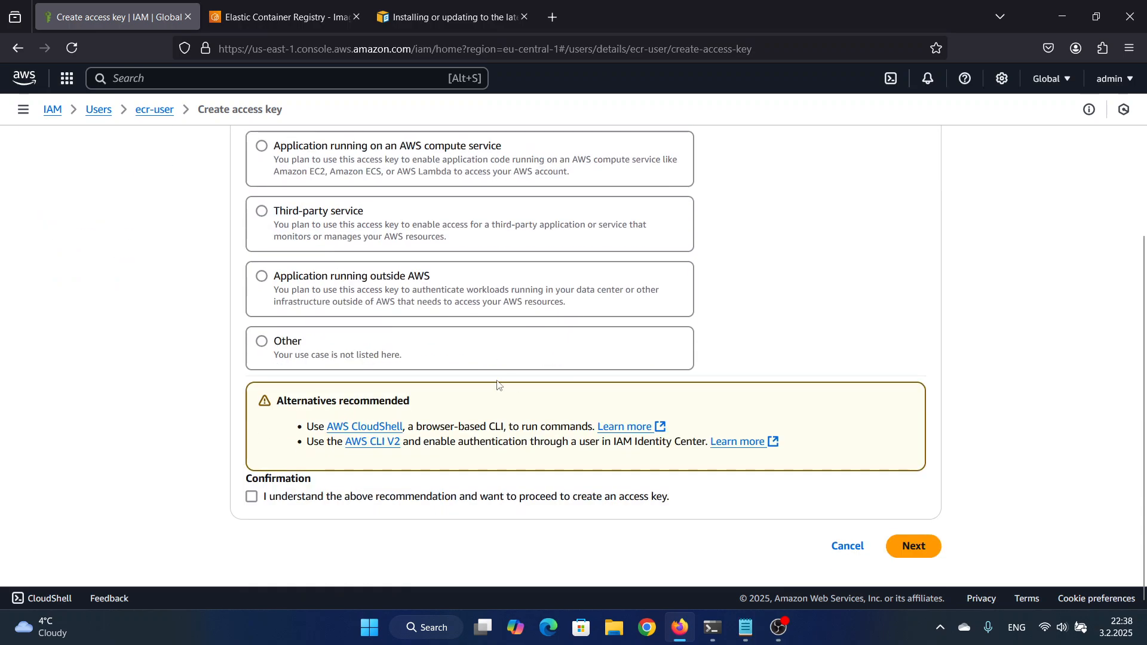
pyautogui.click(252, 497)
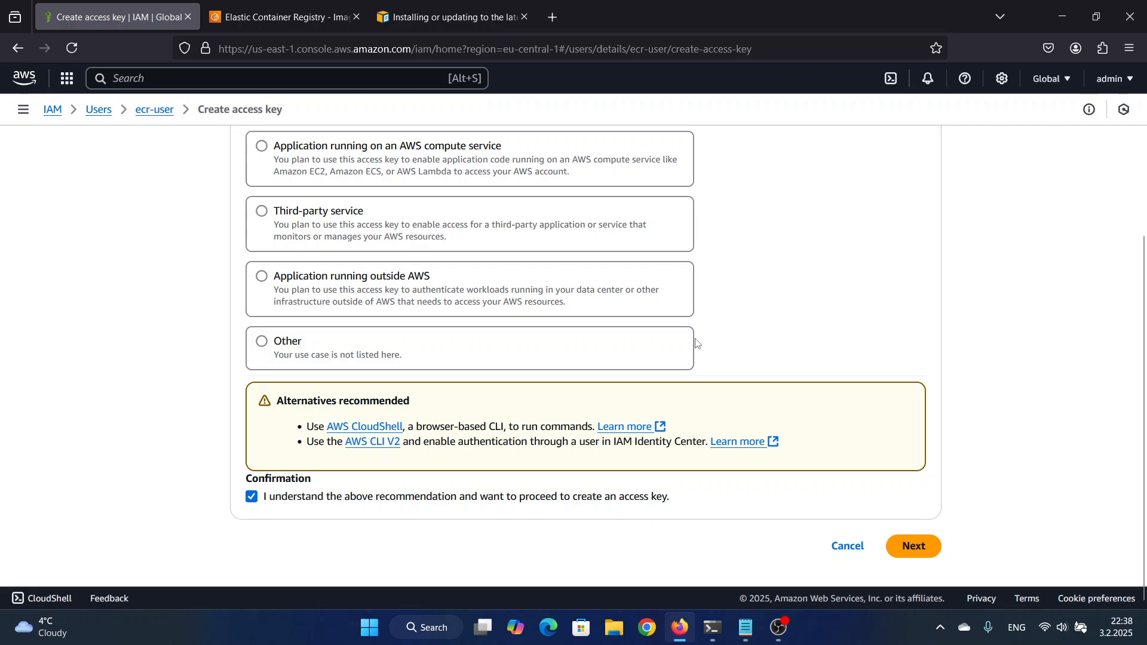
pyautogui.scroll(4, 444, 449)
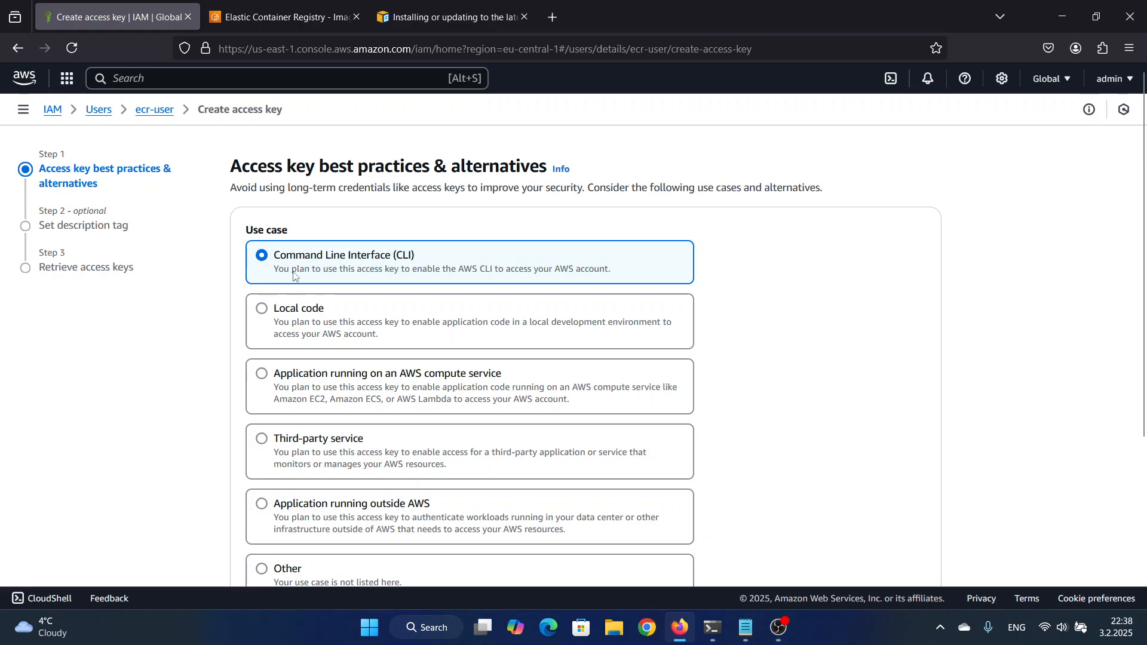
pyautogui.scroll(-1, 359, 281)
pyautogui.scroll(-3, 359, 281)
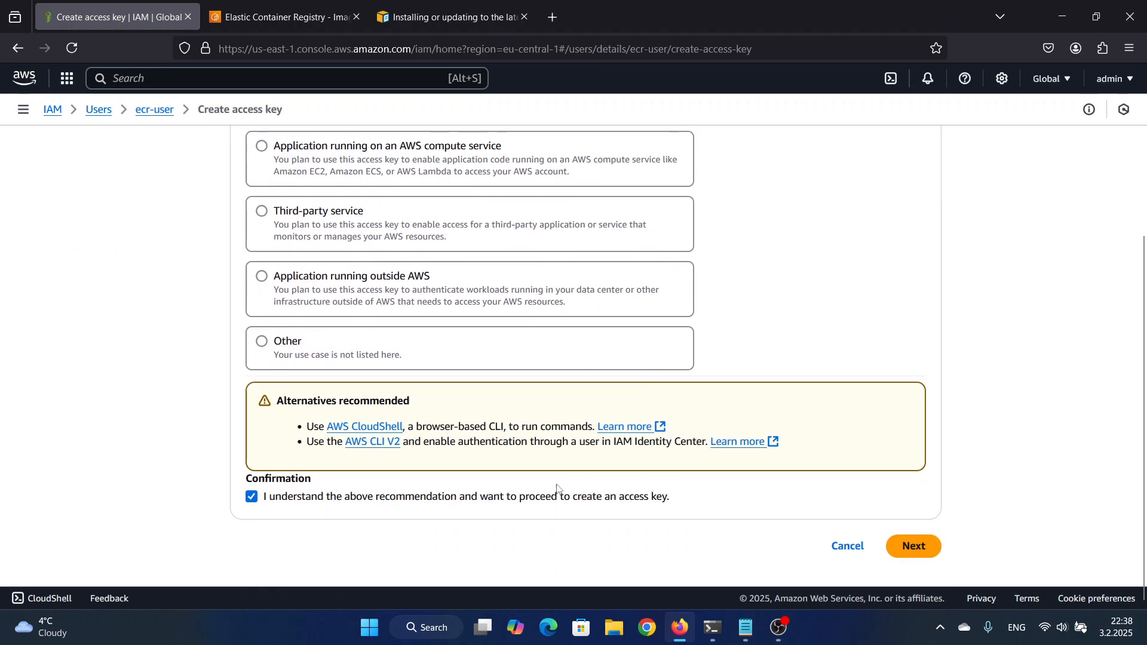
pyautogui.click(914, 546)
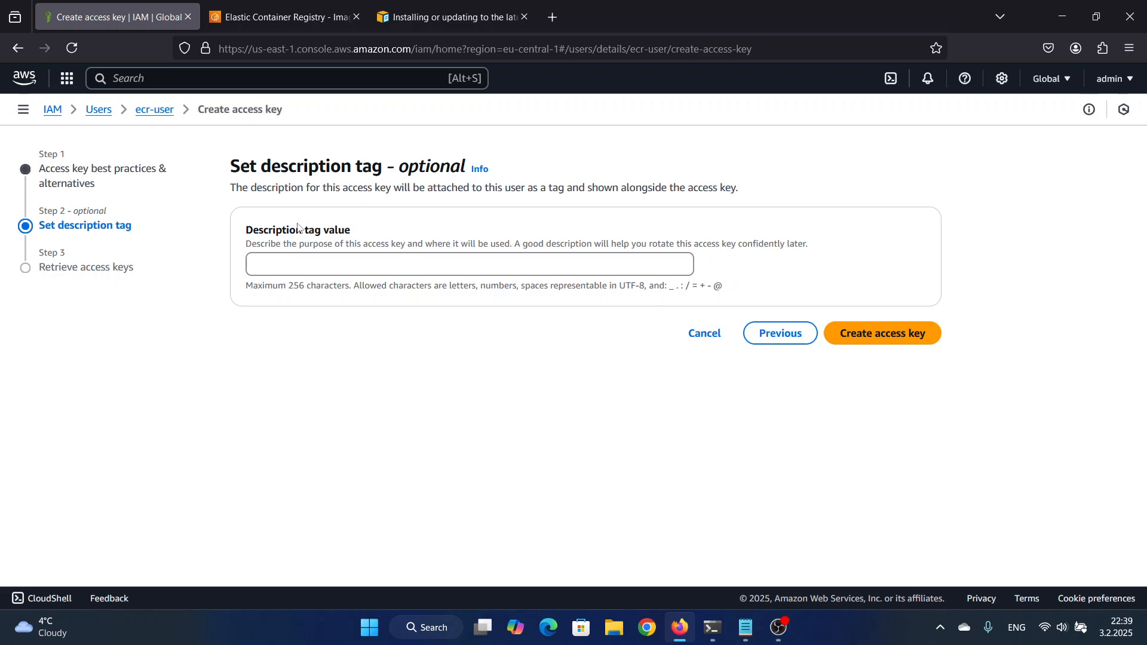
# Set the description tag value to ecr-key and create the access key.
pyautogui.click(286, 266)
pyautogui.write('ecr-')
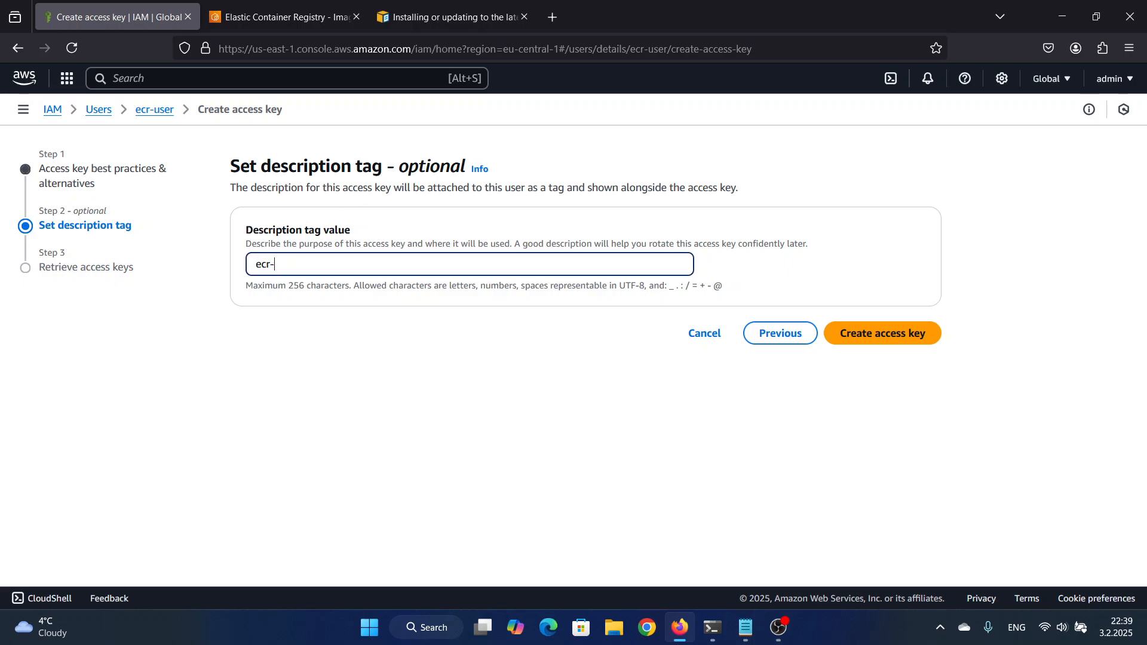
pyautogui.write('key')
pyautogui.click(874, 335)
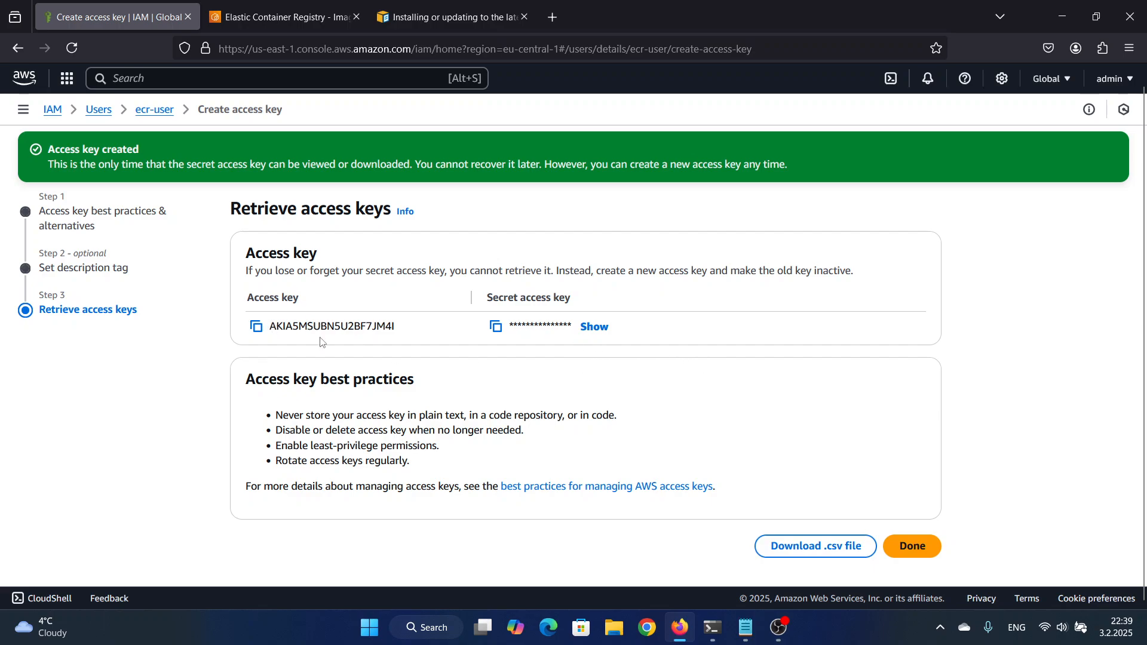
# Copy the new access key ID and submit it as the AWS Access Key ID in the terminal.
pyautogui.click(255, 326)
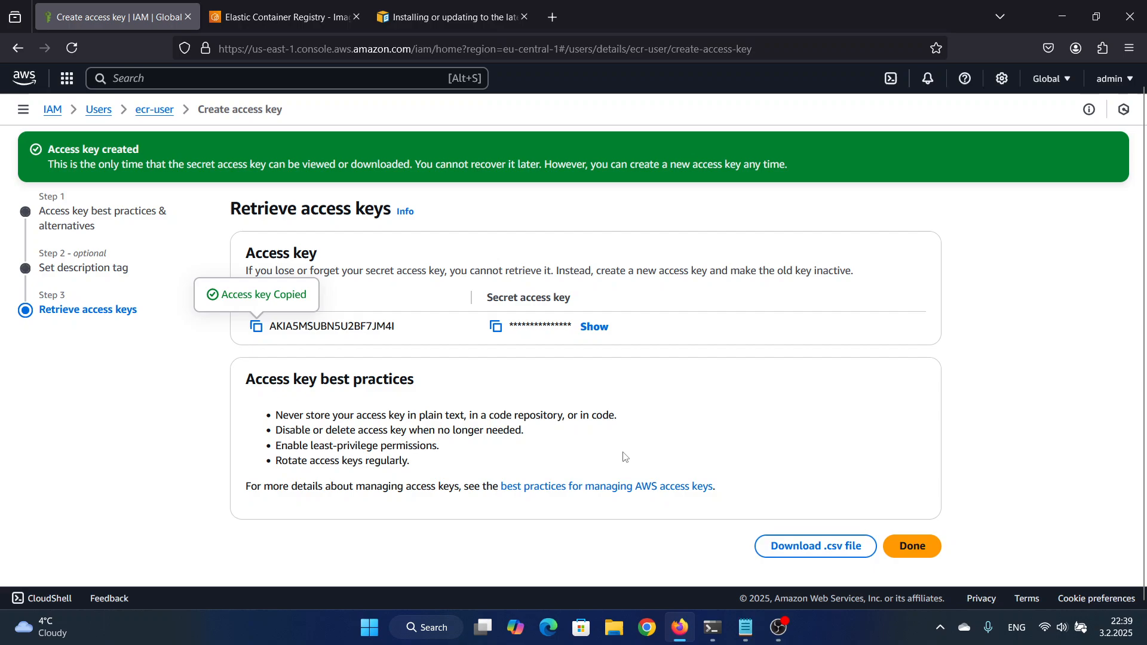
pyautogui.click(713, 627)
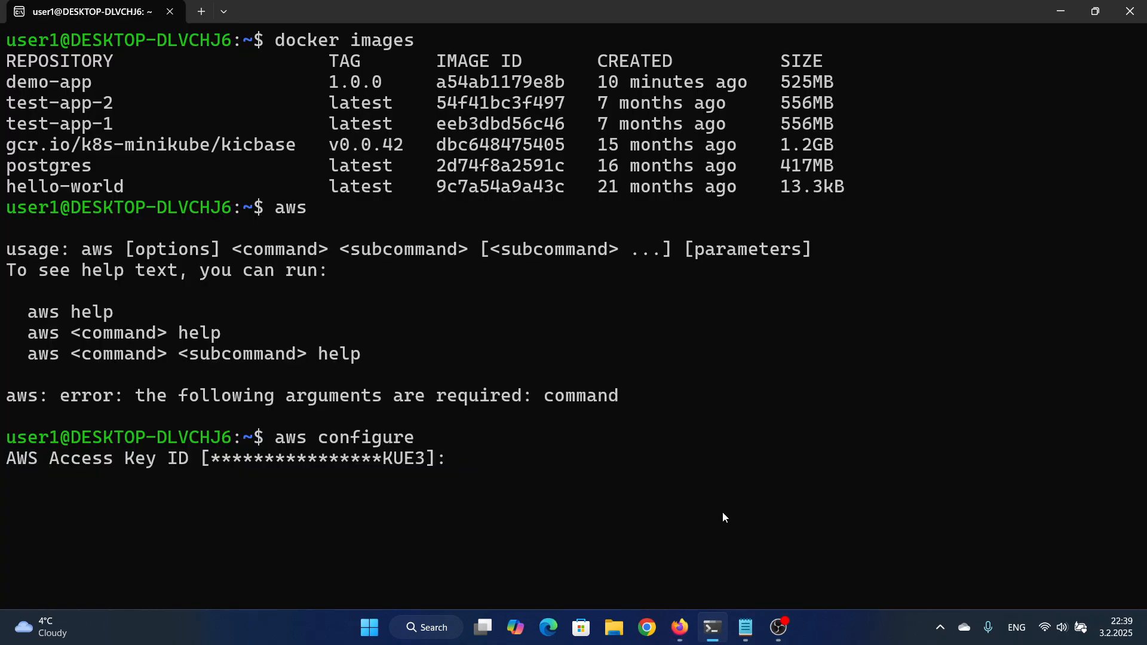
pyautogui.hotkey('ctrl', 'v')
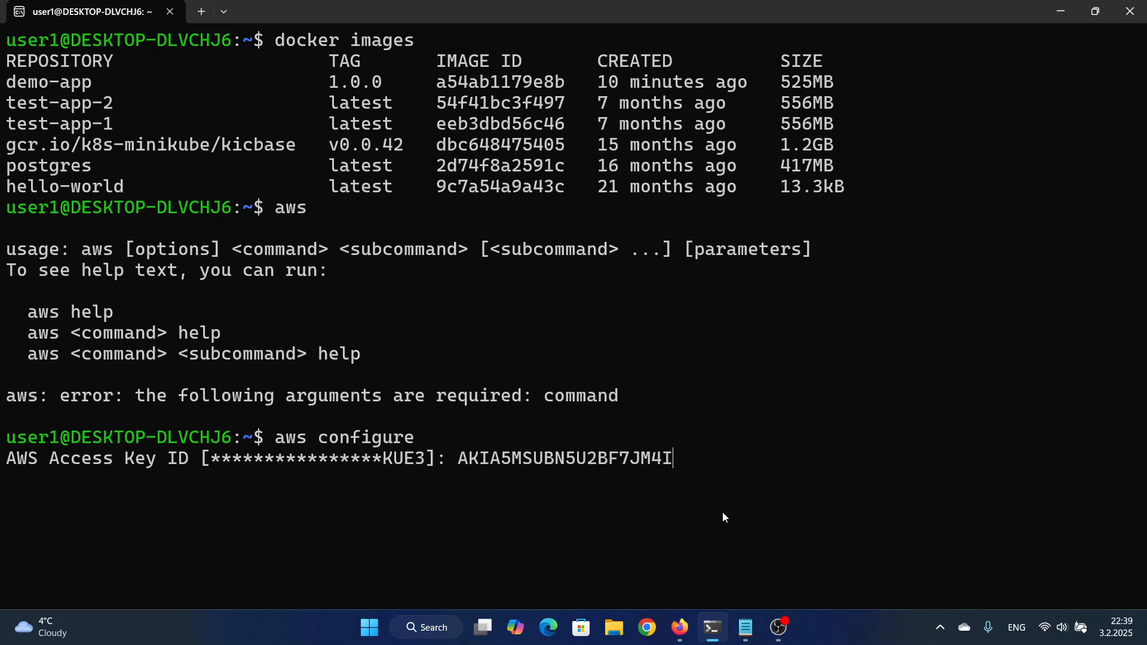
pyautogui.press('Return')
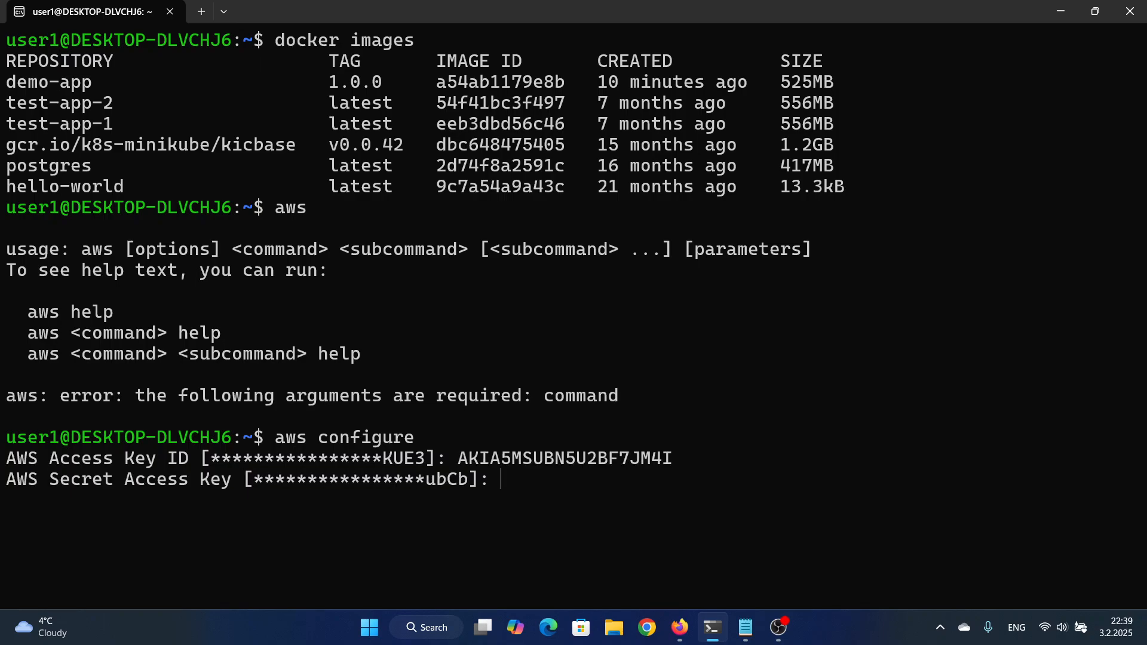
# Copy the secret access key into the terminal's AWS Secret Access Key prompt, and accept the default region eu-central-1 and output format None.
pyautogui.hotkey('alt', 'Tab')
pyautogui.click(495, 326)
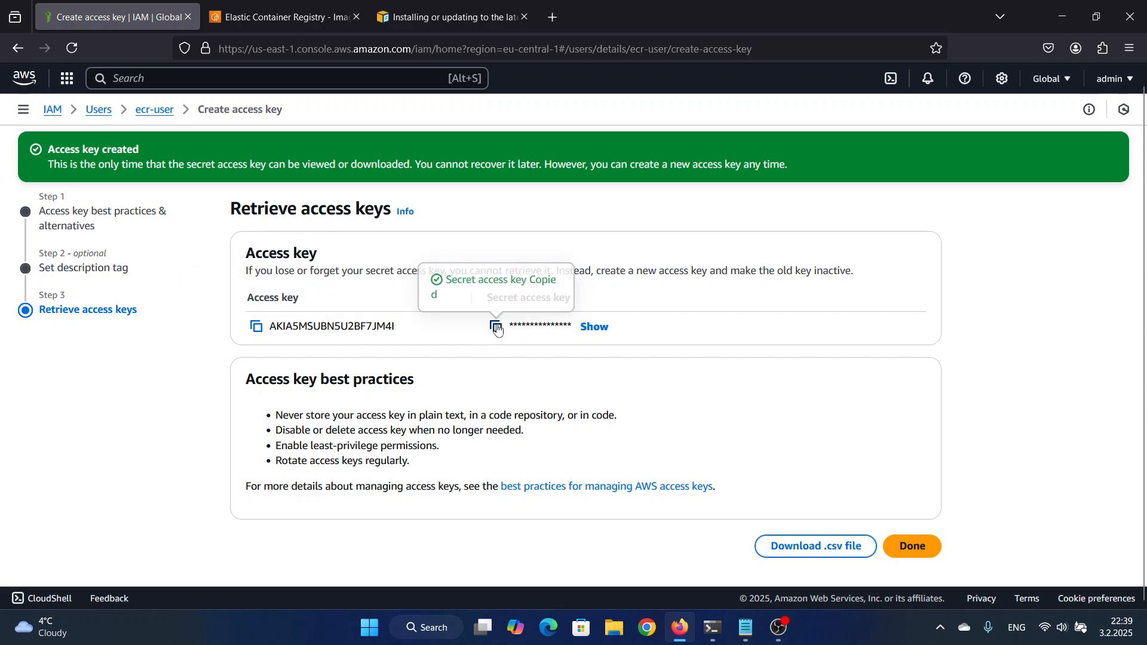
pyautogui.hotkey('alt', 'Tab')
pyautogui.hotkey('ctrl', 'v')
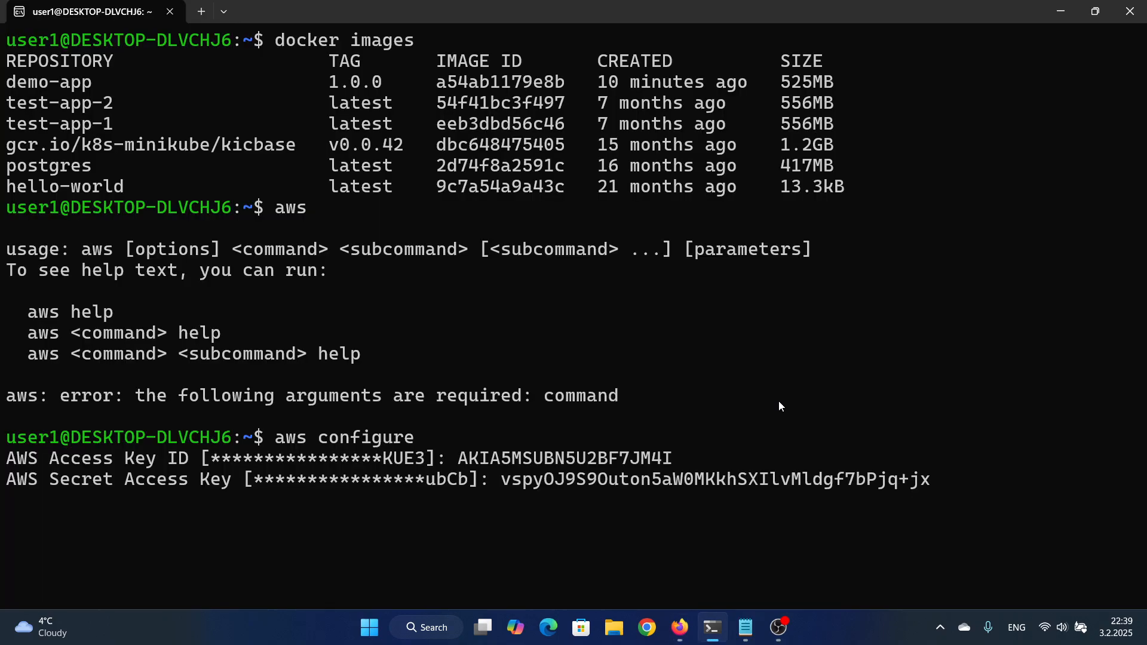
pyautogui.press('Return')
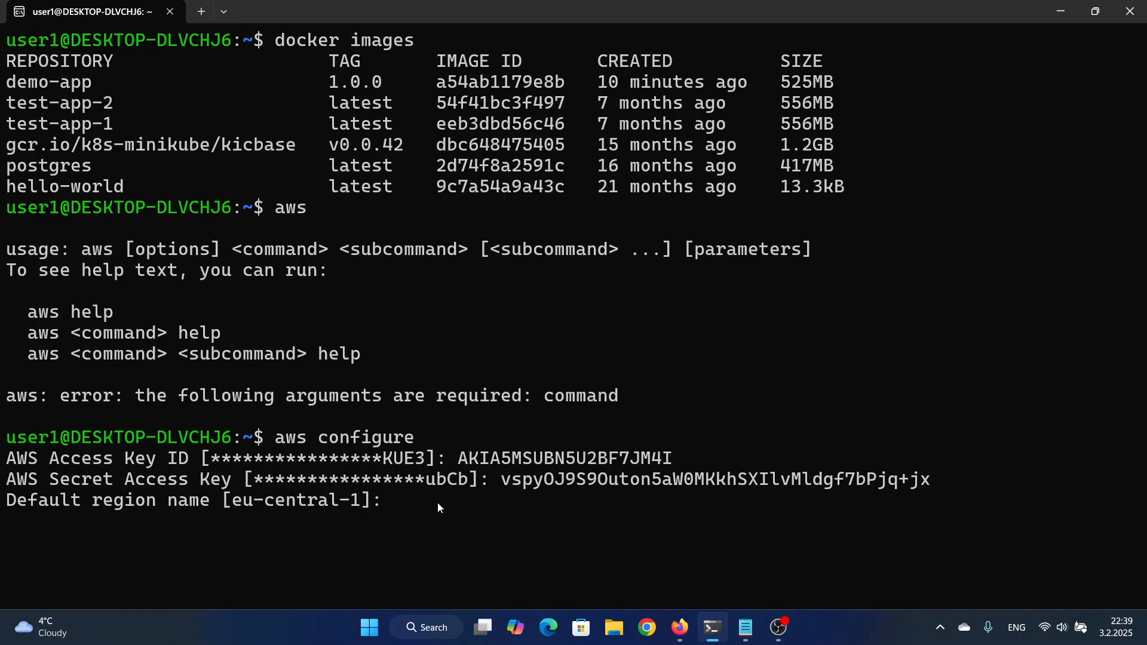
pyautogui.press('Return')
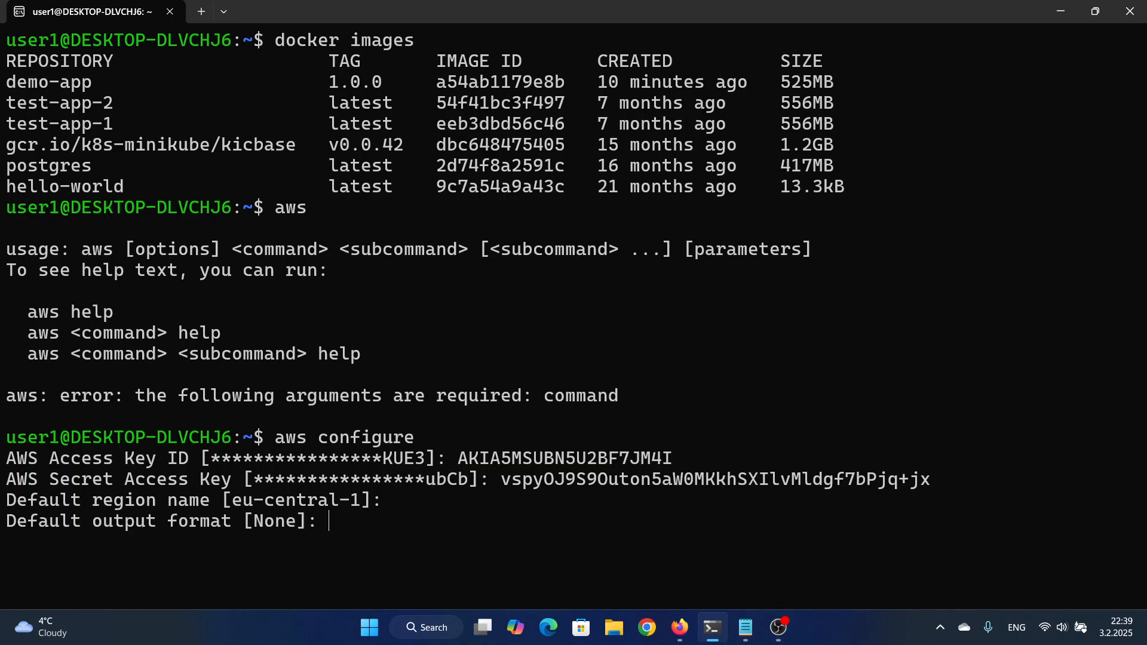
pyautogui.press('Return')
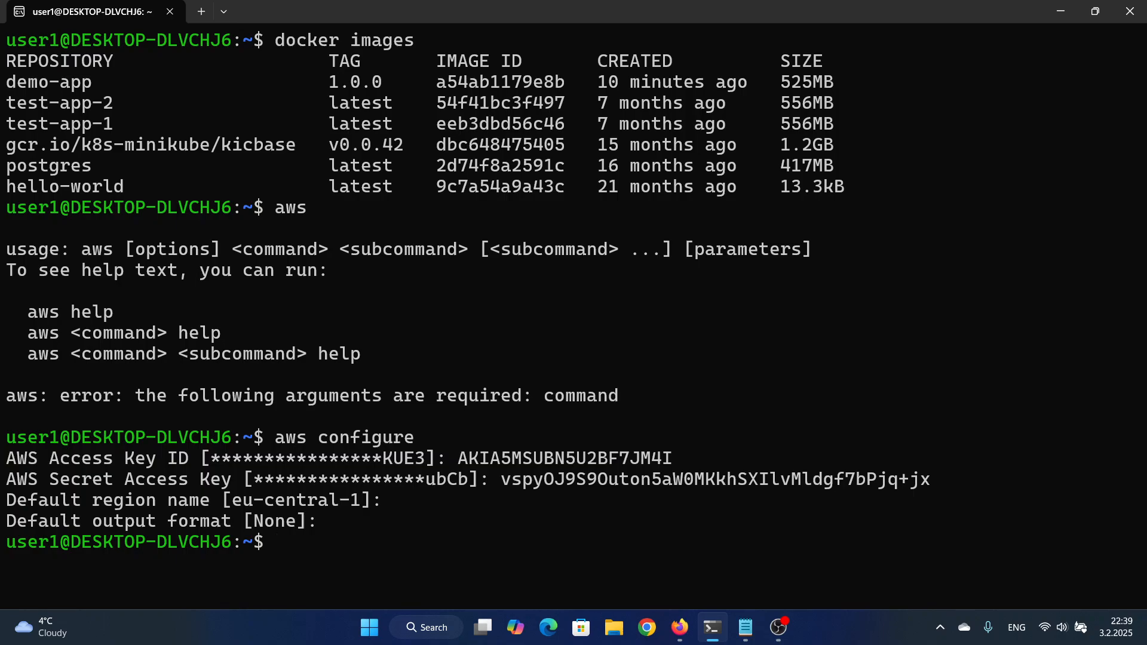
# List the ECR repositories with aws ecr describe-repositories and examine the repository name.
pyautogui.write('aws ecr describe=')
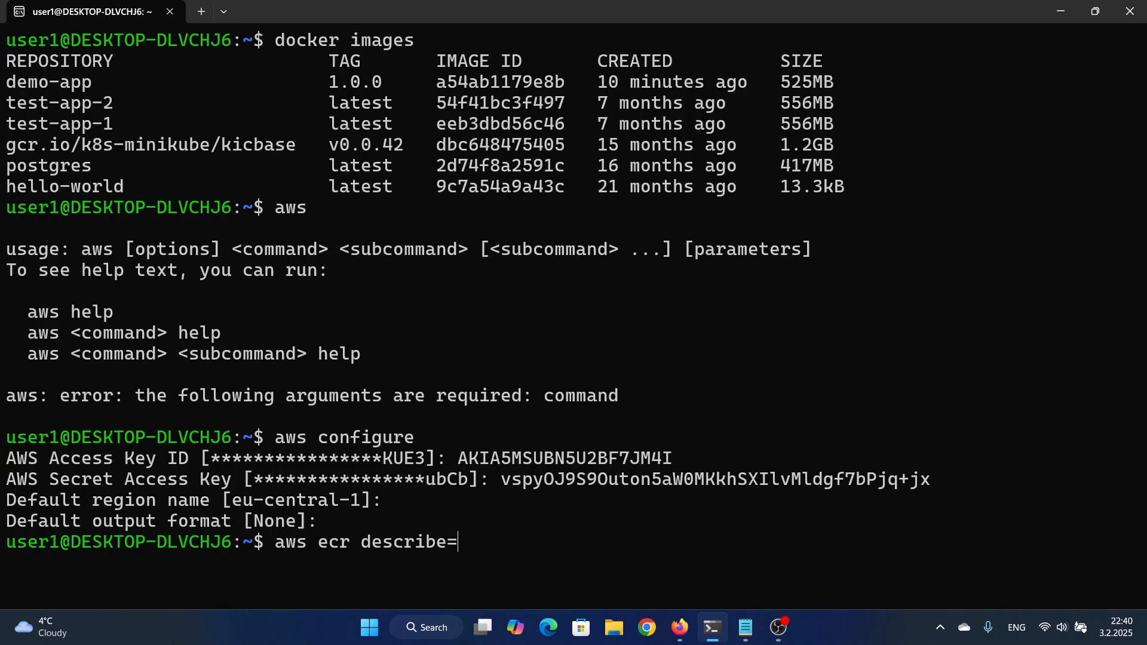
pyautogui.press('BackSpace')
pyautogui.write('-repositories')
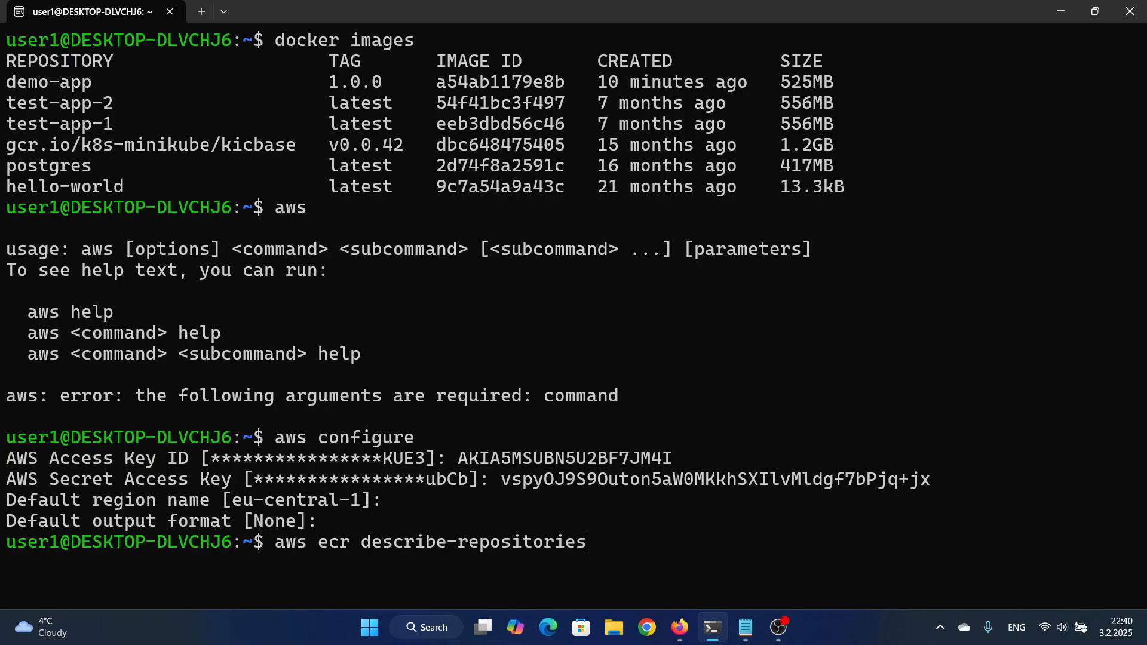
pyautogui.press('Return')
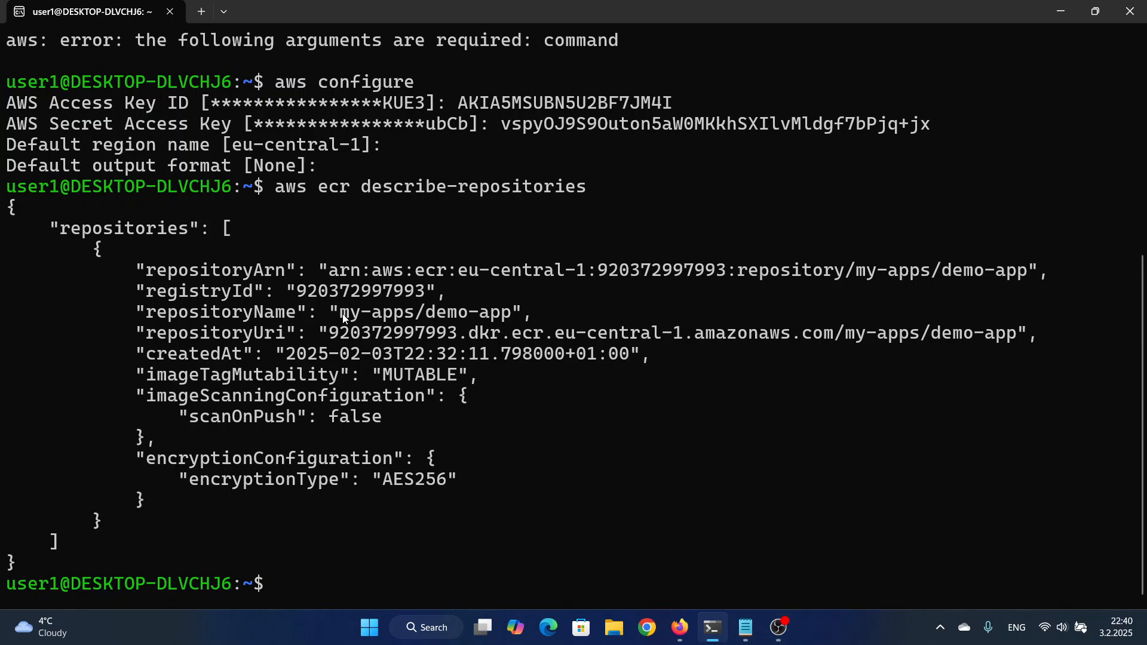
pyautogui.moveTo(341, 314); pyautogui.dragTo(501, 311)
pyautogui.click(506, 311)
# List the local Docker images with docker images.
pyautogui.click(717, 634)
pyautogui.click(714, 628)
pyautogui.write('docker images')
pyautogui.press('Return')
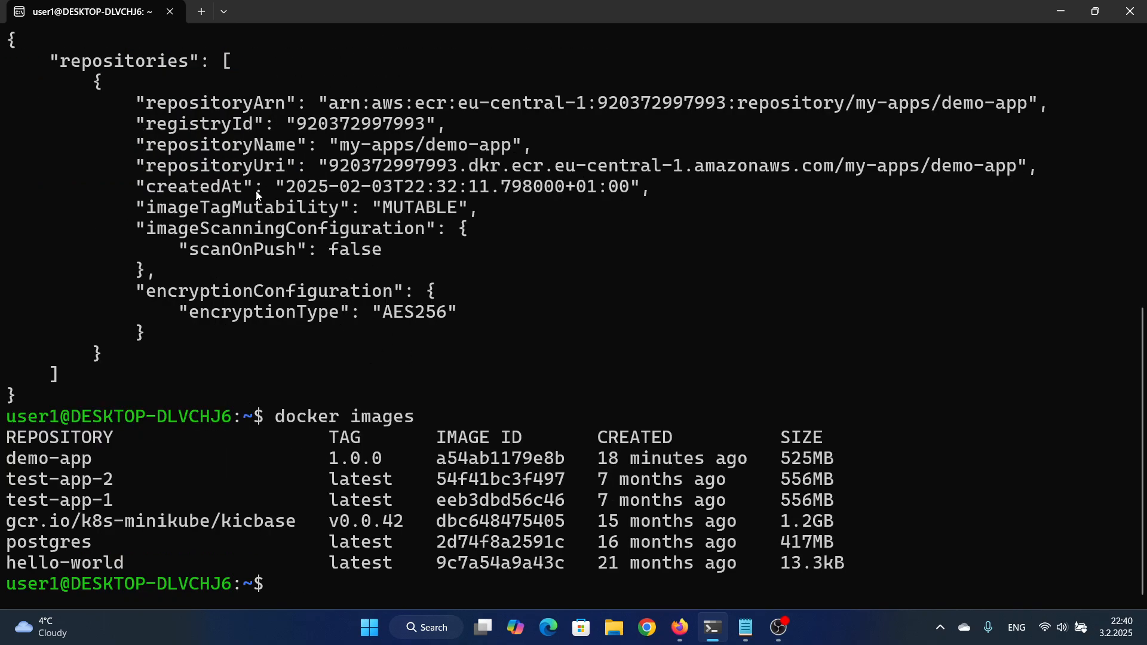
# Switch to the ECR console in the browser and view the images of the my-apps/demo-app repository.
pyautogui.click(679, 633)
pyautogui.click(324, 18)
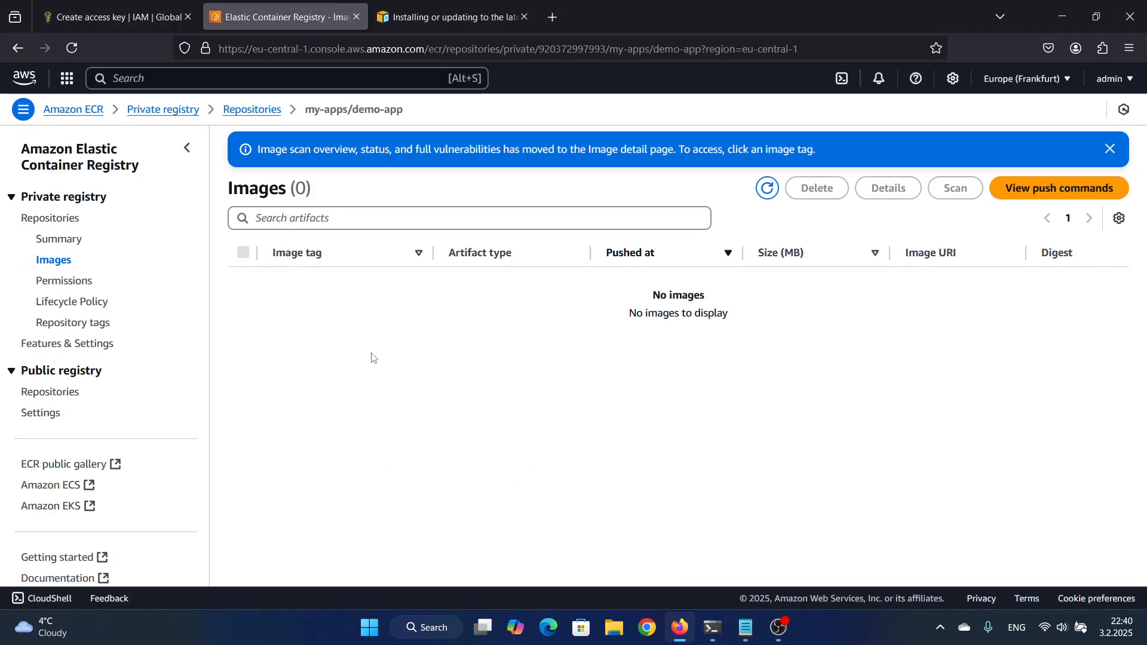
pyautogui.click(251, 109)
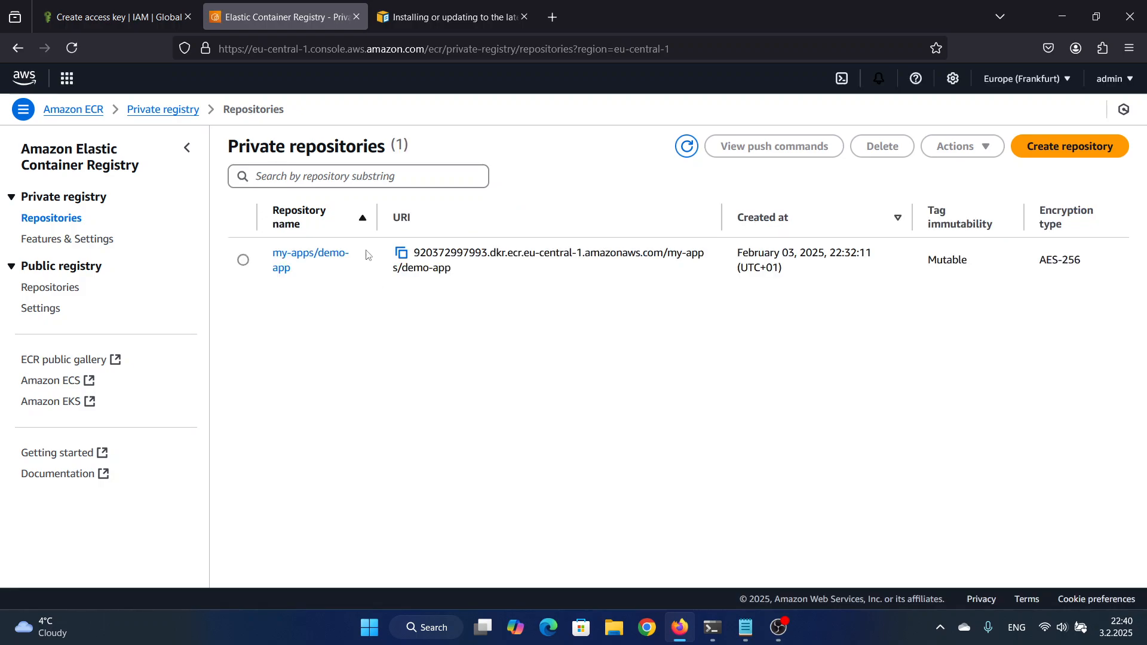
pyautogui.click(317, 255)
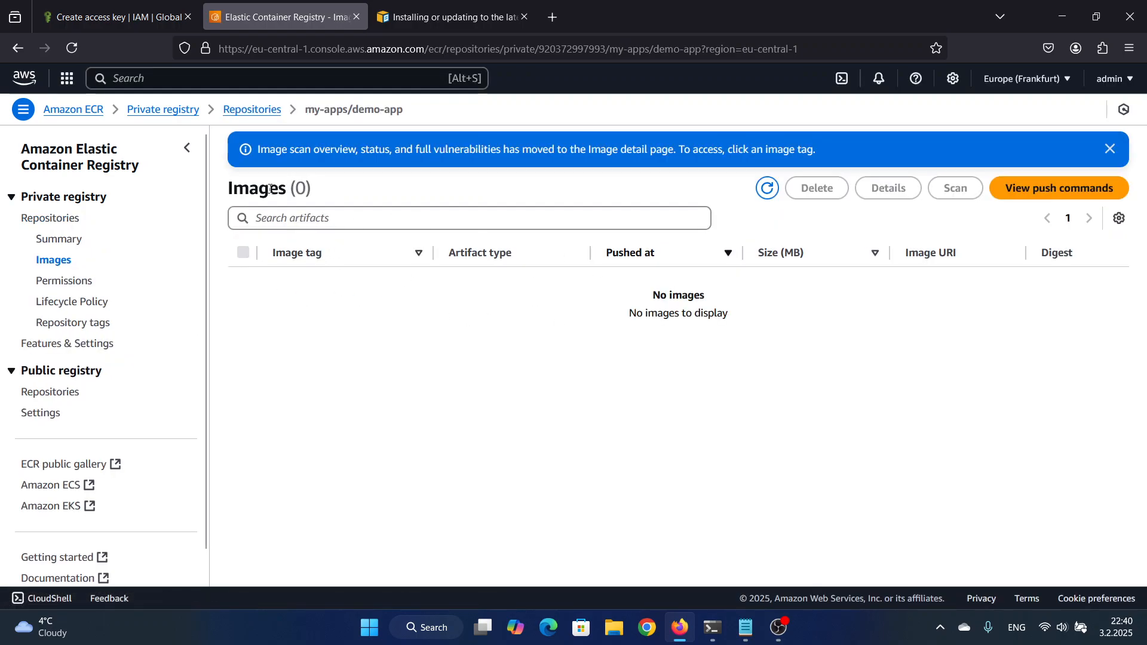
# Switch to ECR.txt in Notepad and examine the aws ecr get-login-password command used for the Docker login.
pyautogui.click(753, 639)
pyautogui.click(97, 117)
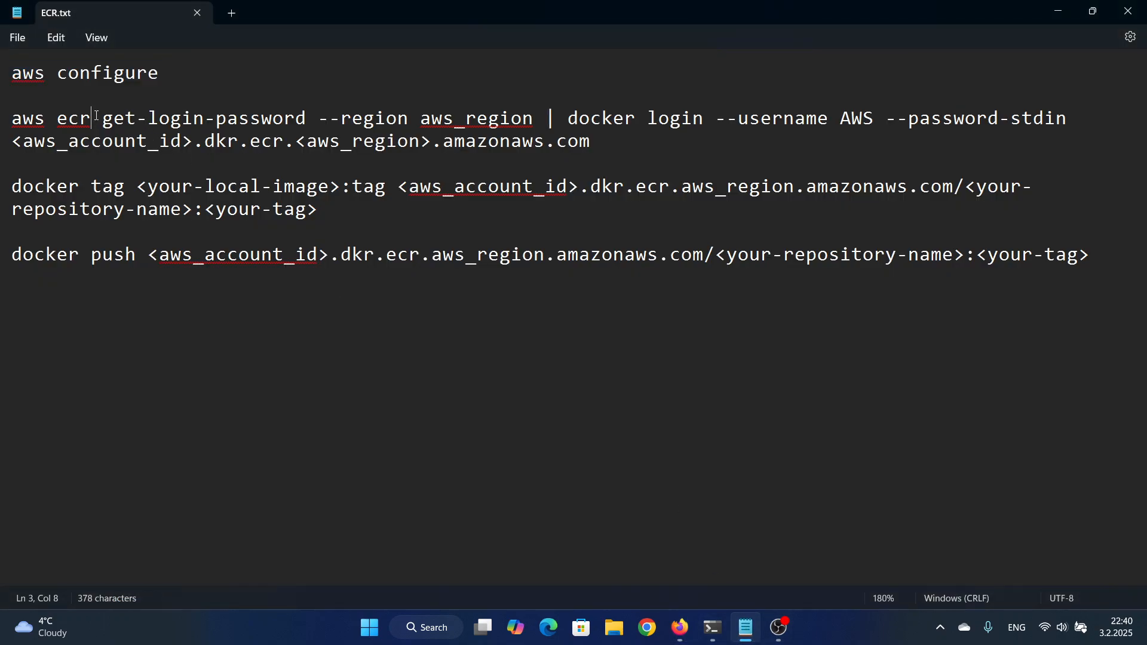
pyautogui.click(113, 125)
pyautogui.press('Left')
pyautogui.press('Left')
pyautogui.press('Left')
pyautogui.press('Left')
pyautogui.press('Left')
pyautogui.moveTo(592, 144); pyautogui.dragTo(10, 117)
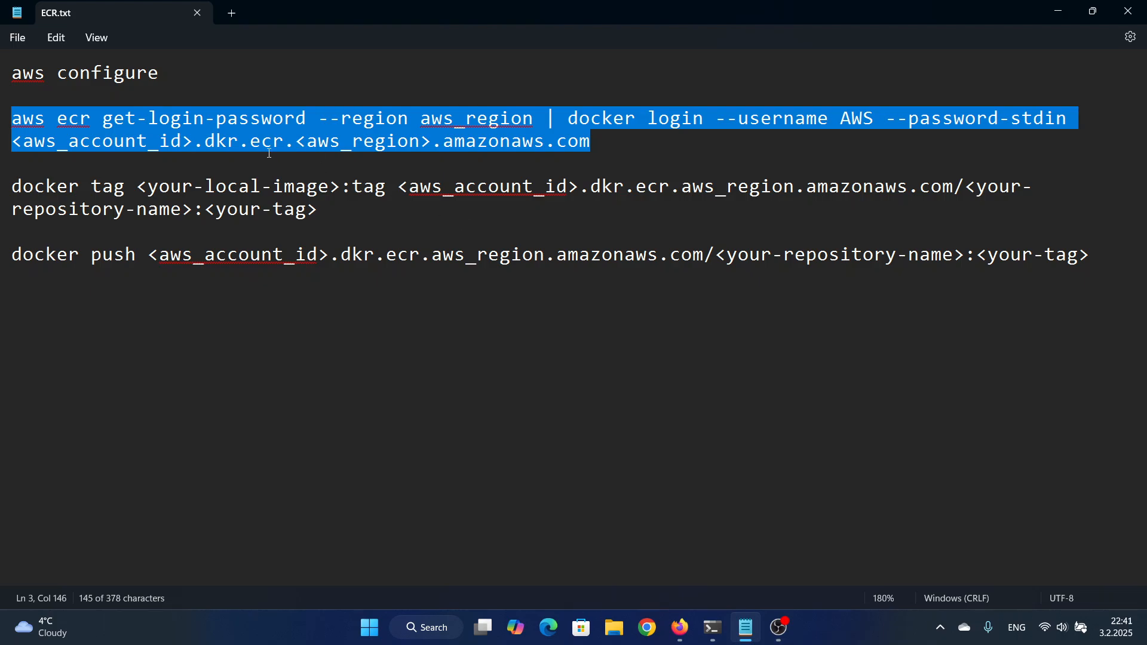
pyautogui.click(631, 140)
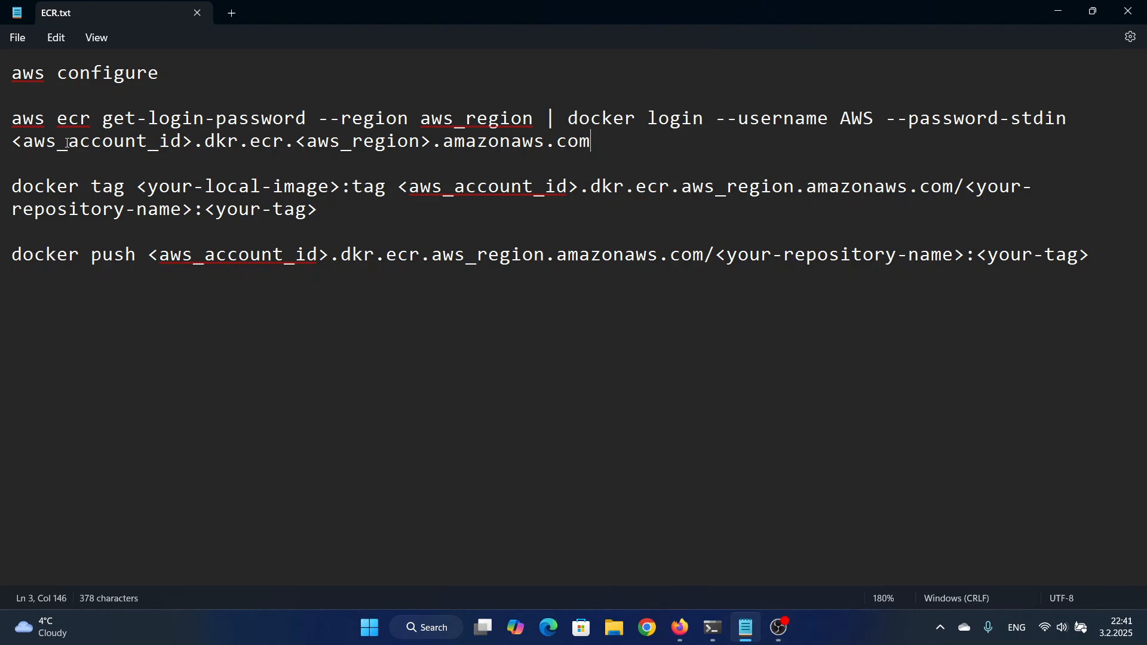
# Copy the AWS account ID from the my-apps/demo-app repository URI in the ECR console.
pyautogui.click(96, 154)
pyautogui.click(214, 148)
pyautogui.click(37, 143)
pyautogui.moveTo(191, 142); pyautogui.dragTo(43, 146)
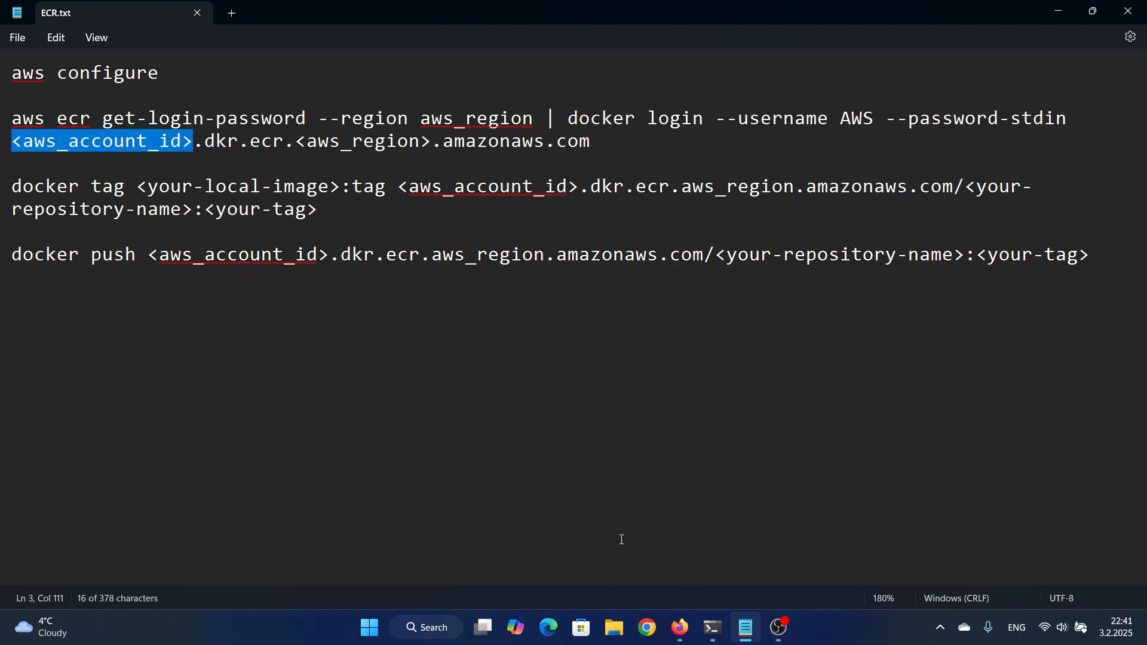
pyautogui.click(680, 627)
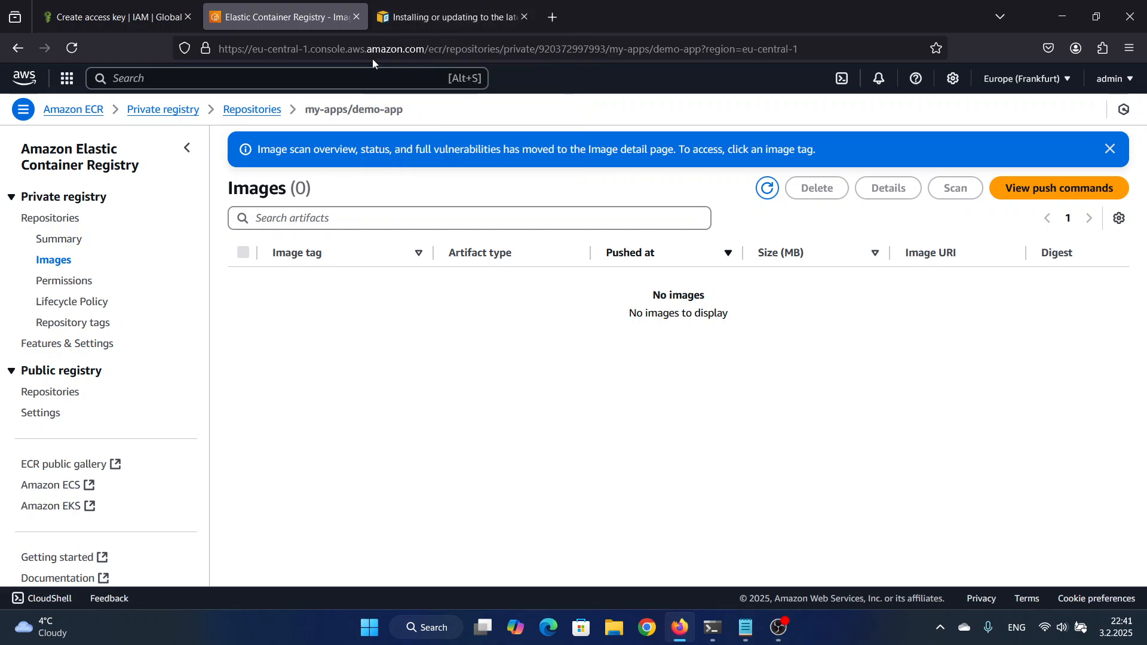
pyautogui.click(263, 113)
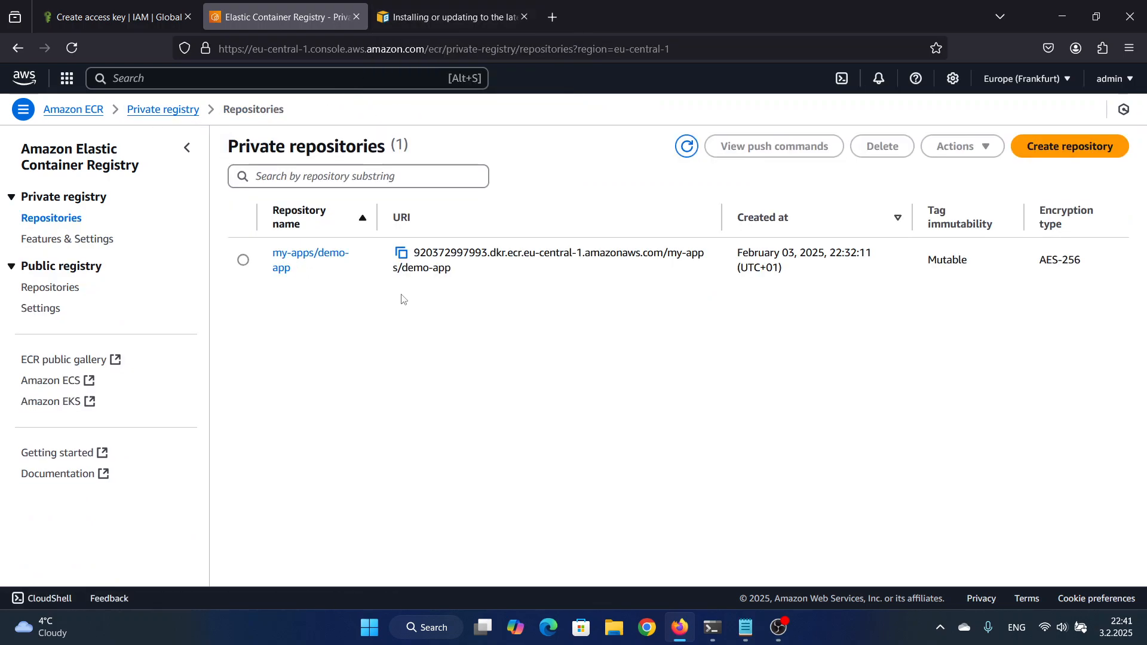
pyautogui.moveTo(413, 253); pyautogui.dragTo(487, 253)
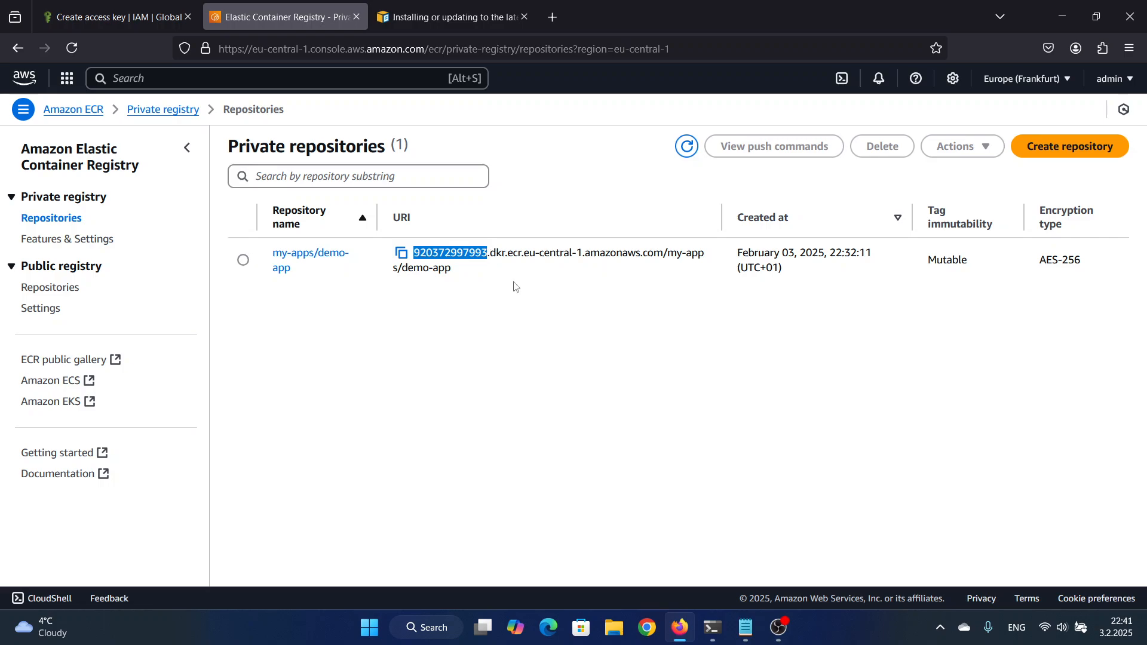
pyautogui.press('alt')
pyautogui.click(627, 303)
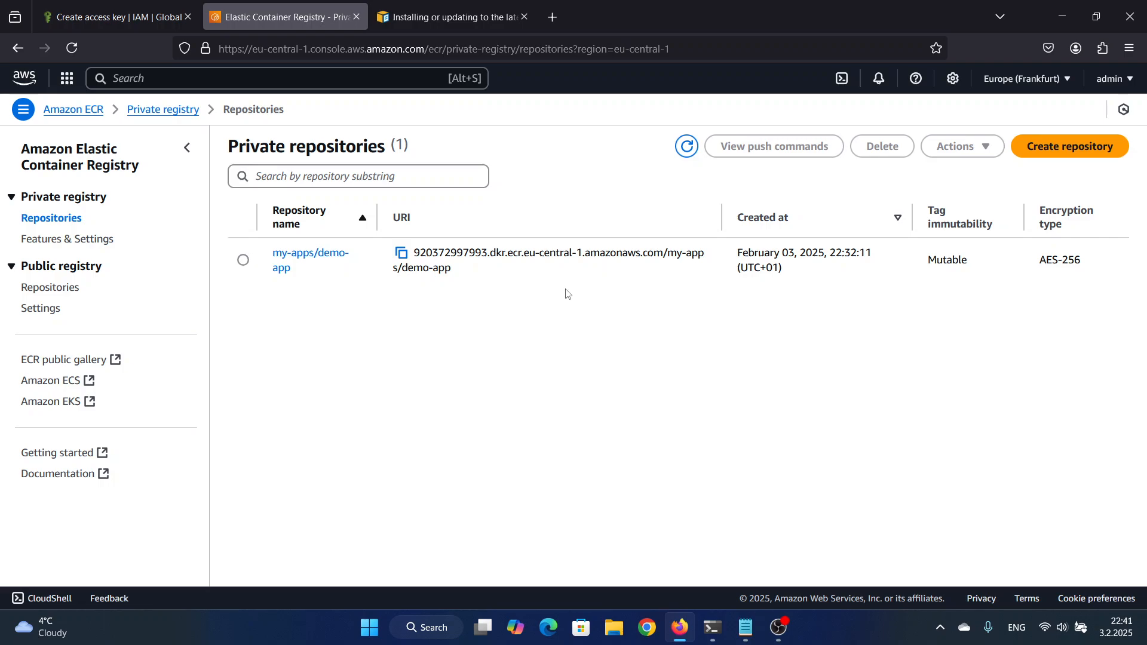
pyautogui.doubleClick(436, 252)
pyautogui.hotkey('ctrl', 'c')
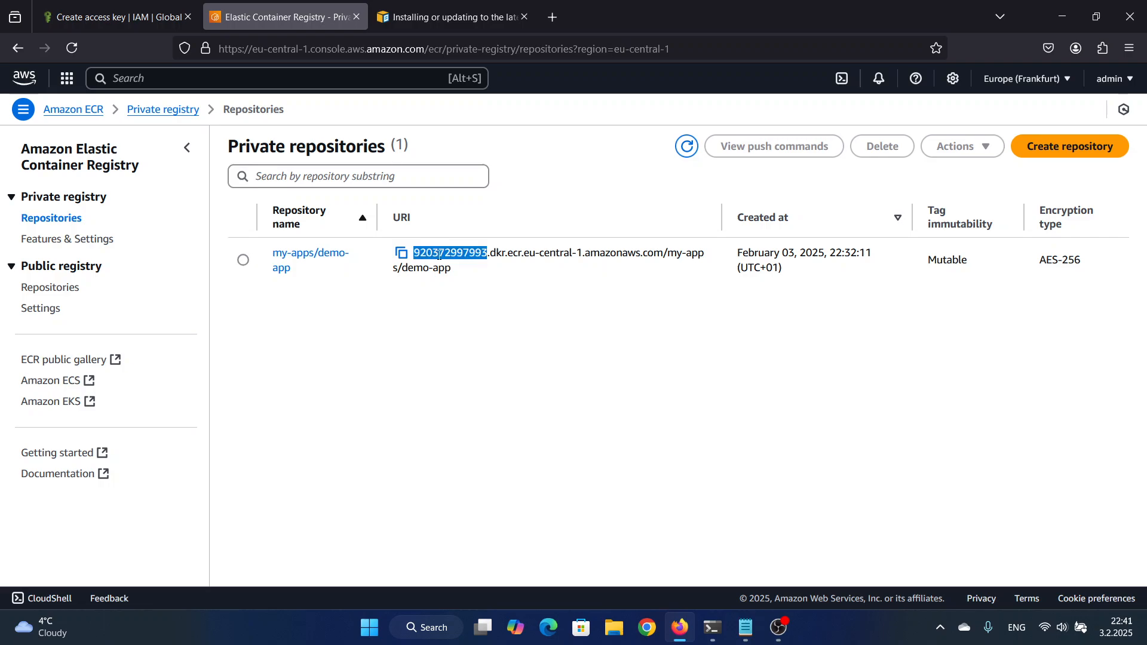
# Replace the <aws_account_id> placeholder of the login command in ECR.txt with the copied account ID.
pyautogui.click(749, 624)
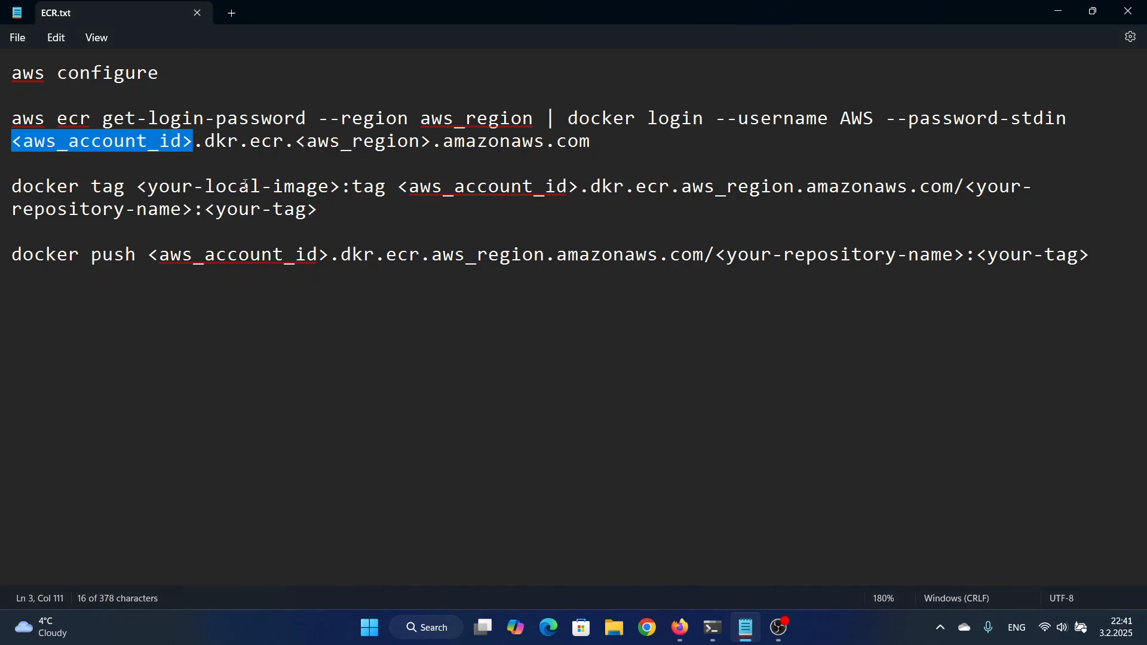
pyautogui.click(183, 143)
pyautogui.moveTo(183, 143); pyautogui.dragTo(31, 149)
pyautogui.click(159, 142)
pyautogui.moveTo(192, 141); pyautogui.dragTo(10, 143)
pyautogui.hotkey('ctrl', 'v')
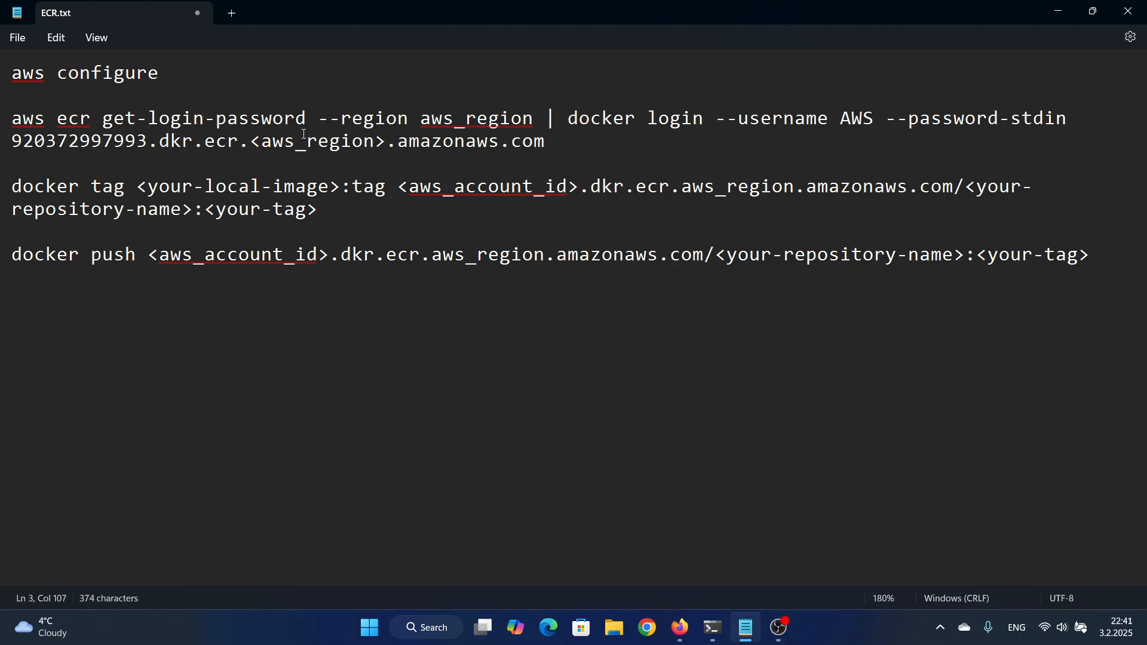
# Replace the <aws_region> placeholder in the login command's registry address with eu-central-1.
pyautogui.click(301, 141)
pyautogui.moveTo(388, 144); pyautogui.dragTo(254, 143)
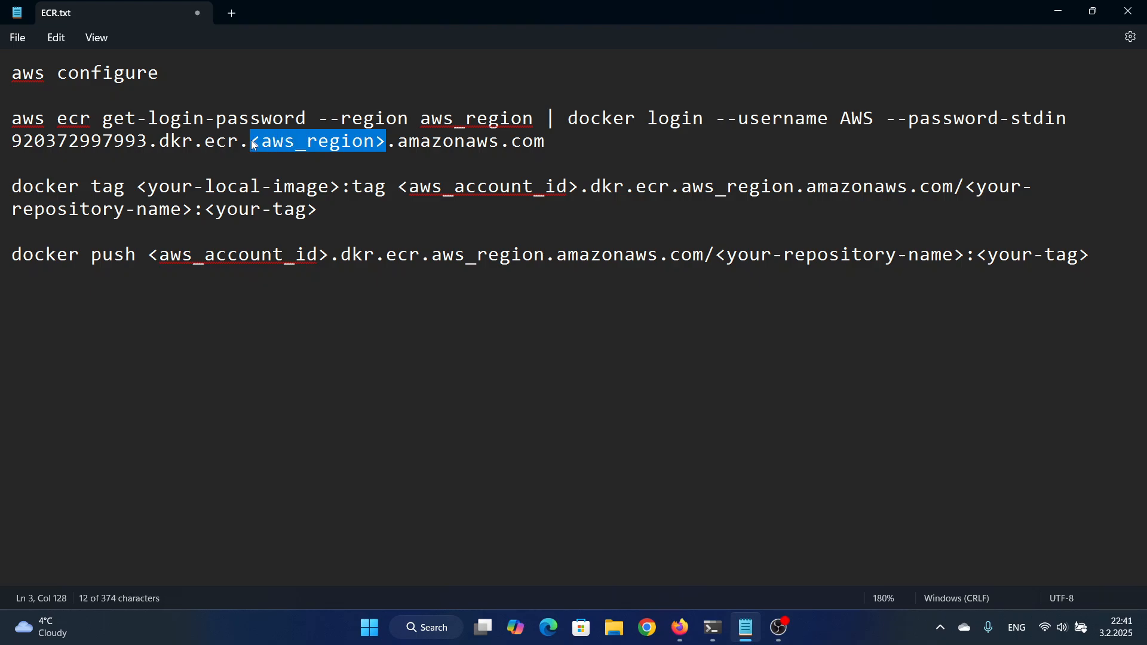
pyautogui.write('eu-central')
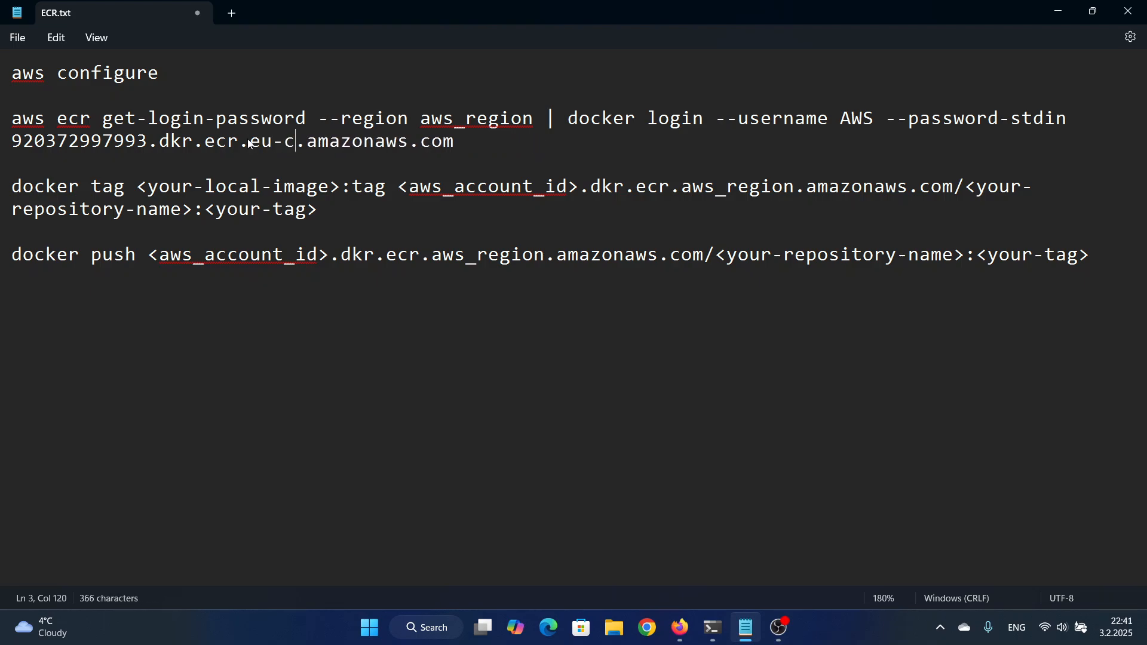
pyautogui.write('-1')
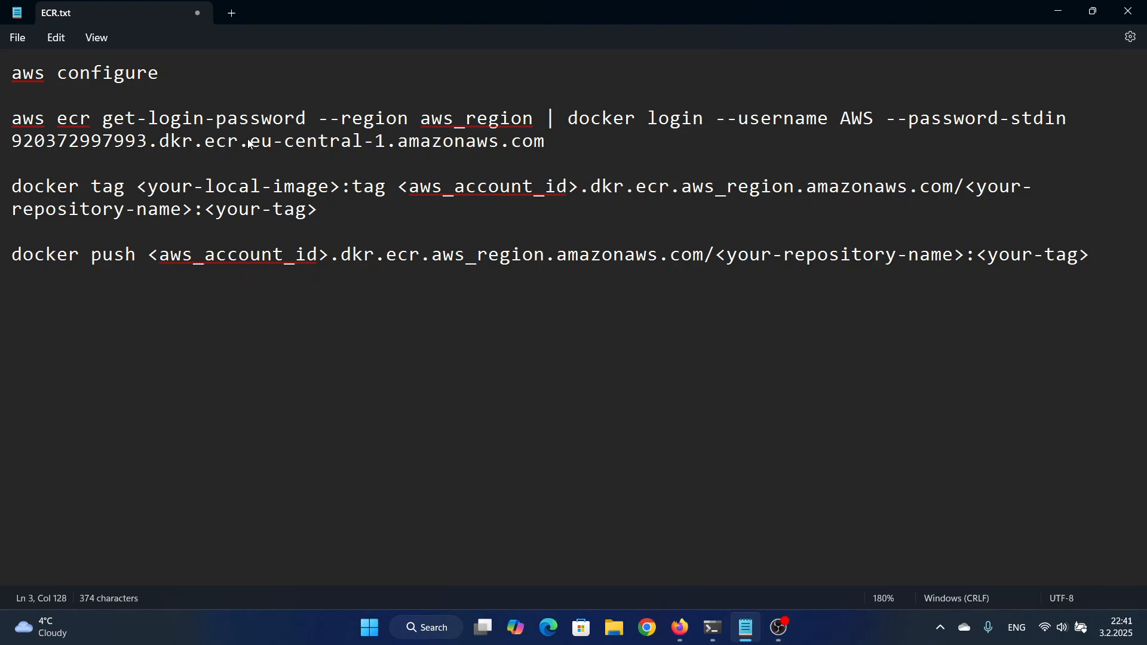
# Try to log Docker in to ECR by running the copied login command from ECR.txt in the terminal.
pyautogui.click(590, 133)
pyautogui.moveTo(552, 142); pyautogui.dragTo(3, 128)
pyautogui.hotkey('ctrl', 'c')
pyautogui.click(712, 627)
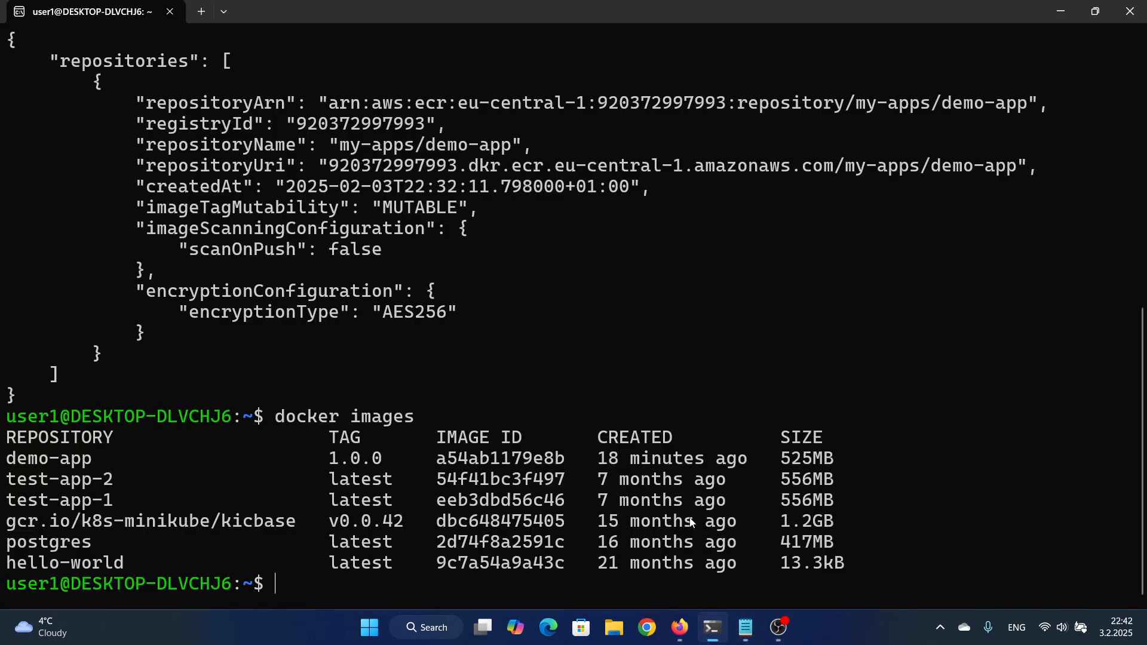
pyautogui.rightClick(714, 365)
pyautogui.press('Return')
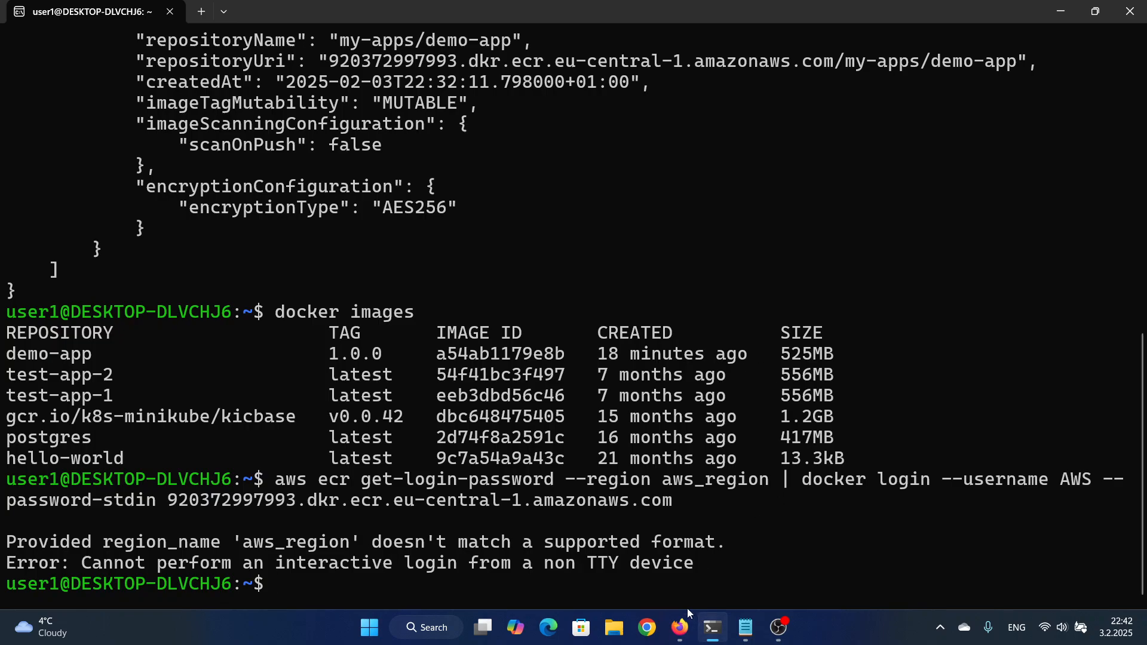
# Replace aws_region after --region in the login command in ECR.txt with eu-central-1.
pyautogui.click(741, 631)
pyautogui.click(651, 167)
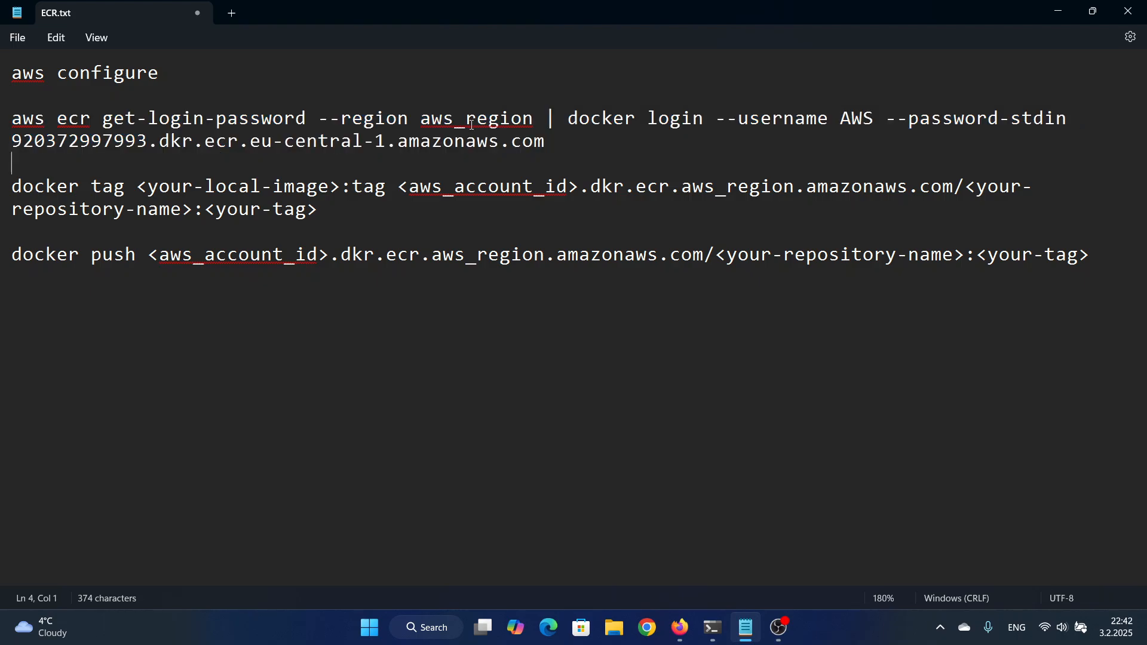
pyautogui.doubleClick(452, 124)
pyautogui.click(509, 120)
pyautogui.moveTo(533, 119); pyautogui.dragTo(419, 118)
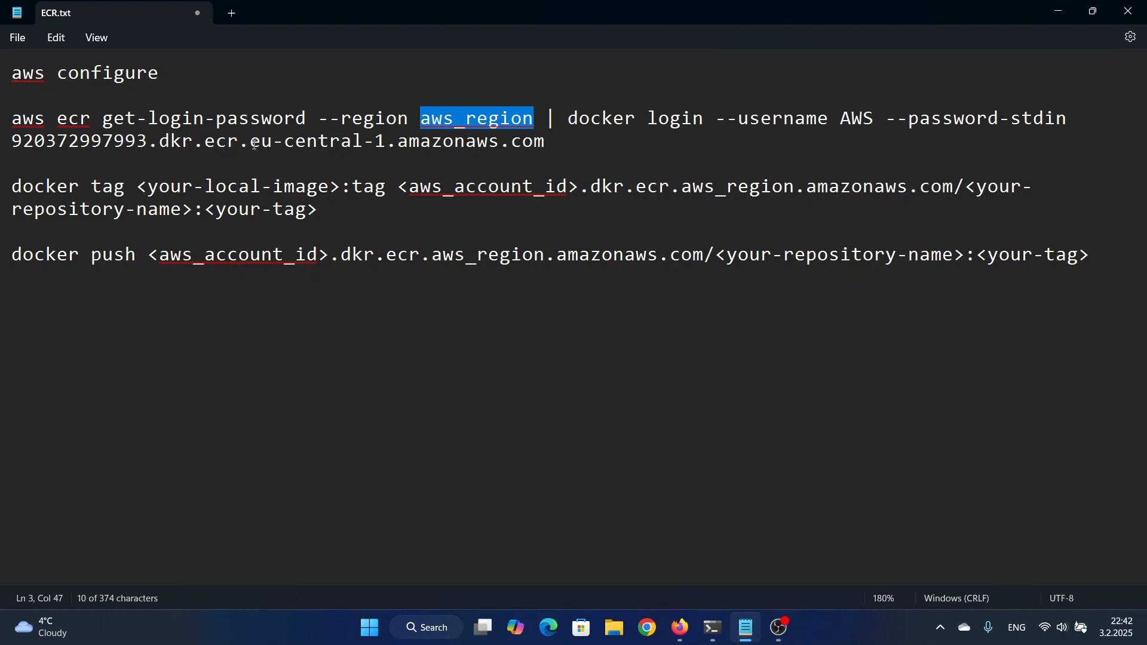
pyautogui.moveTo(254, 143); pyautogui.dragTo(3, 120)
pyautogui.hotkey('ctrl', 'v')
# Copy the corrected login command into the terminal and run it to log Docker in to ECR.
pyautogui.click(627, 153)
pyautogui.hotkey('ctrl', 'c')
pyautogui.hotkey('alt', 'Tab')
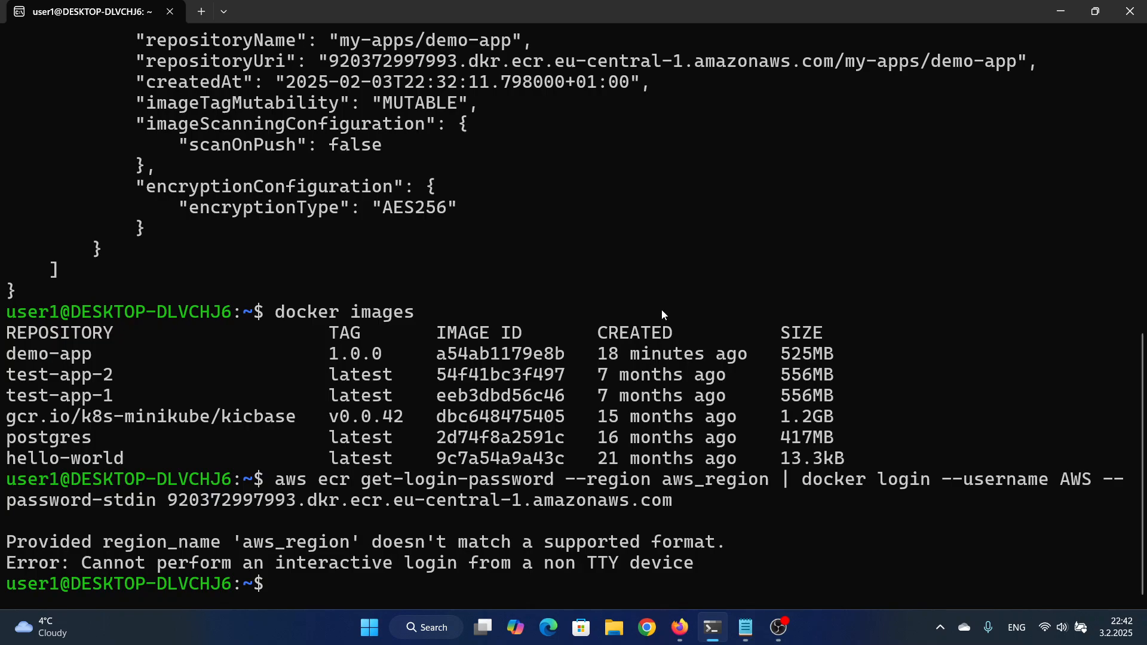
pyautogui.hotkey('ctrl', 'v')
pyautogui.press('Return')
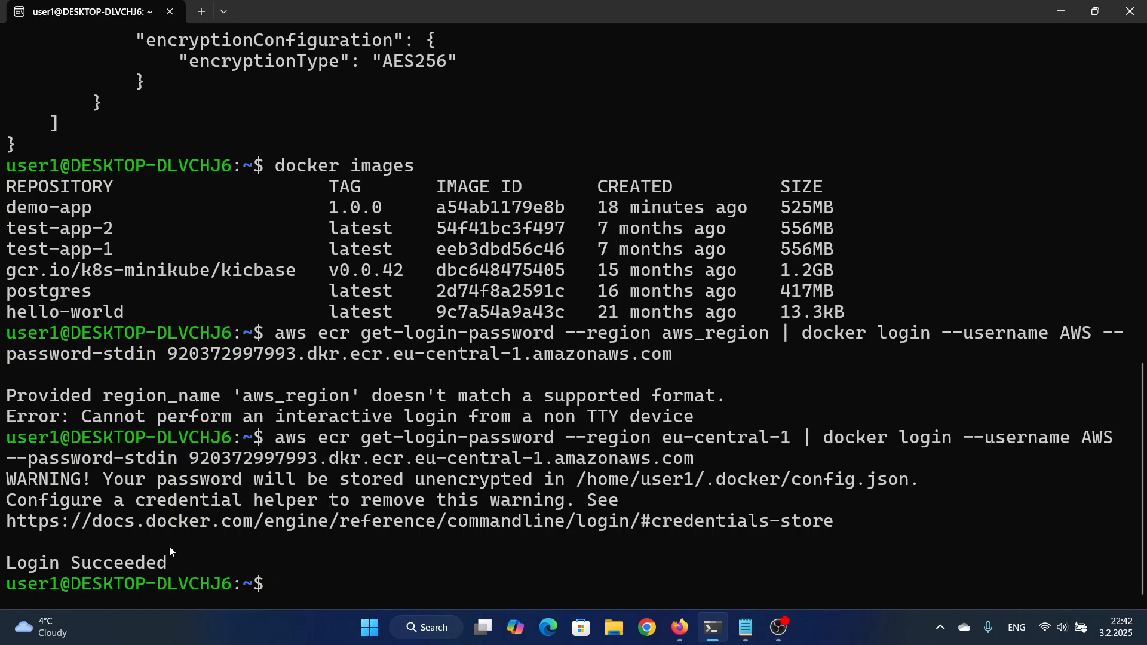
# Return to ECR.txt and examine the docker tag command's local image, tag, registry address and repository name placeholders.
pyautogui.hotkey('alt', 'Tab')
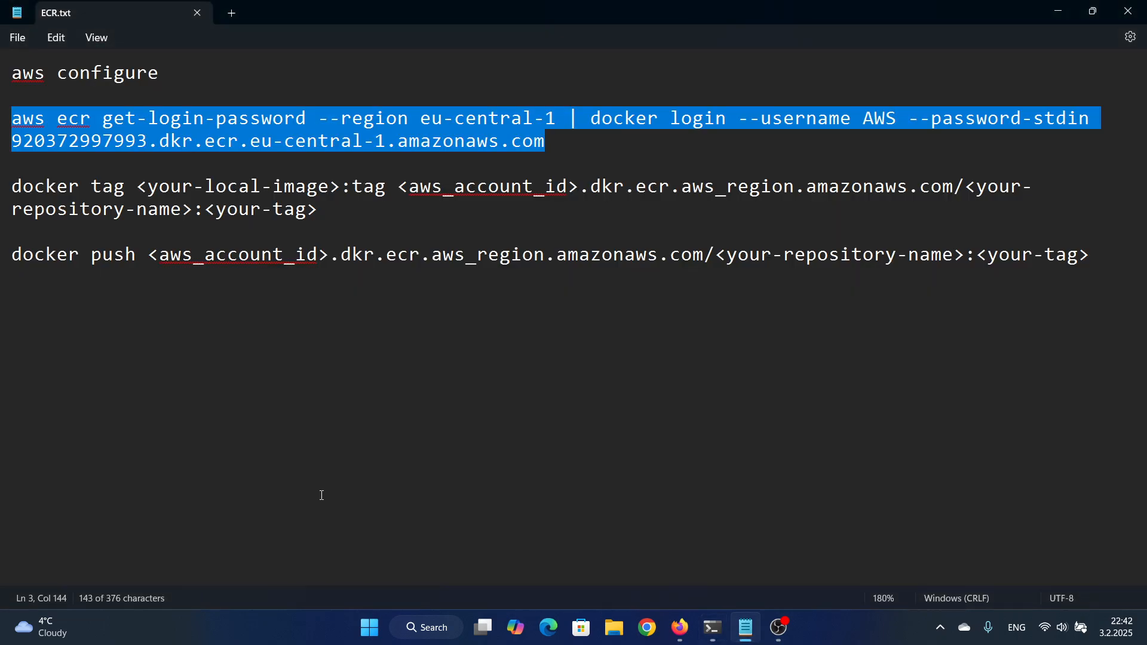
pyautogui.click(488, 186)
pyautogui.click(136, 175)
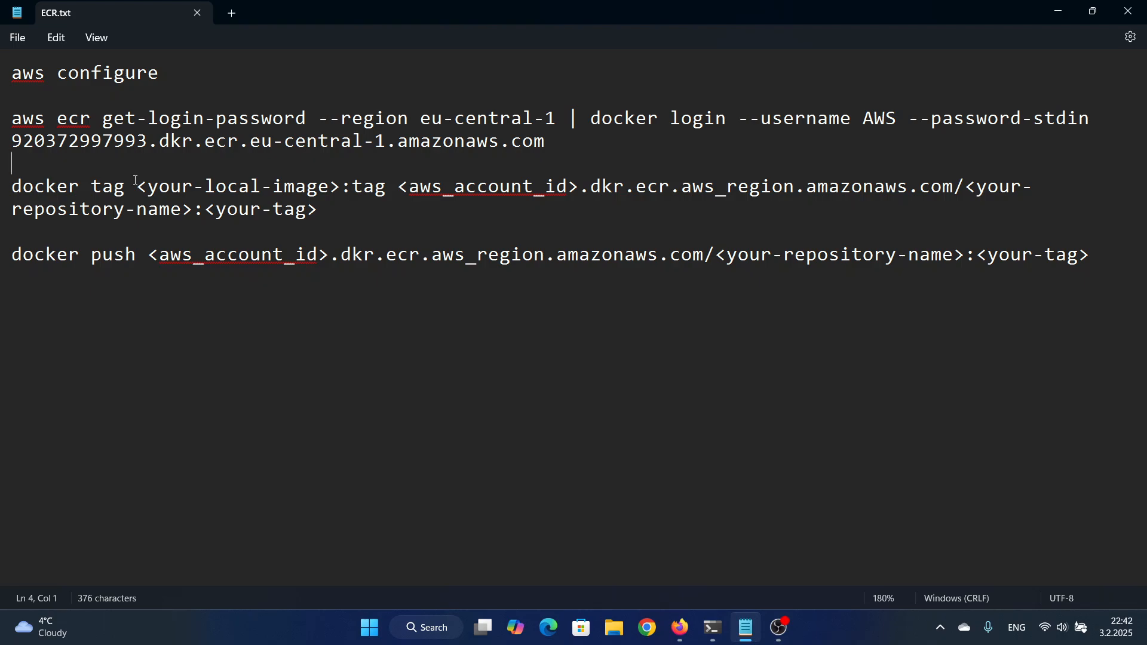
pyautogui.doubleClick(388, 187)
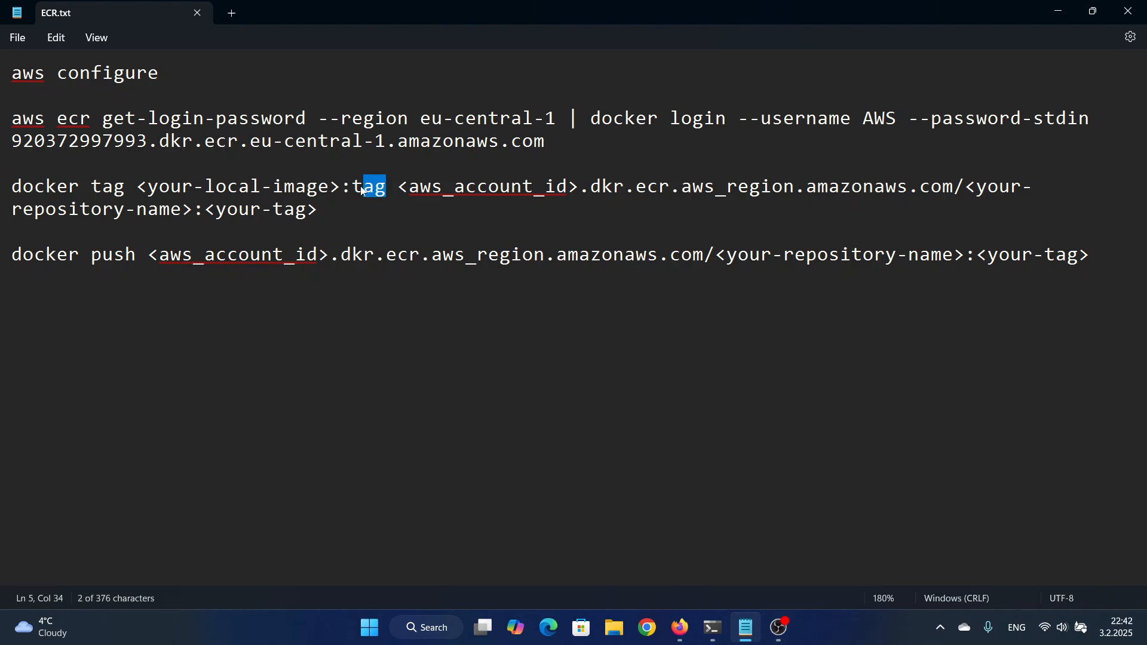
pyautogui.click(361, 160)
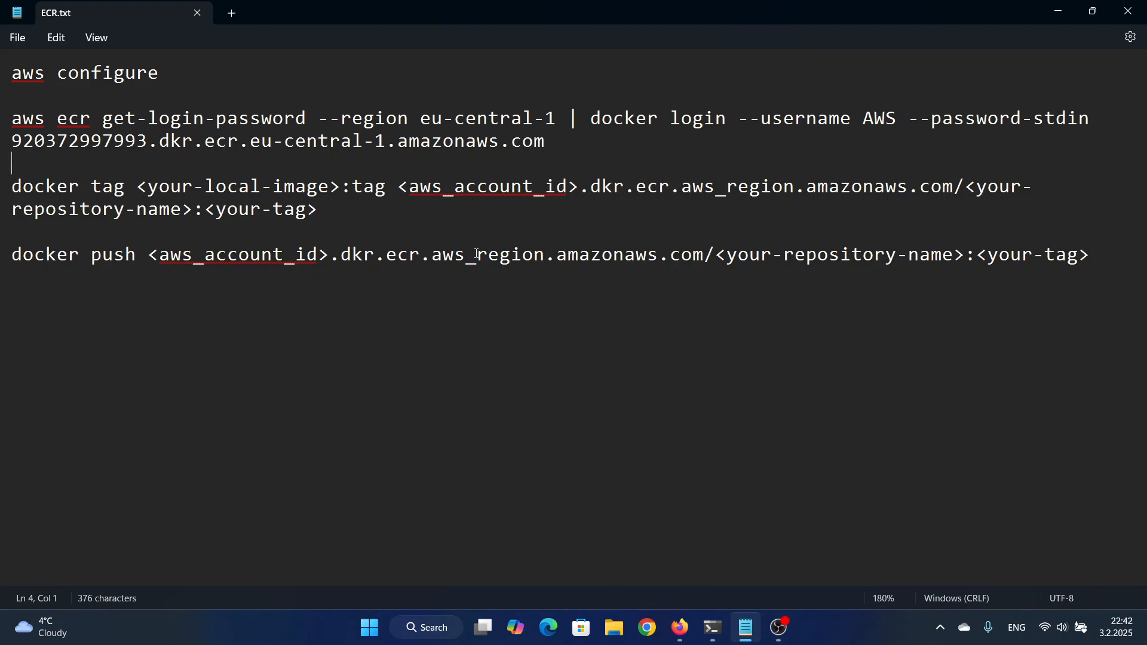
pyautogui.moveTo(597, 188); pyautogui.dragTo(898, 191)
pyautogui.click(977, 188)
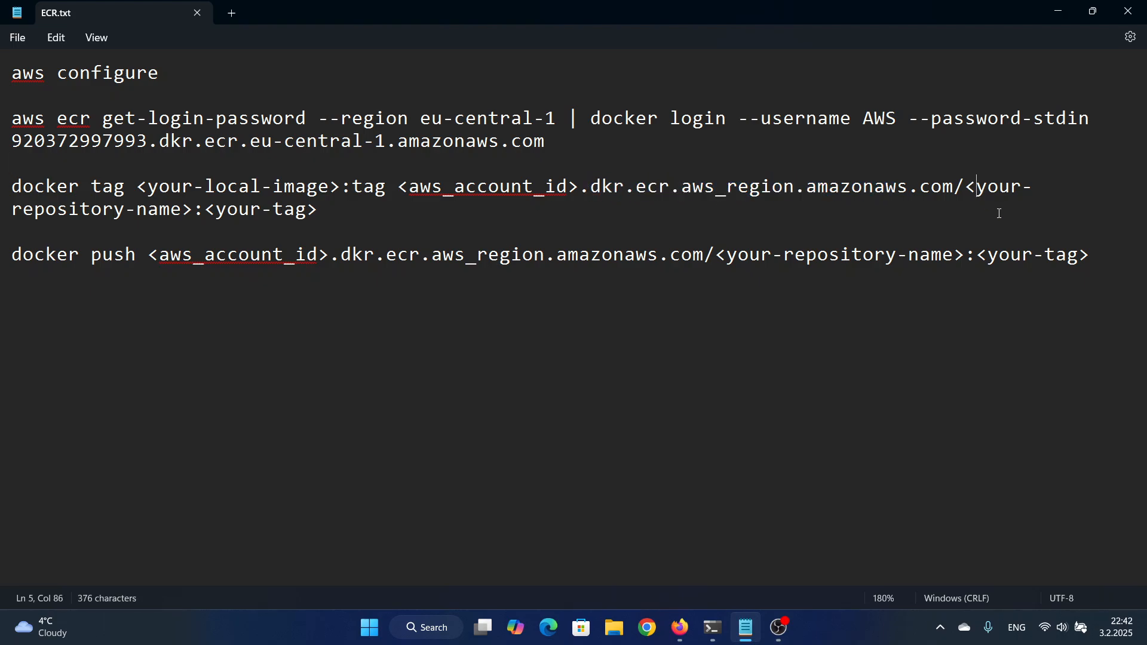
pyautogui.click(333, 167)
# Check the demo-app image name in the terminal's image list and return to the docker tag command in ECR.txt.
pyautogui.click(712, 627)
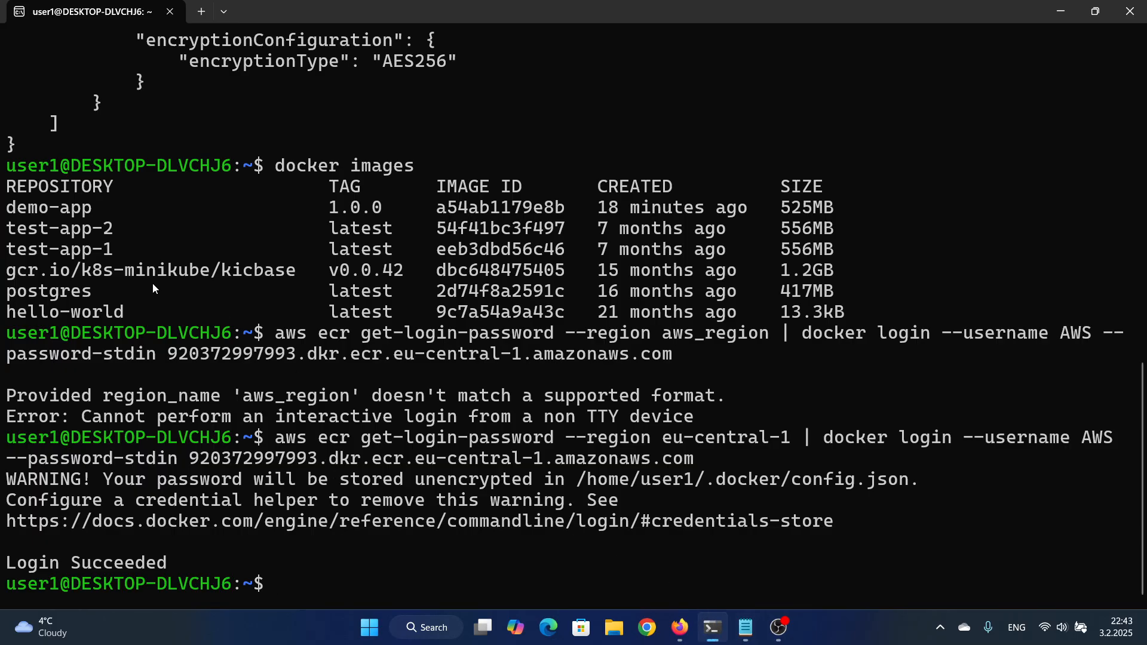
pyautogui.moveTo(92, 209); pyautogui.dragTo(4, 209)
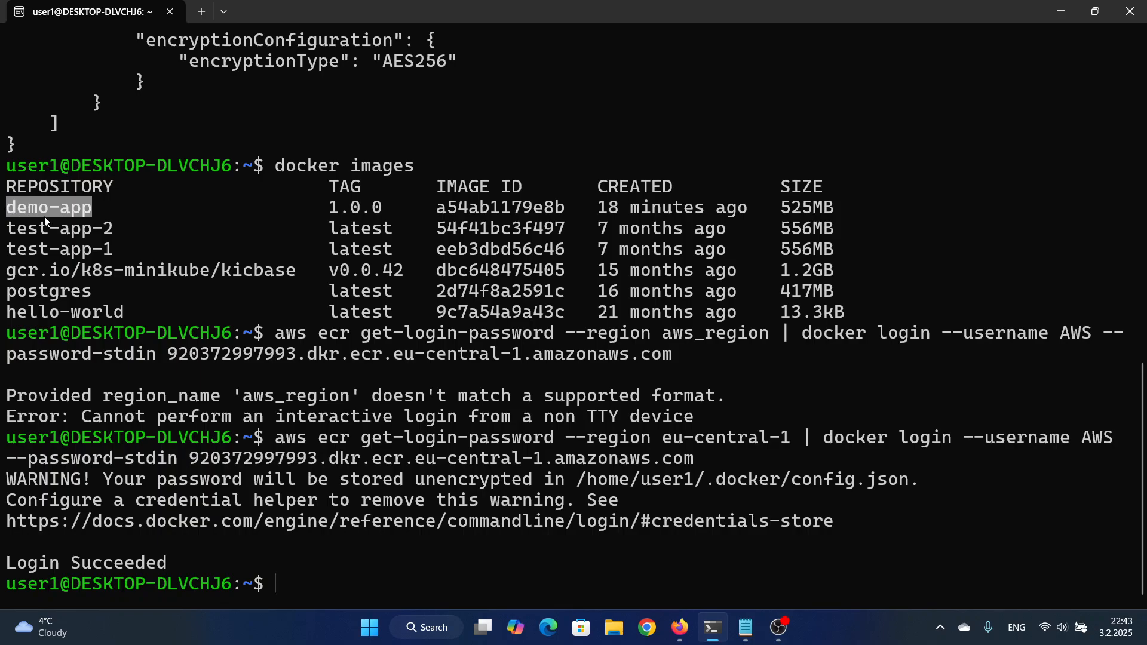
pyautogui.click(143, 235)
pyautogui.hotkey('alt', 'Tab')
pyautogui.click(325, 212)
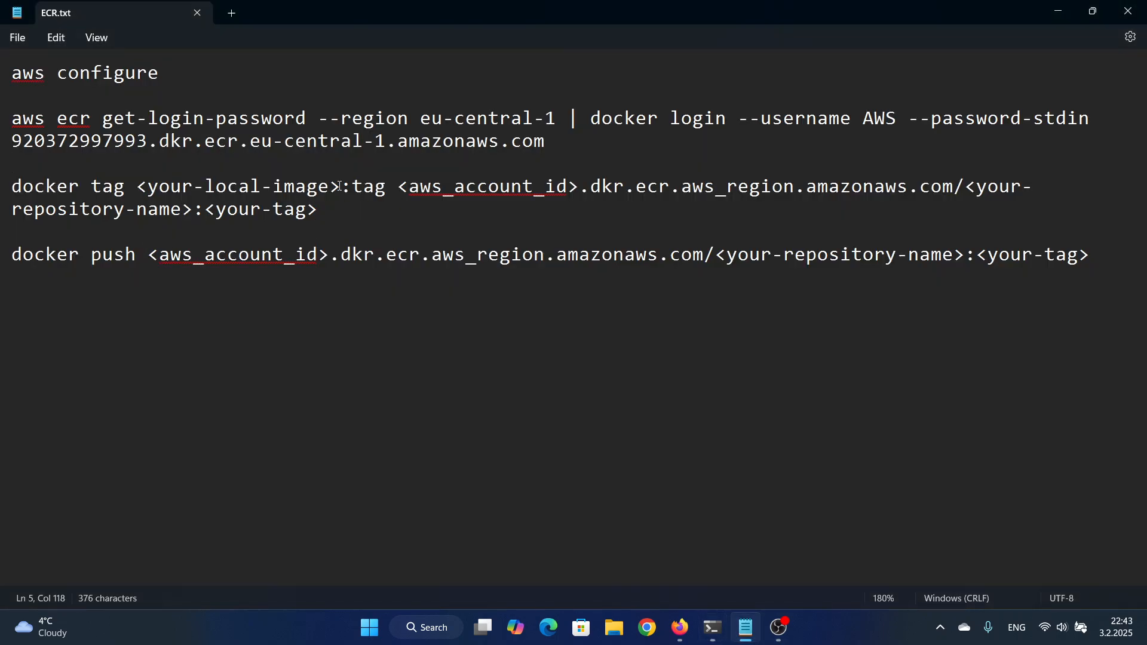
# Replace the <your-local-image> placeholder in the docker tag command with demo-app and save ECR.txt.
pyautogui.moveTo(343, 186); pyautogui.dragTo(135, 186)
pyautogui.hotkey('ctrl', 'v')
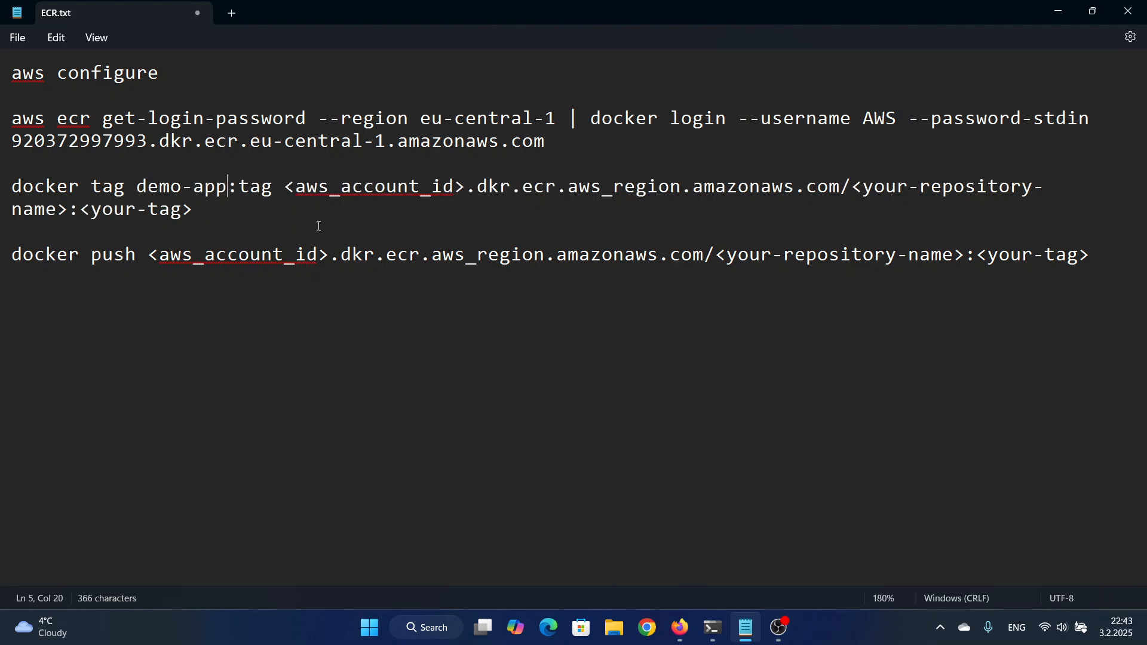
pyautogui.hotkey('ctrl', 's')
# Copy demo-app's tag 1.0.0 from the terminal's image list and put it in place of the source image's tag placeholder in ECR.txt.
pyautogui.doubleClick(248, 193)
pyautogui.hotkey('alt', 'Tab')
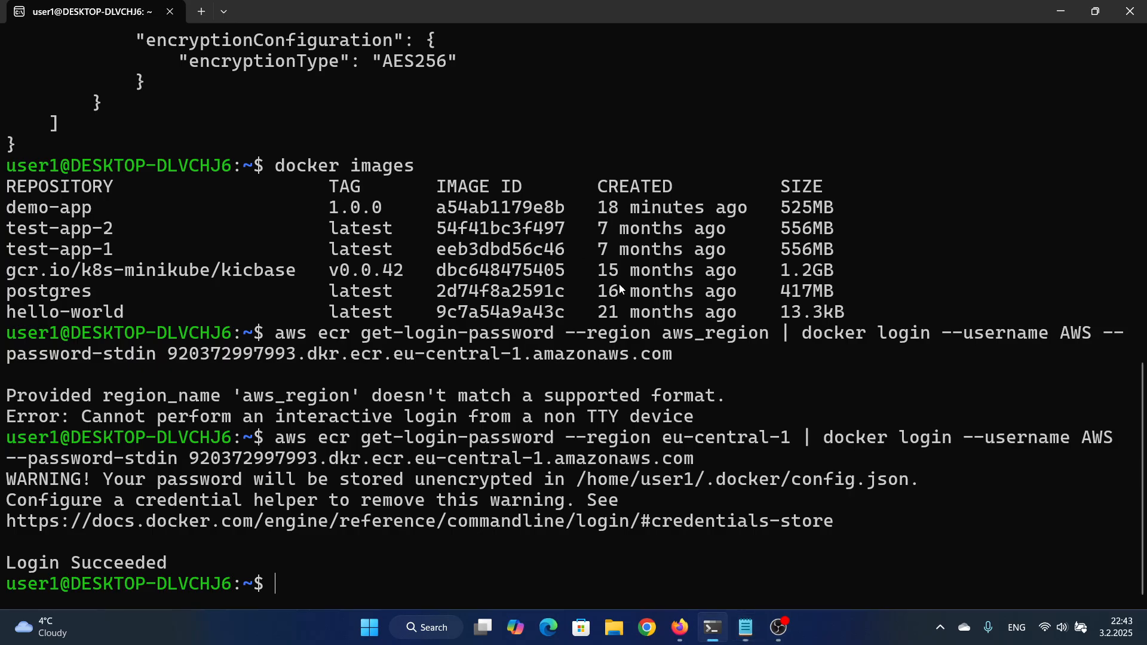
pyautogui.moveTo(382, 209); pyautogui.dragTo(329, 209)
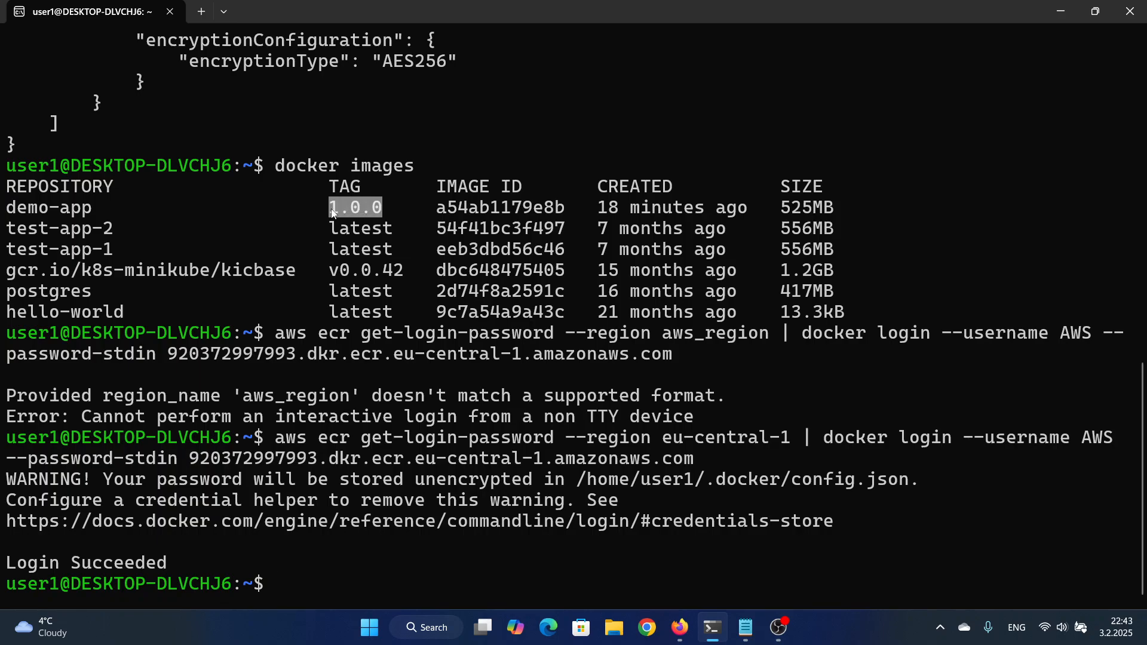
pyautogui.hotkey('ctrl', 'c')
pyautogui.hotkey('alt', 'Tab')
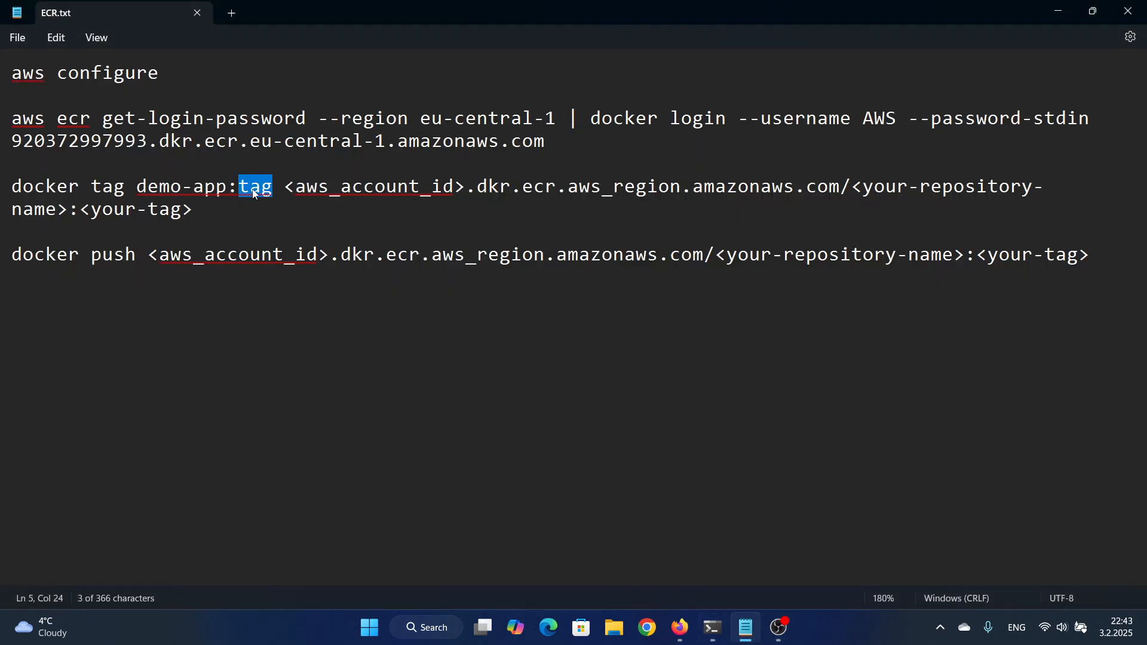
pyautogui.hotkey('ctrl', 'v')
pyautogui.click(334, 218)
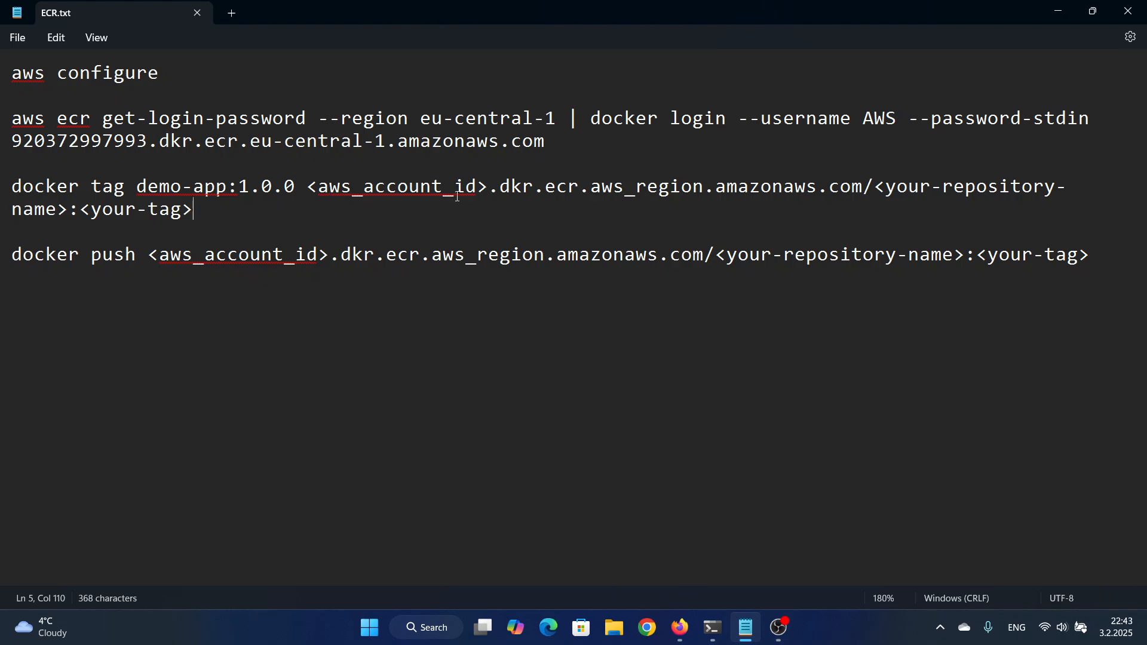
# In the docker tag command, replace the account placeholder with the login command's AWS account ID and aws_region with eu-central-1.
pyautogui.doubleClick(86, 137)
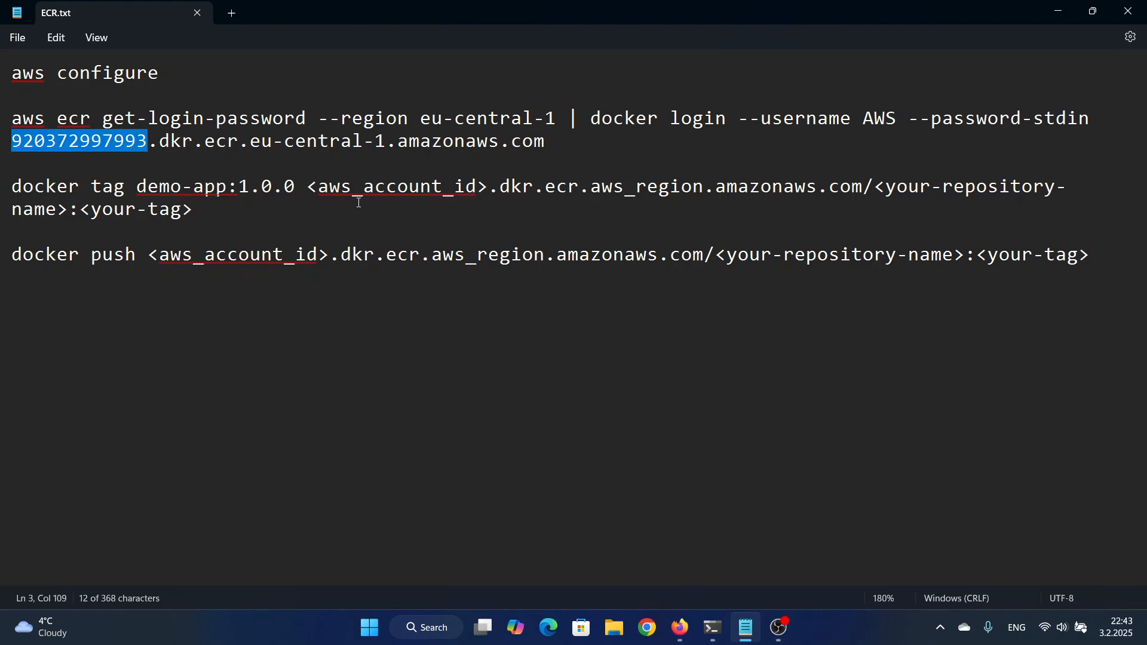
pyautogui.moveTo(489, 188); pyautogui.dragTo(307, 190)
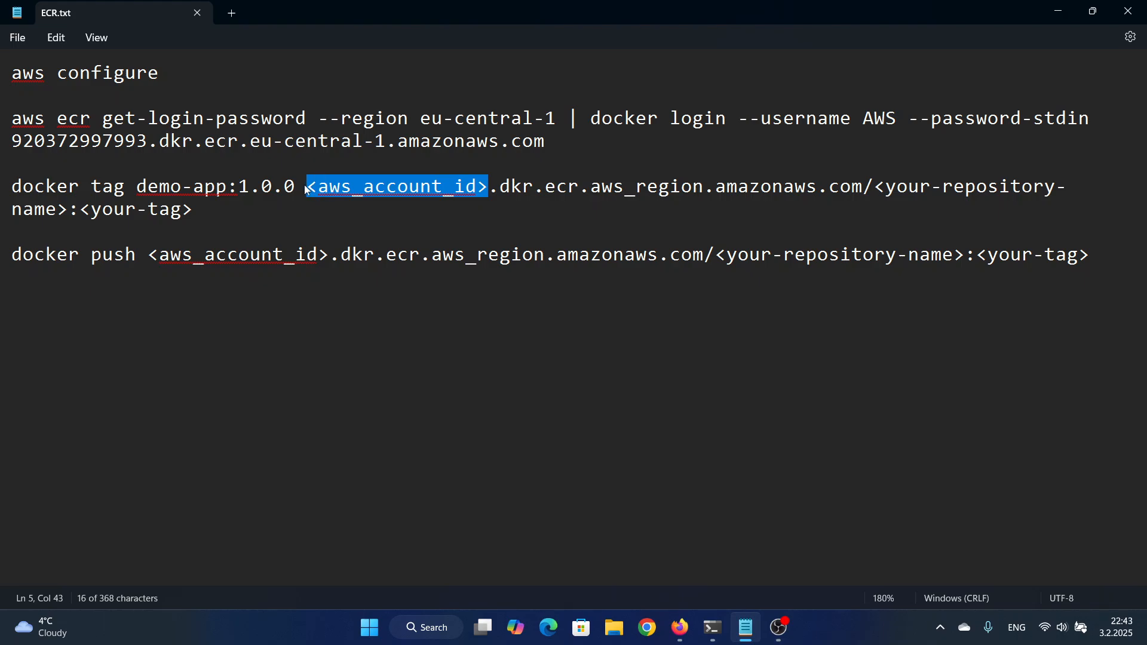
pyautogui.hotkey('ctrl', 'v')
pyautogui.click(577, 194)
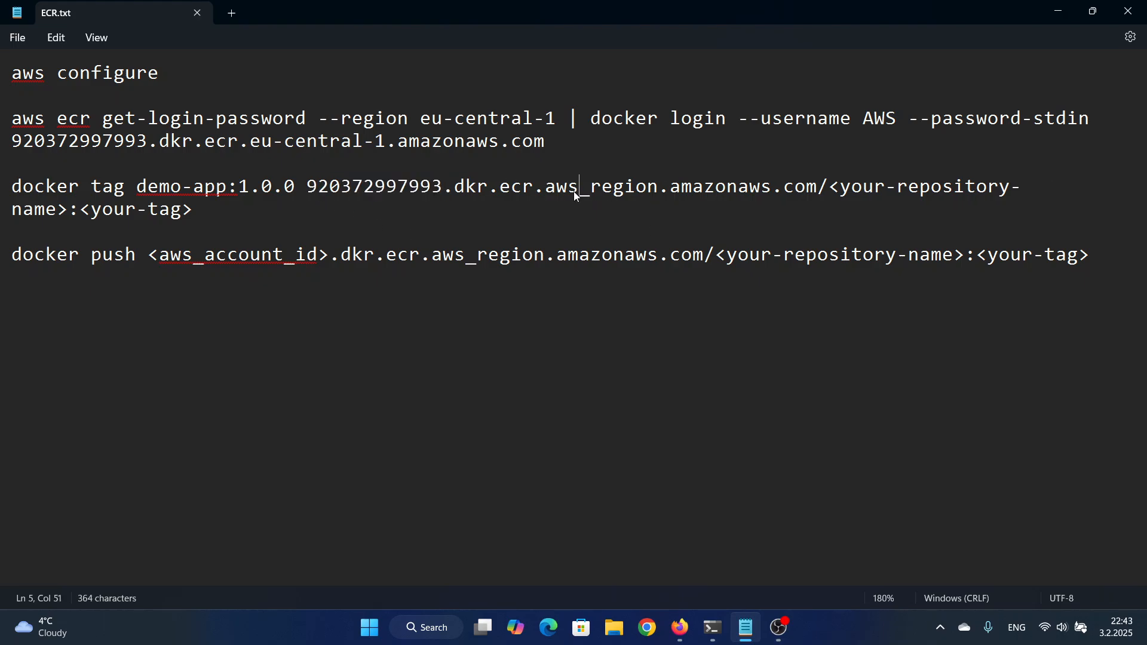
pyautogui.moveTo(249, 144); pyautogui.dragTo(388, 146)
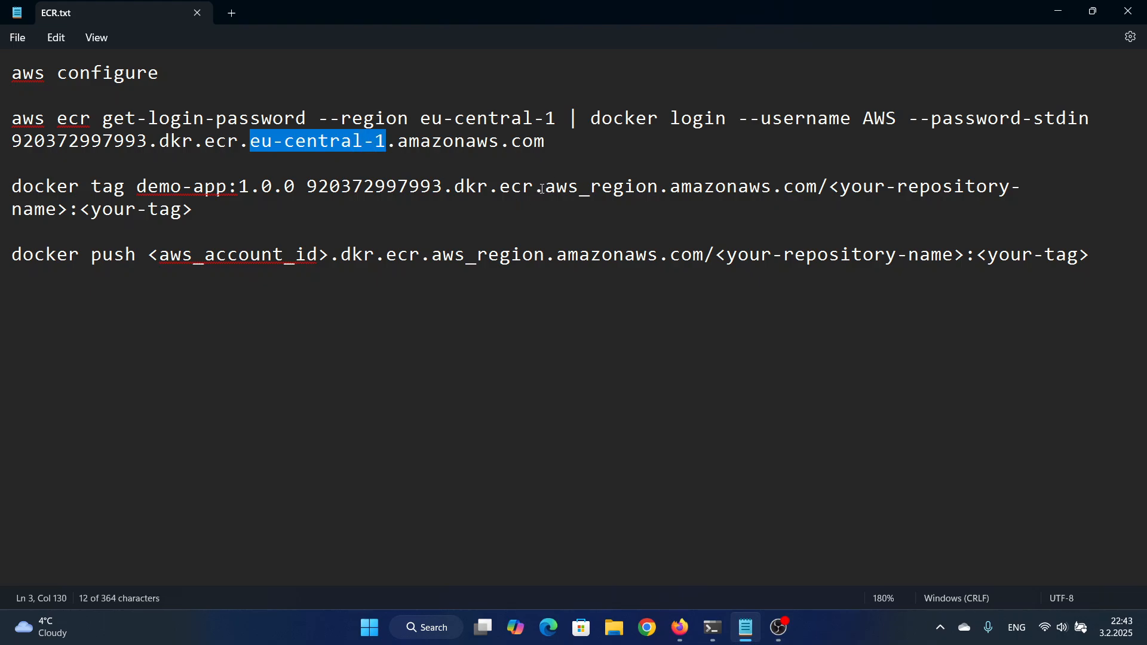
pyautogui.moveTo(542, 188); pyautogui.dragTo(659, 190)
pyautogui.hotkey('ctrl', 'v')
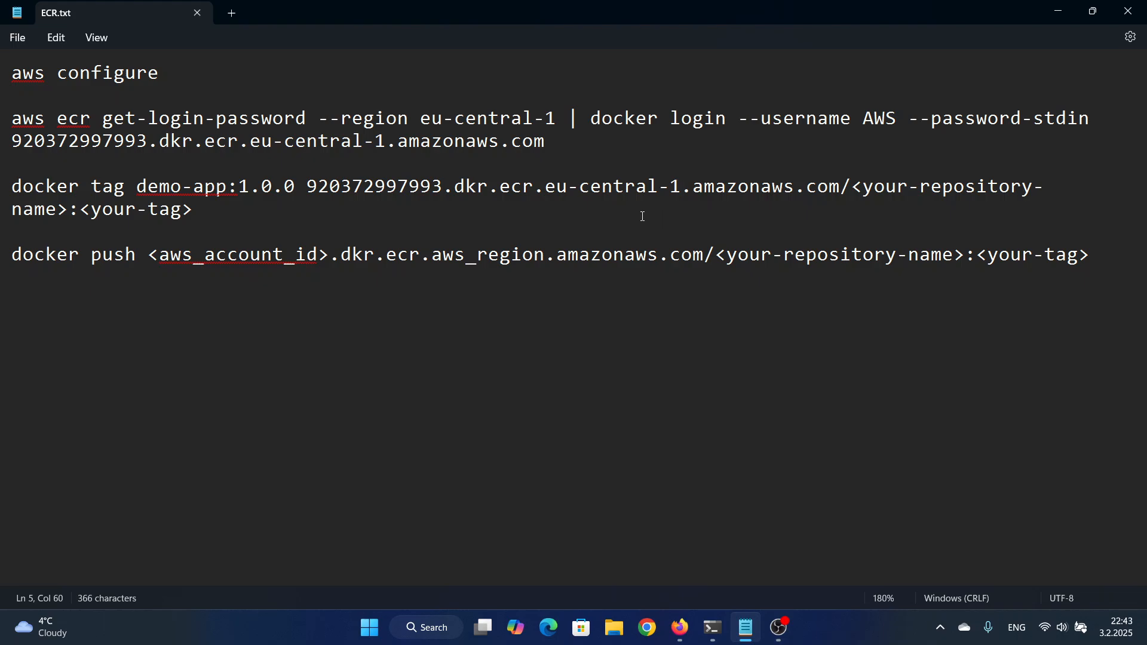
pyautogui.click(621, 208)
# Switch to Firefox and look through the open ECR, AWS CLI guide and IAM pages, ending at the IAM dashboard.
pyautogui.click(680, 628)
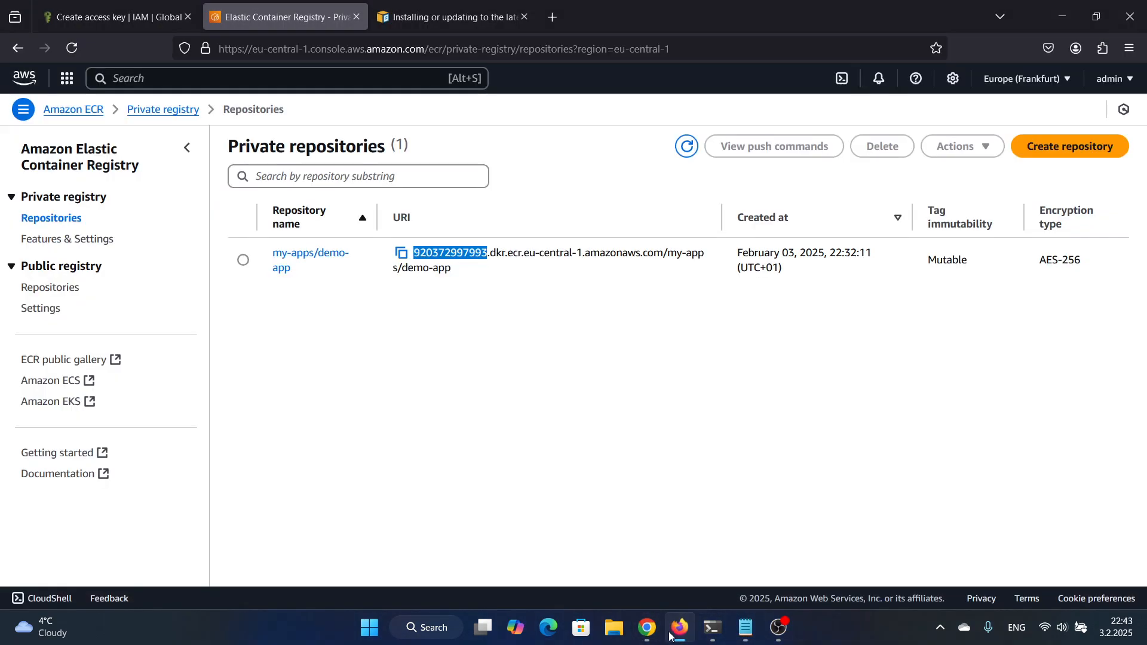
pyautogui.moveTo(649, 638)
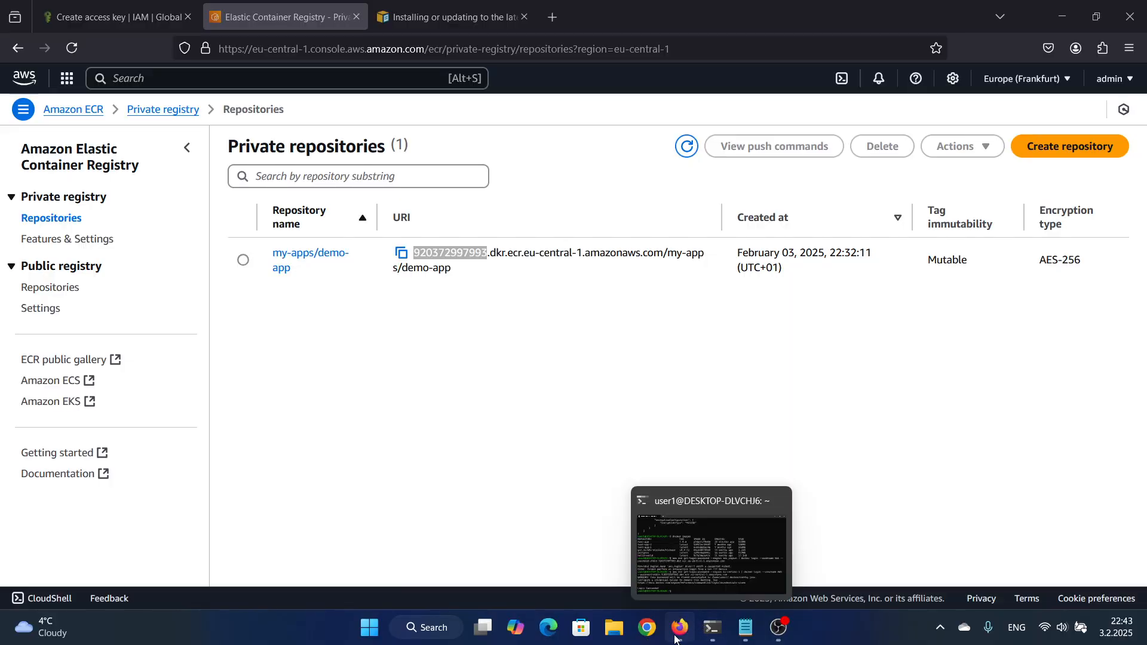
pyautogui.click(675, 638)
pyautogui.click(629, 499)
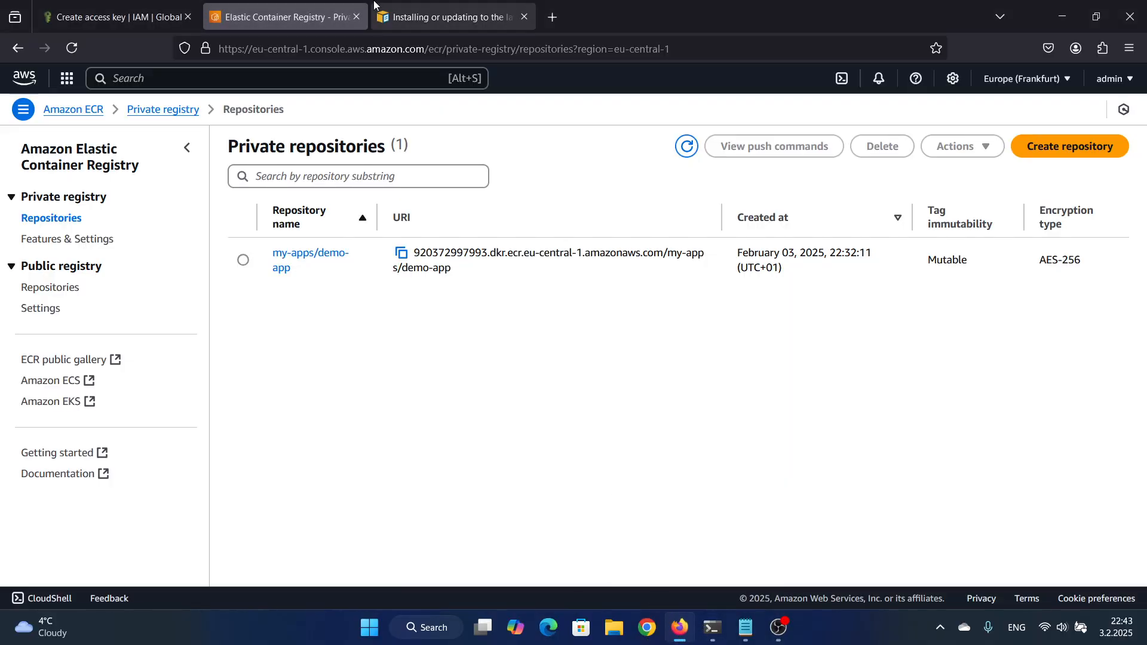
pyautogui.click(449, 17)
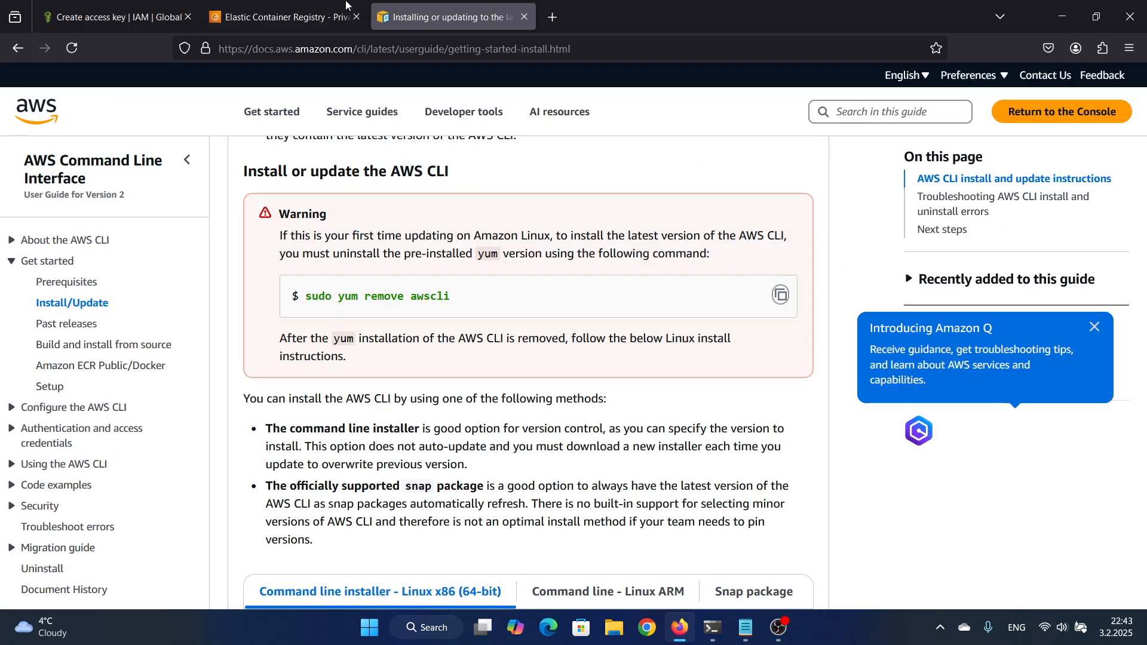
pyautogui.click(319, 12)
pyautogui.click(113, 16)
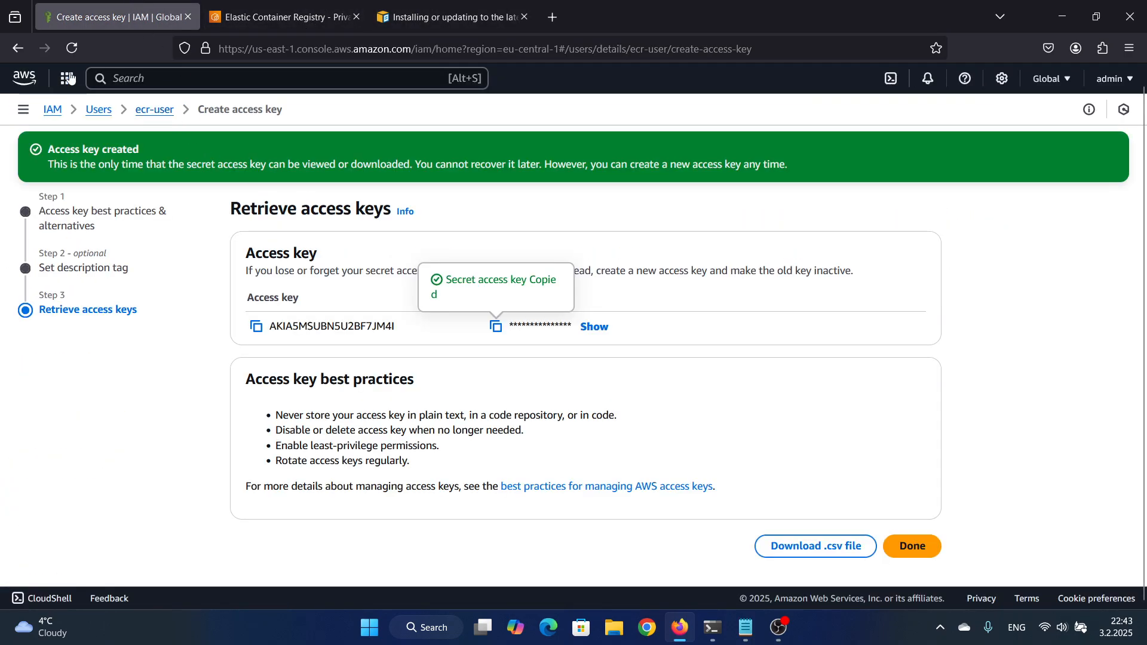
pyautogui.click(101, 110)
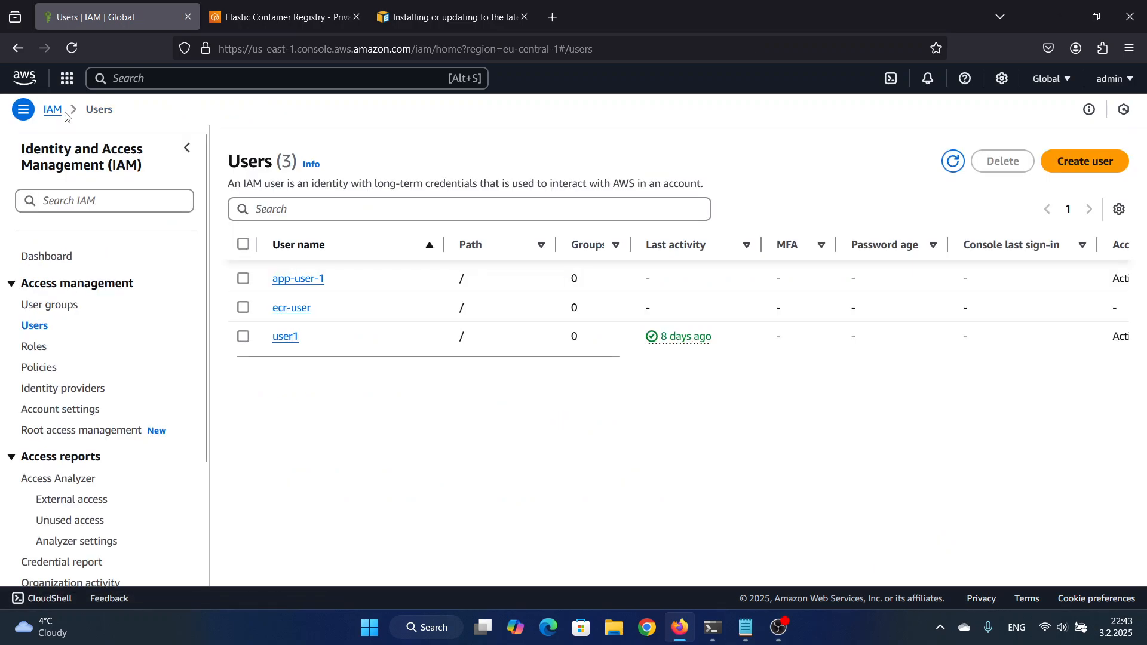
pyautogui.click(52, 110)
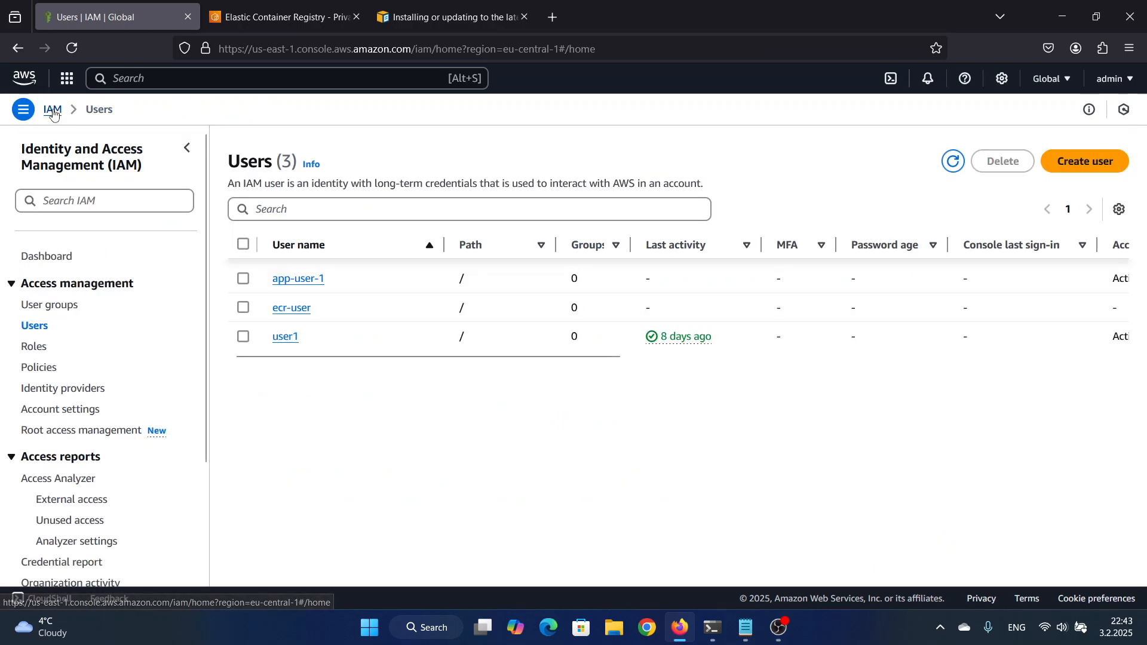
# Search AWS for ecr, open Elastic Container Registry and copy the URI of the my-apps/demo-app repository.
pyautogui.click(190, 77)
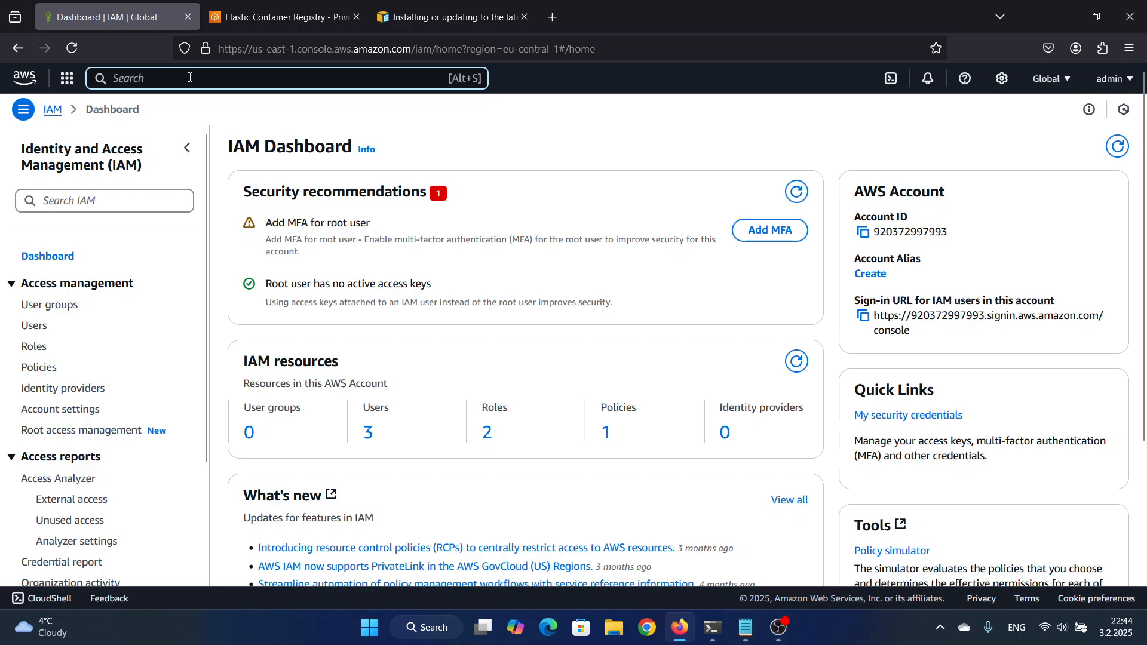
pyautogui.write('ecr')
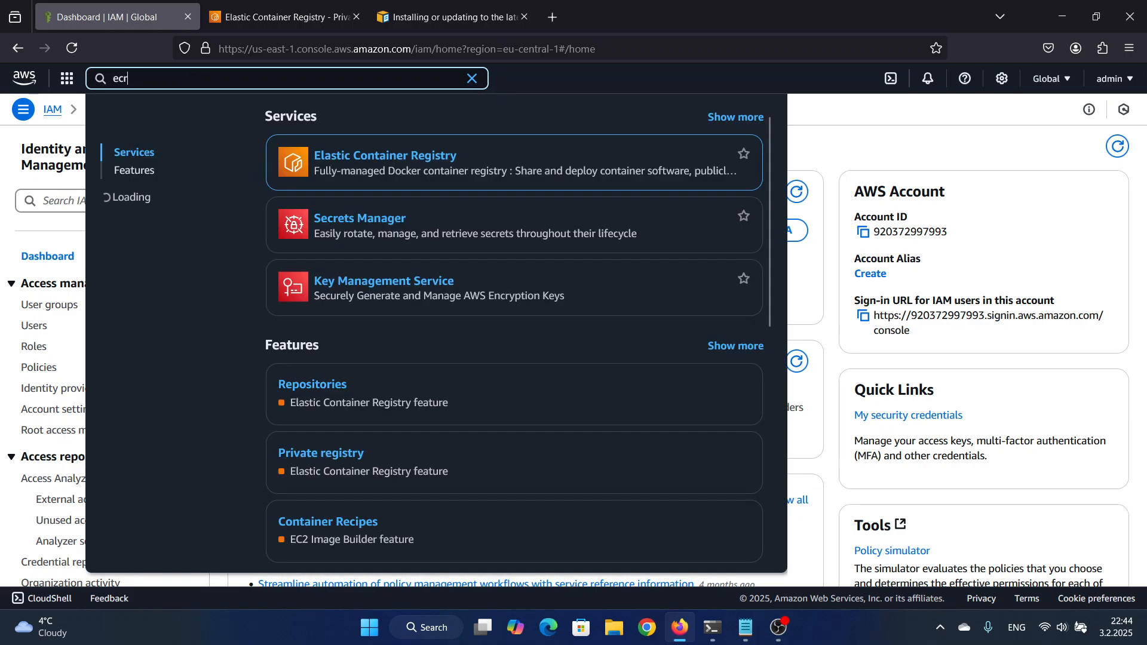
pyautogui.click(456, 188)
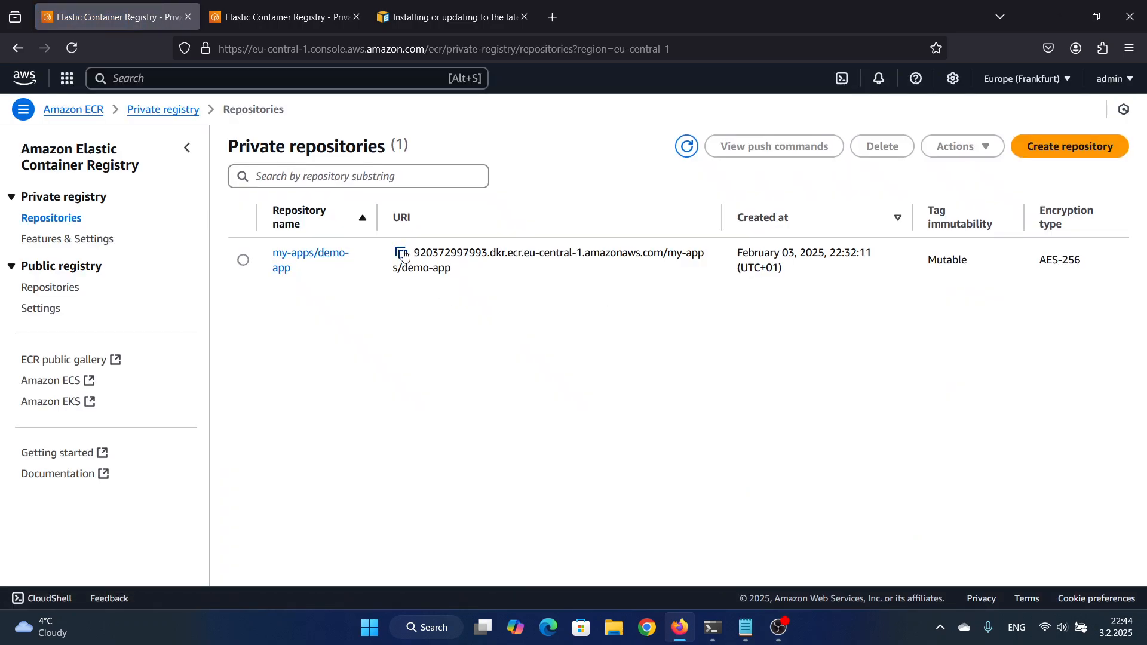
pyautogui.click(402, 253)
# Back in ECR.txt, replace the docker tag command's whole target address with the copied repository URI, append :1.0.0 and save.
pyautogui.hotkey('alt', 'Tab')
pyautogui.press('Up')
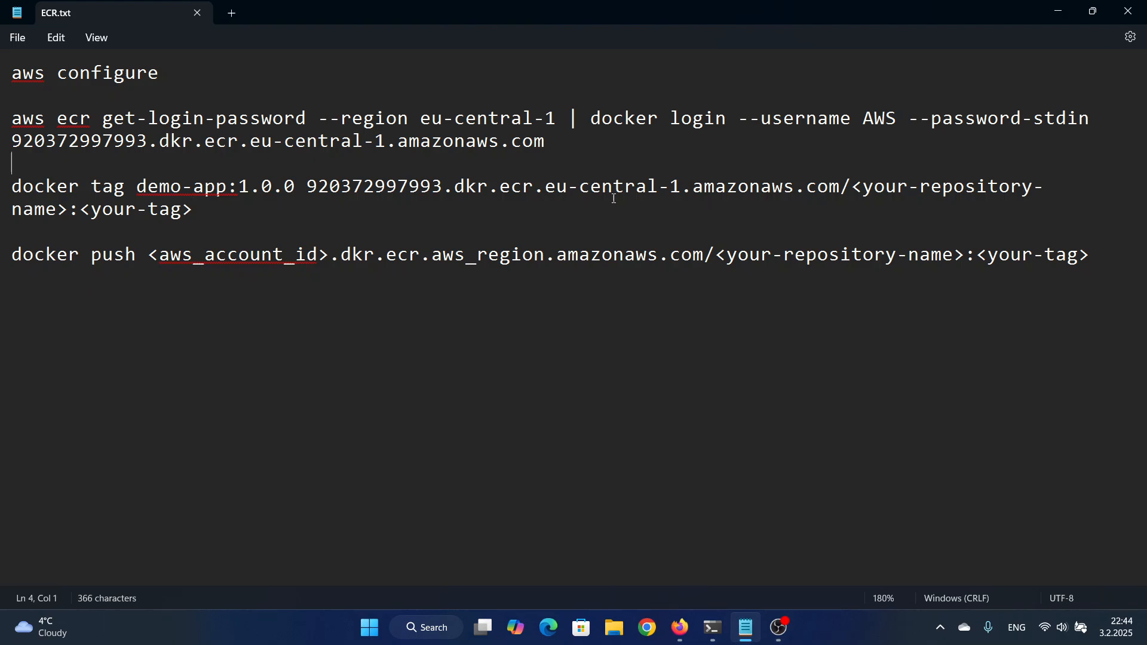
pyautogui.moveTo(216, 212); pyautogui.dragTo(309, 192)
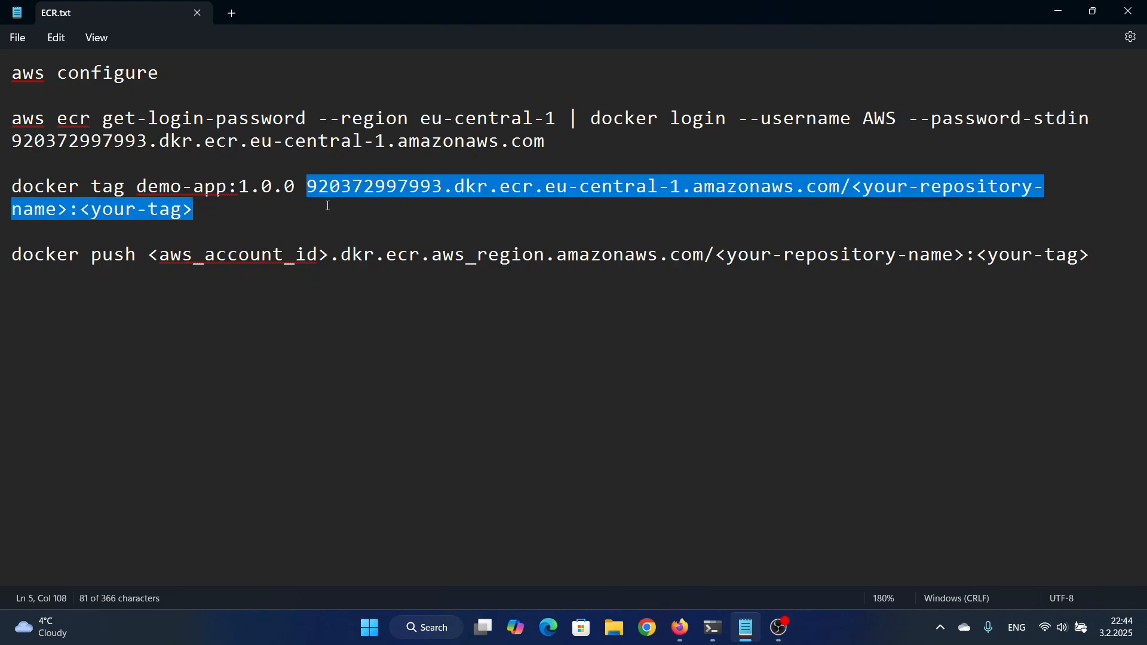
pyautogui.hotkey('ctrl', 'v')
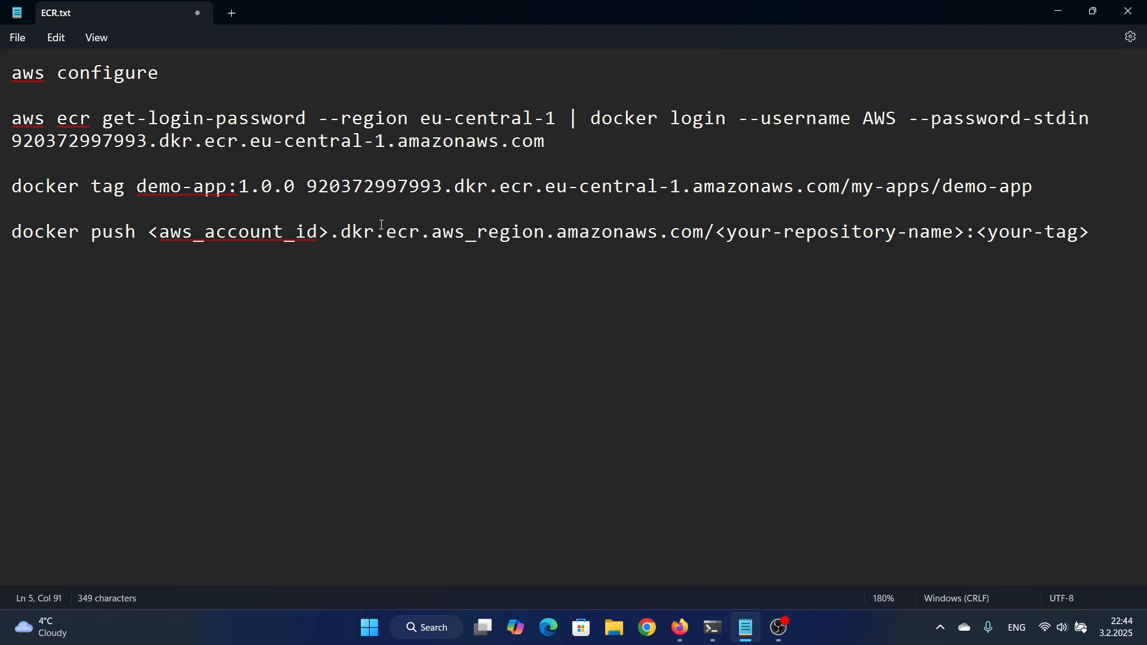
pyautogui.click(785, 153)
pyautogui.hotkey('ctrl', 's')
pyautogui.click(1098, 188)
pyautogui.write(':1.0.0')
pyautogui.hotkey('ctrl', 's')
# Copy the completed docker tag command into the terminal and run it on demo-app:1.0.0.
pyautogui.moveTo(1108, 187); pyautogui.dragTo(9, 187)
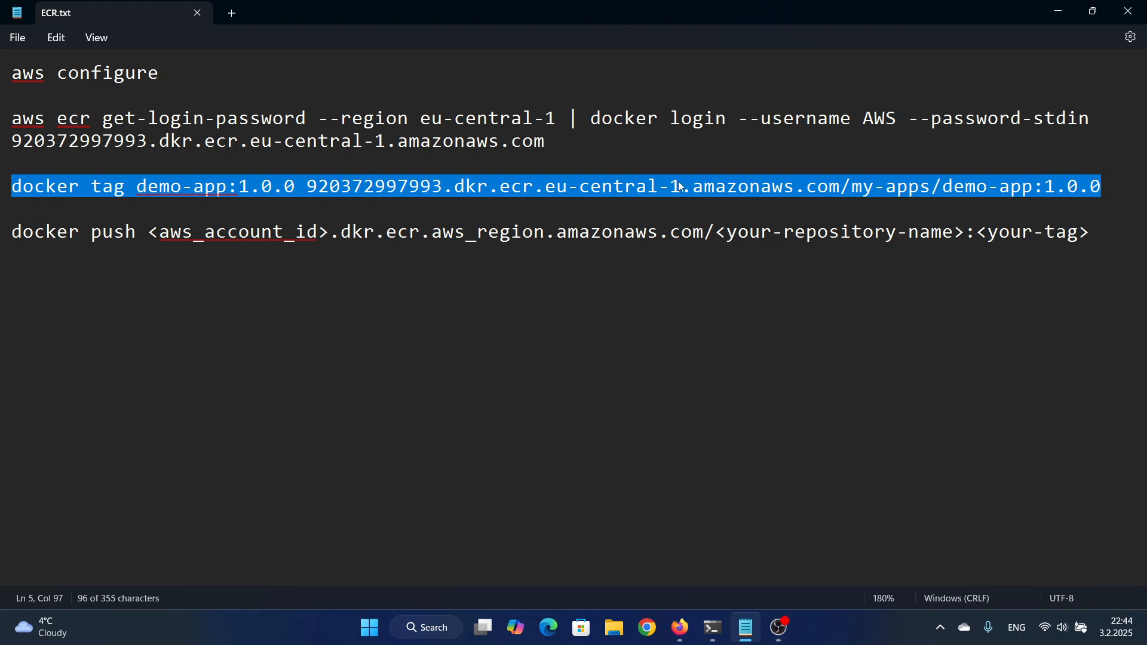
pyautogui.click(713, 627)
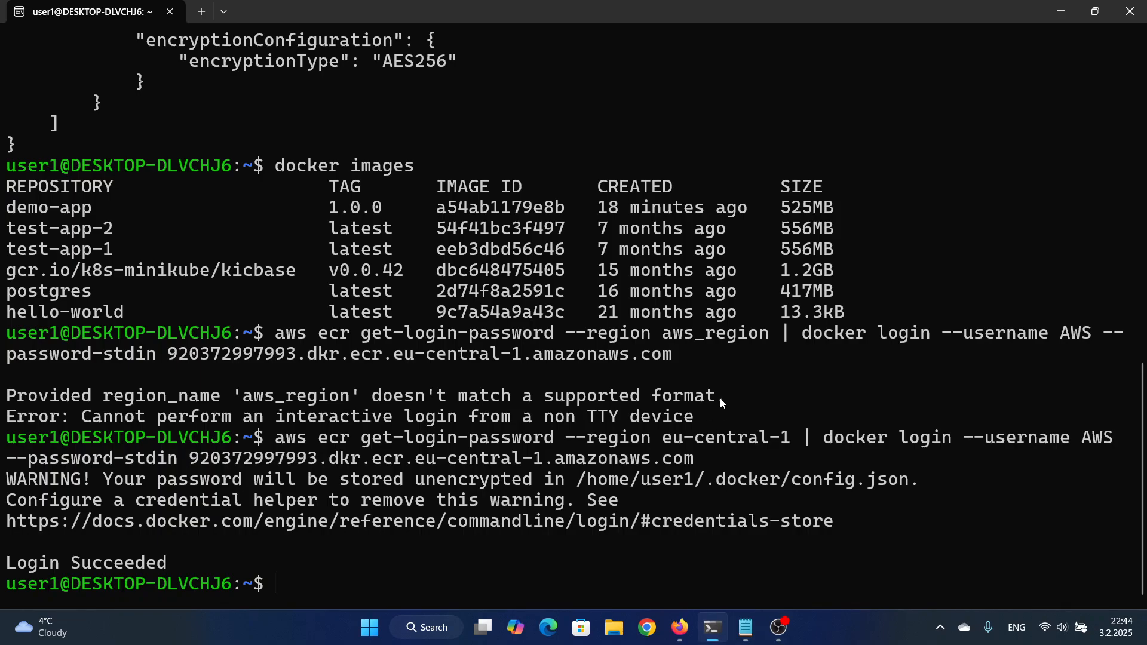
pyautogui.hotkey('ctrl', 'v')
pyautogui.press('Return')
# List the local images with docker images and examine the entry carrying the ECR repository address.
pyautogui.write('d')
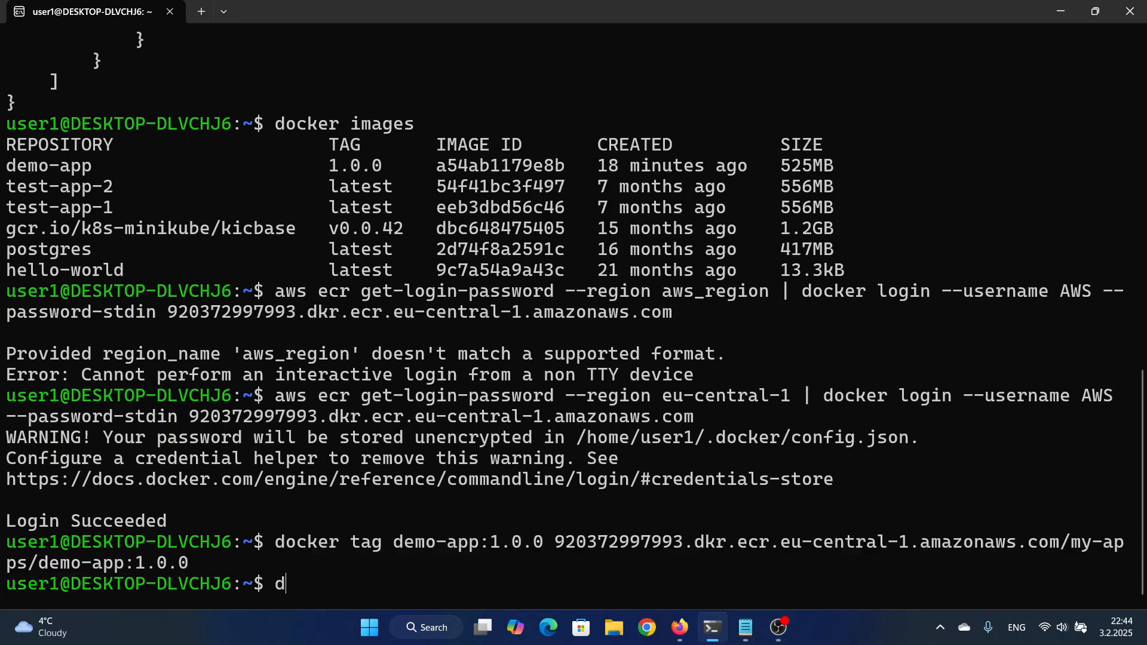
pyautogui.write('ocker images')
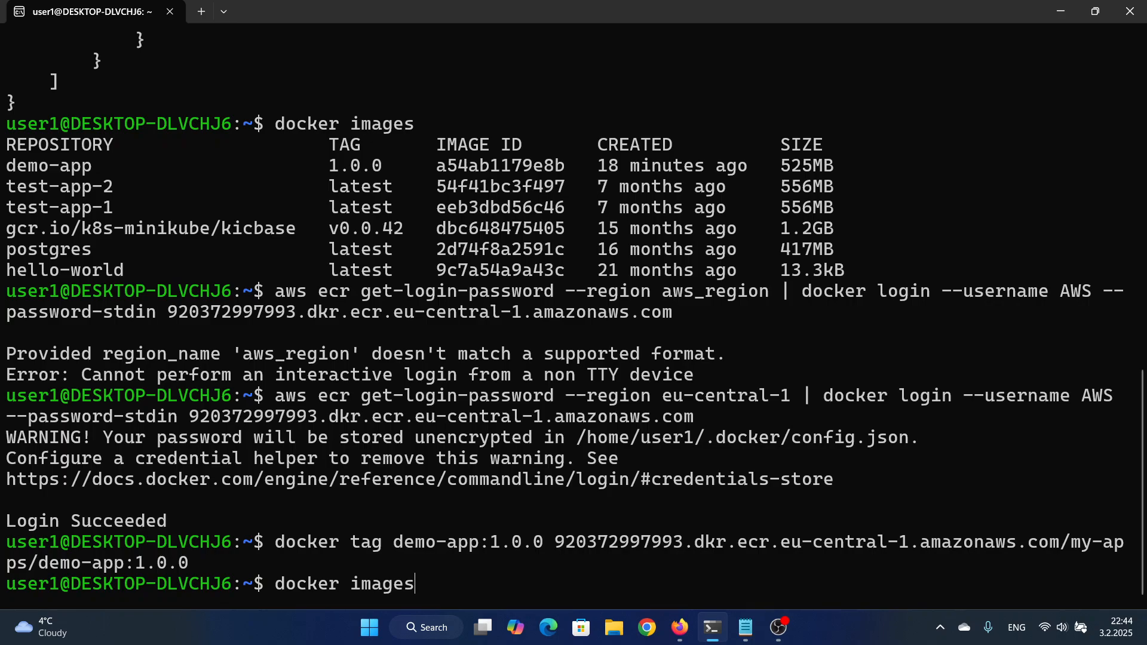
pyautogui.press('Return')
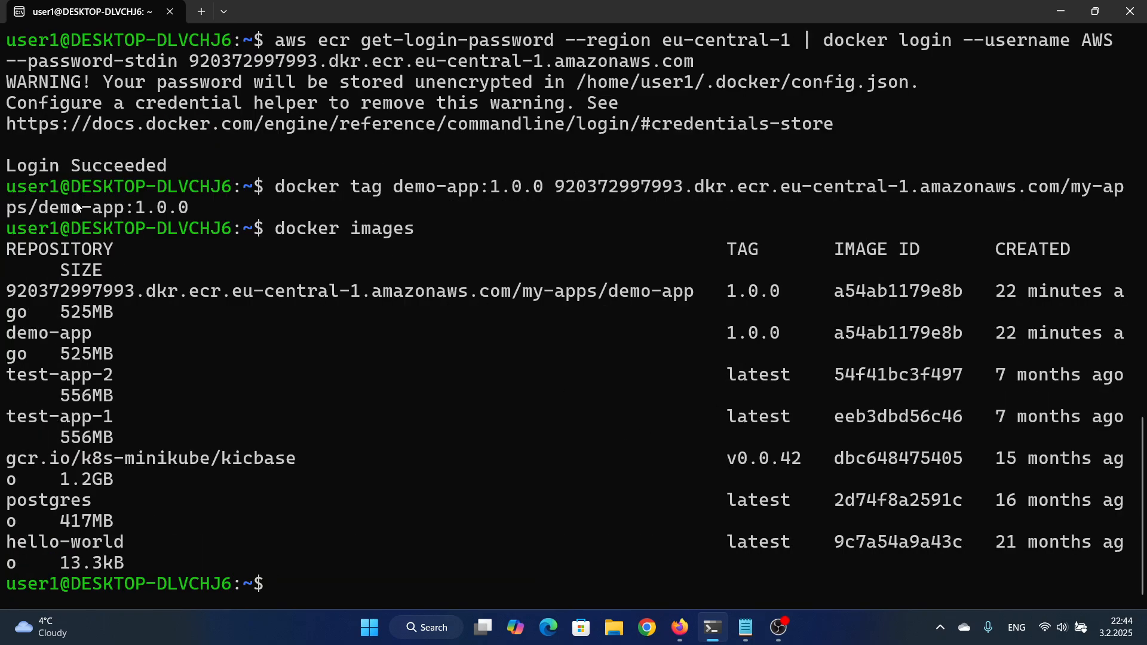
pyautogui.moveTo(10, 290); pyautogui.dragTo(265, 298)
pyautogui.click(349, 300)
pyautogui.moveTo(691, 296); pyautogui.dragTo(91, 293)
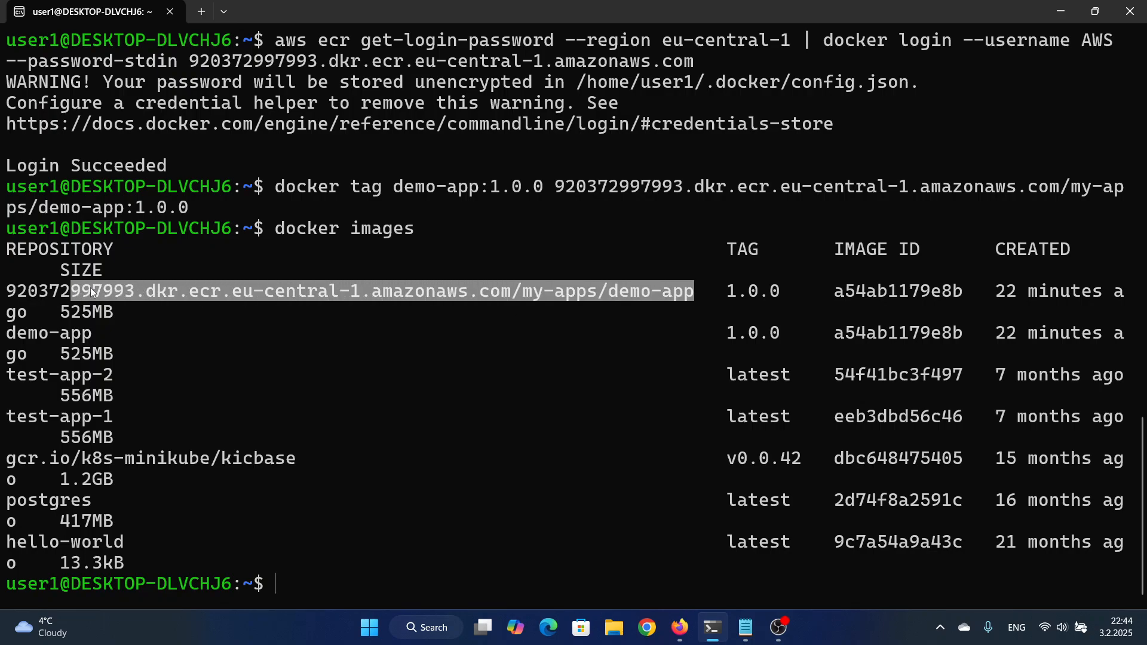
pyautogui.hotkey('ctrl', 'c')
# In ECR.txt, replace the docker push command's placeholder address with the full target address and 1.0.0 tag from the docker tag command.
pyautogui.click(746, 627)
pyautogui.click(217, 214)
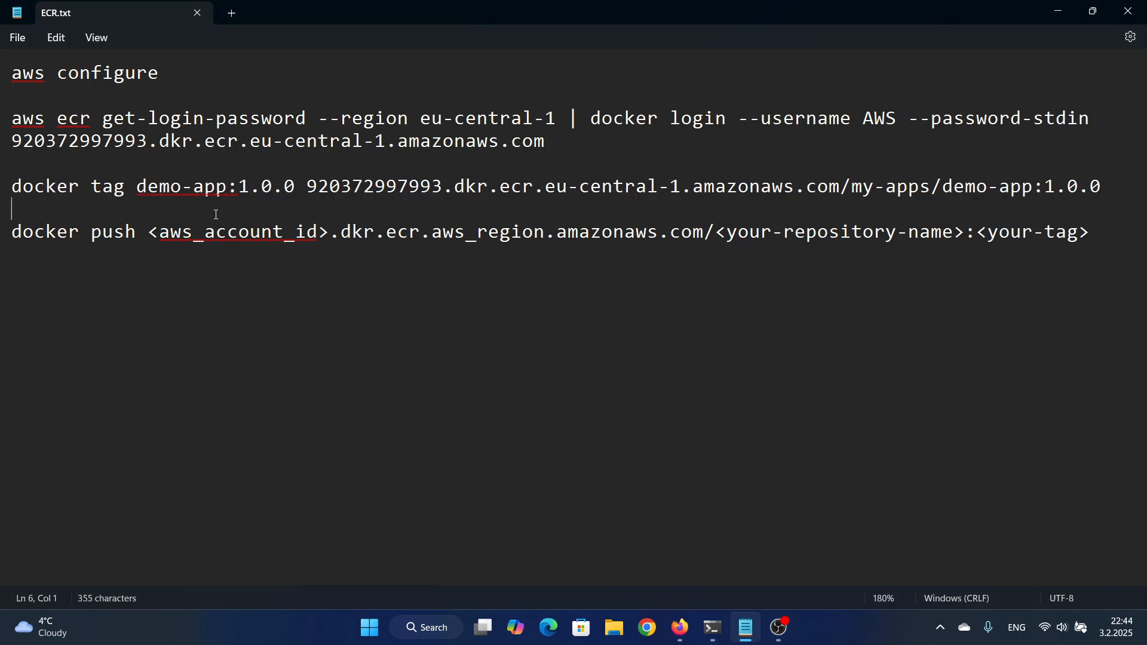
pyautogui.click(73, 229)
pyautogui.moveTo(141, 232); pyautogui.dragTo(12, 231)
pyautogui.press('Up')
pyautogui.click(286, 248)
pyautogui.moveTo(1110, 186); pyautogui.dragTo(307, 193)
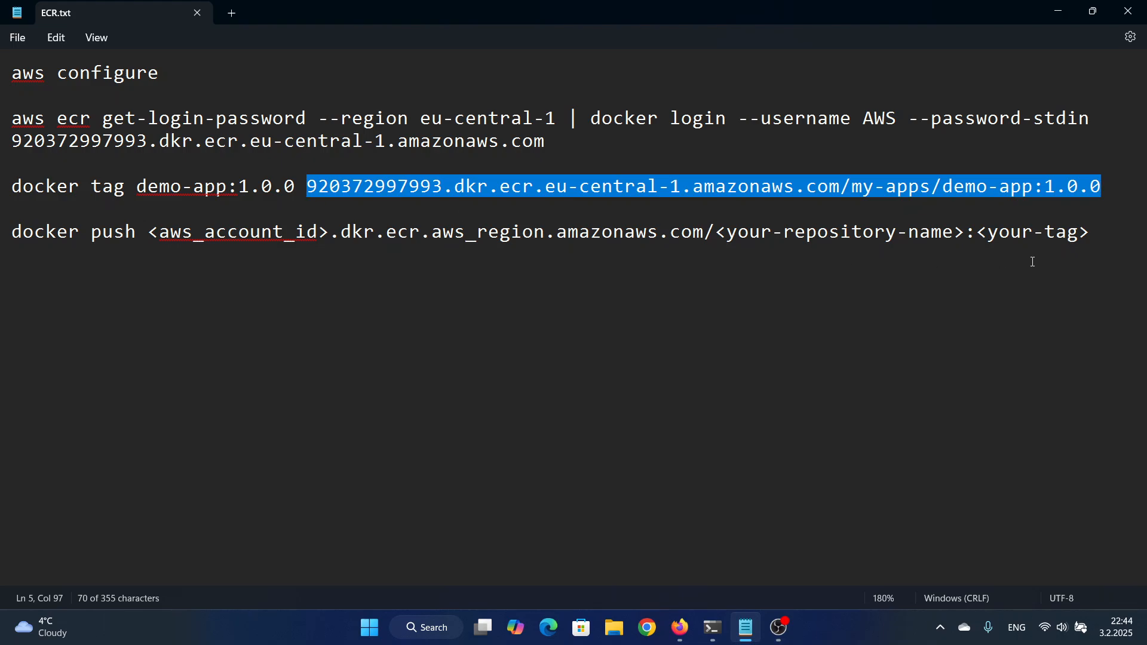
pyautogui.moveTo(1096, 234); pyautogui.dragTo(144, 233)
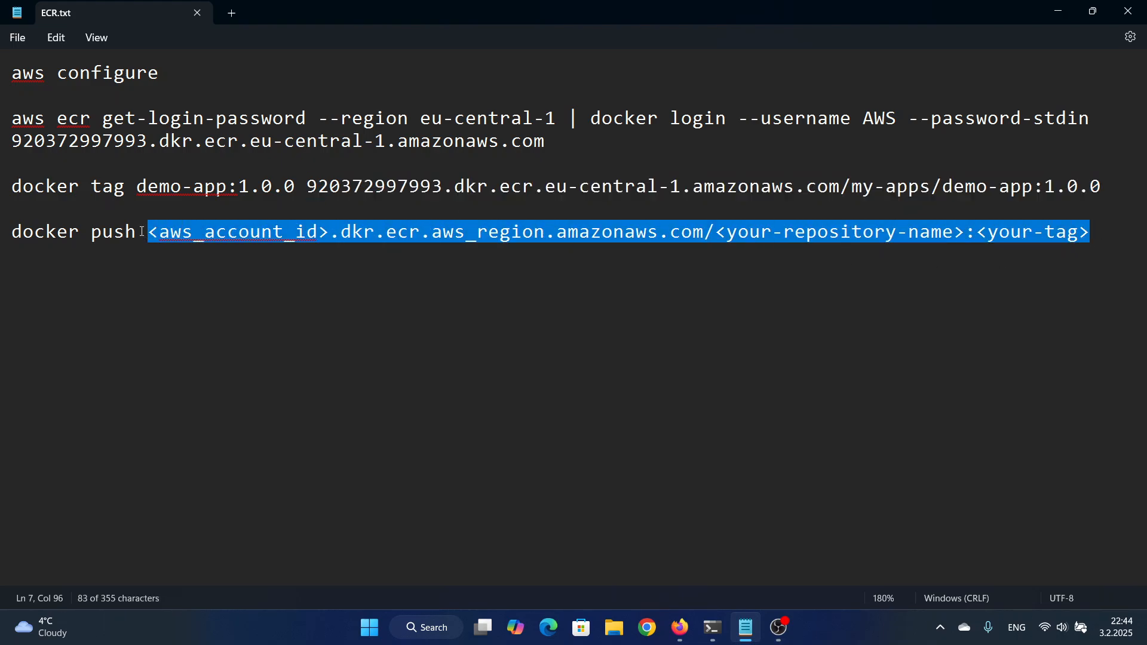
pyautogui.hotkey('ctrl', 'v')
# Copy the completed docker push command into the terminal and run it to push my-apps/demo-app:1.0.0 to ECR.
pyautogui.moveTo(945, 233); pyautogui.dragTo(3, 235)
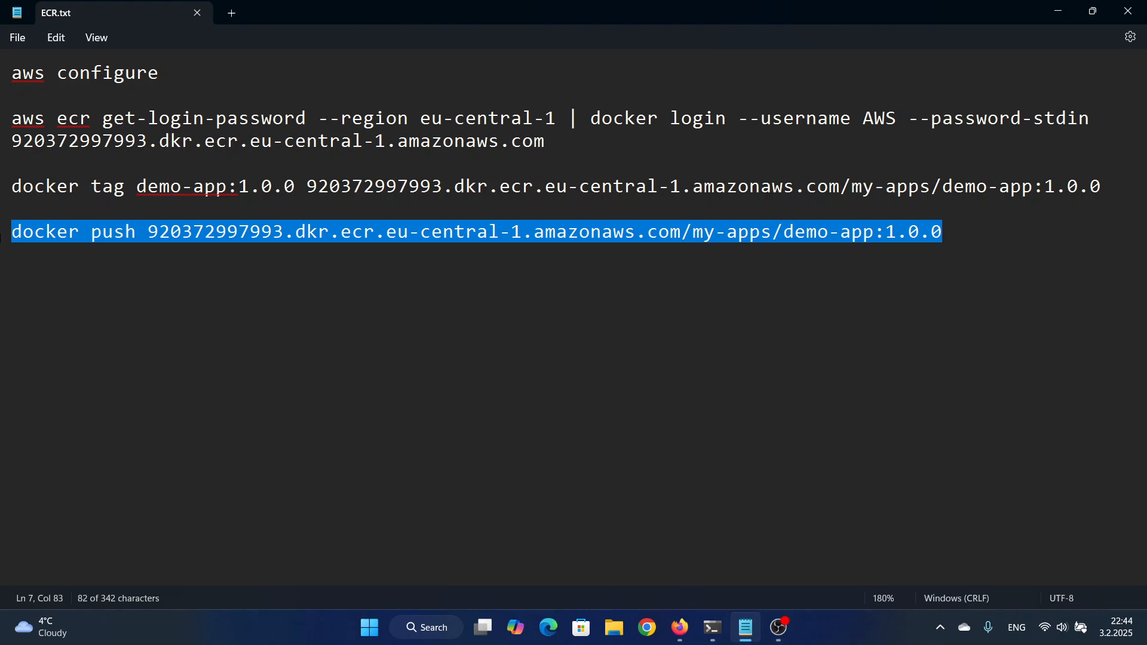
pyautogui.click(719, 634)
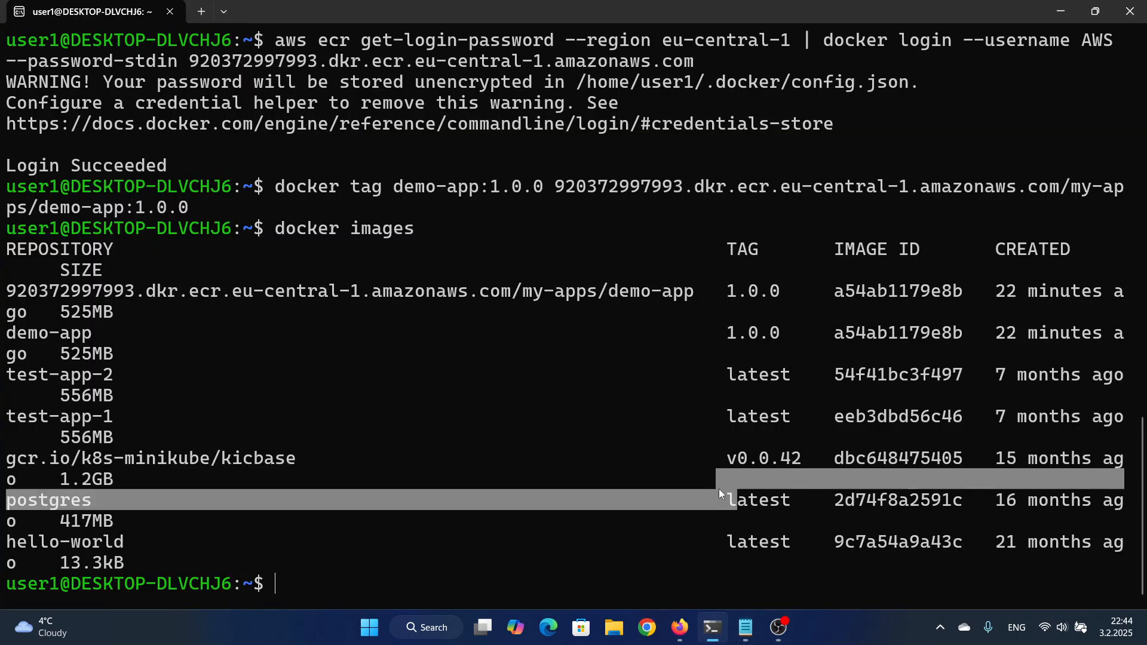
pyautogui.click(590, 489)
pyautogui.rightClick(609, 549)
pyautogui.press('Return')
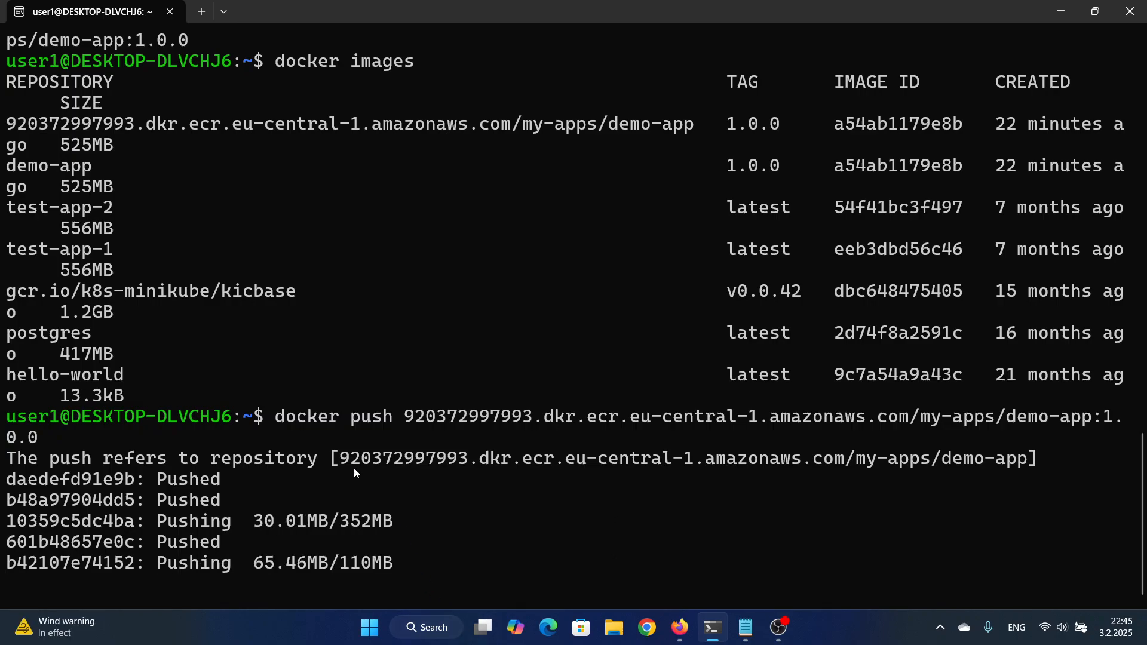
# Open the my-apps/demo-app repository's image list in the ECR console in Firefox, and check the docker push progress in the terminal.
pyautogui.click(679, 627)
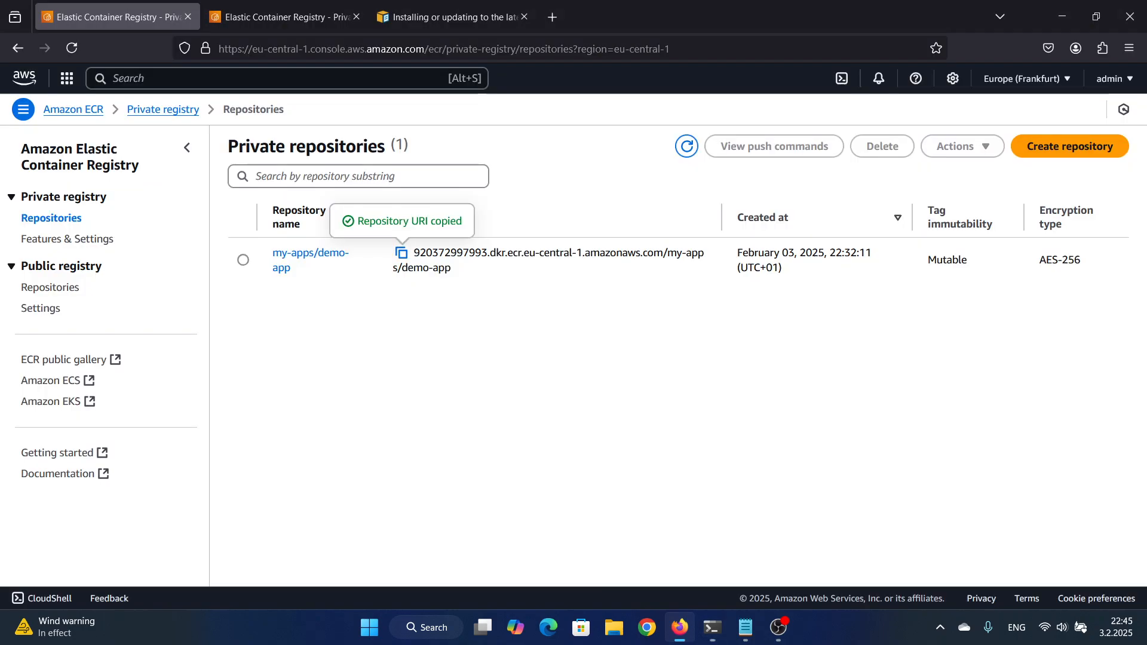
pyautogui.click(303, 262)
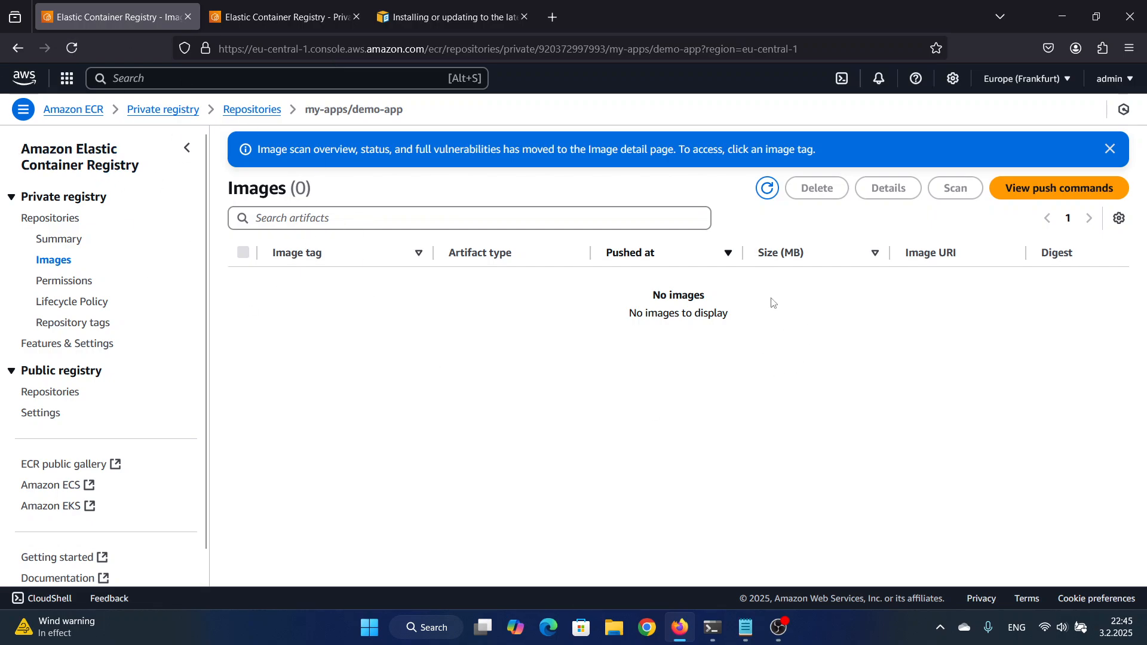
pyautogui.click(712, 627)
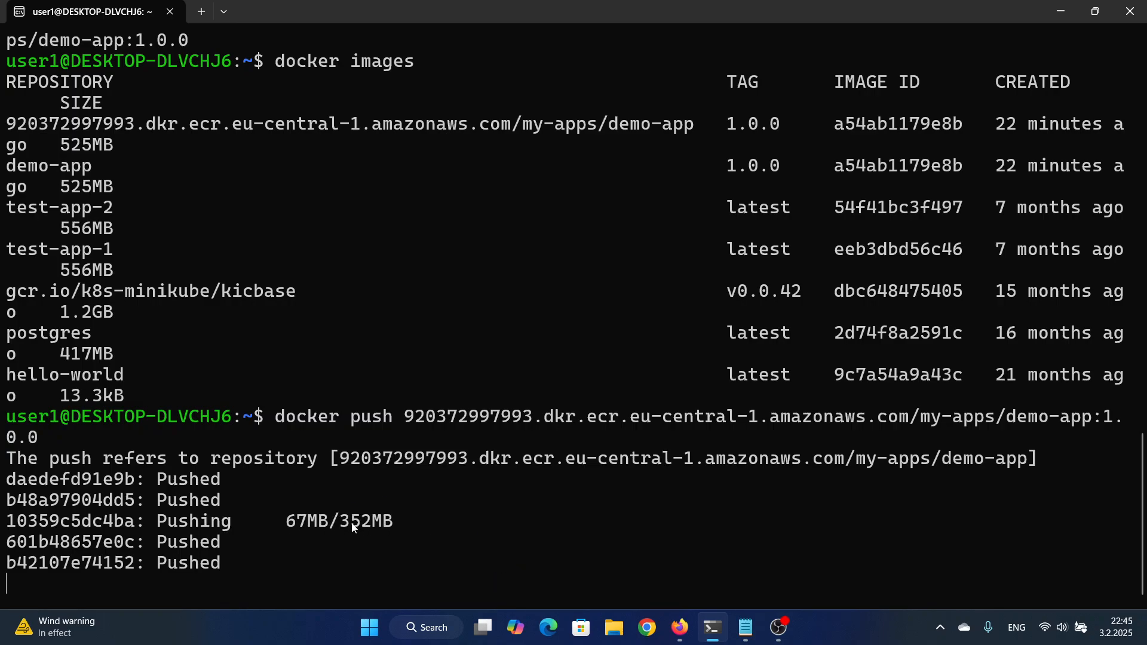
pyautogui.moveTo(406, 524)
pyautogui.mouseDown()
pyautogui.moveTo(301, 525)
pyautogui.moveTo(425, 526)
pyautogui.mouseUp()
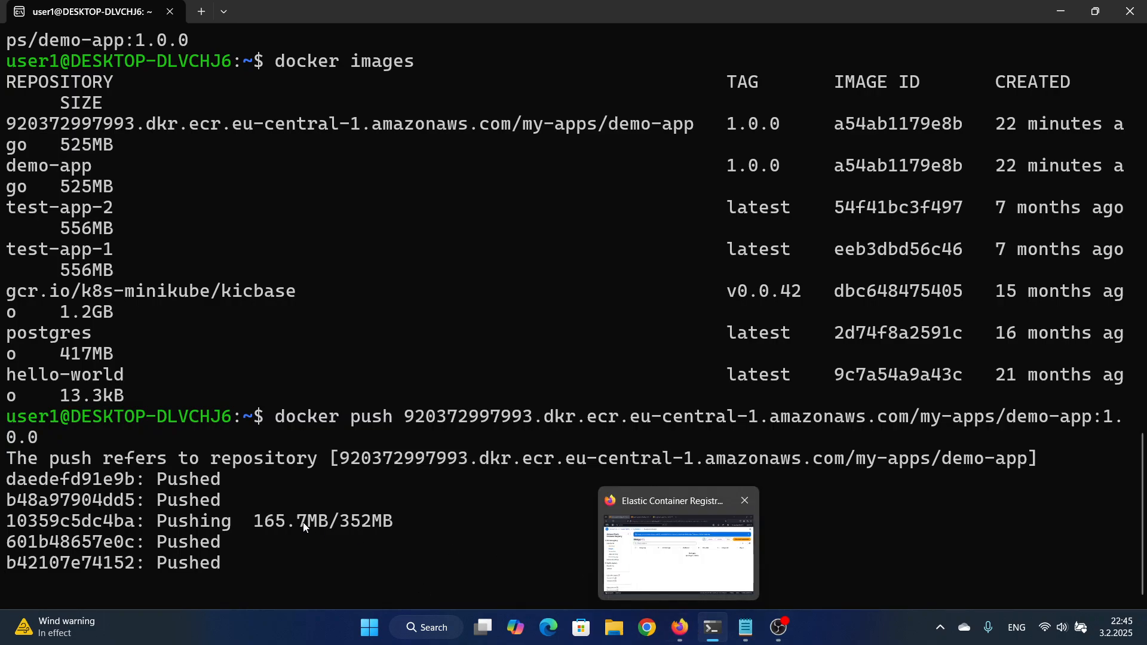
# Check the docker push output in the terminal, and refresh the my-apps/demo-app image list in the browser.
pyautogui.click(680, 627)
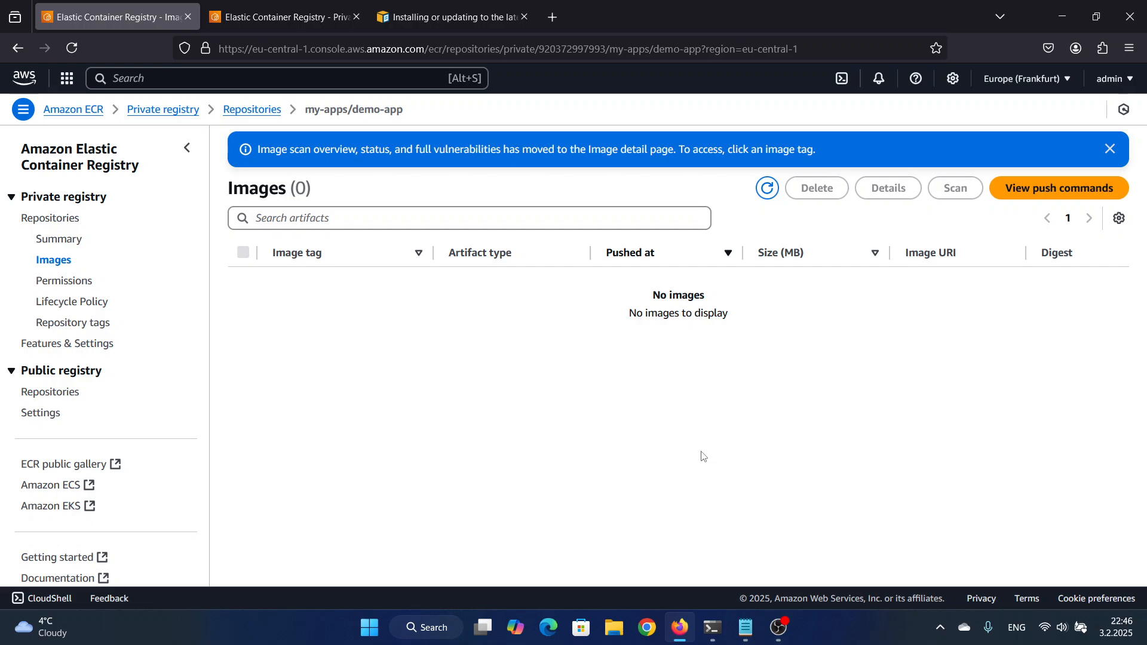
pyautogui.click(711, 625)
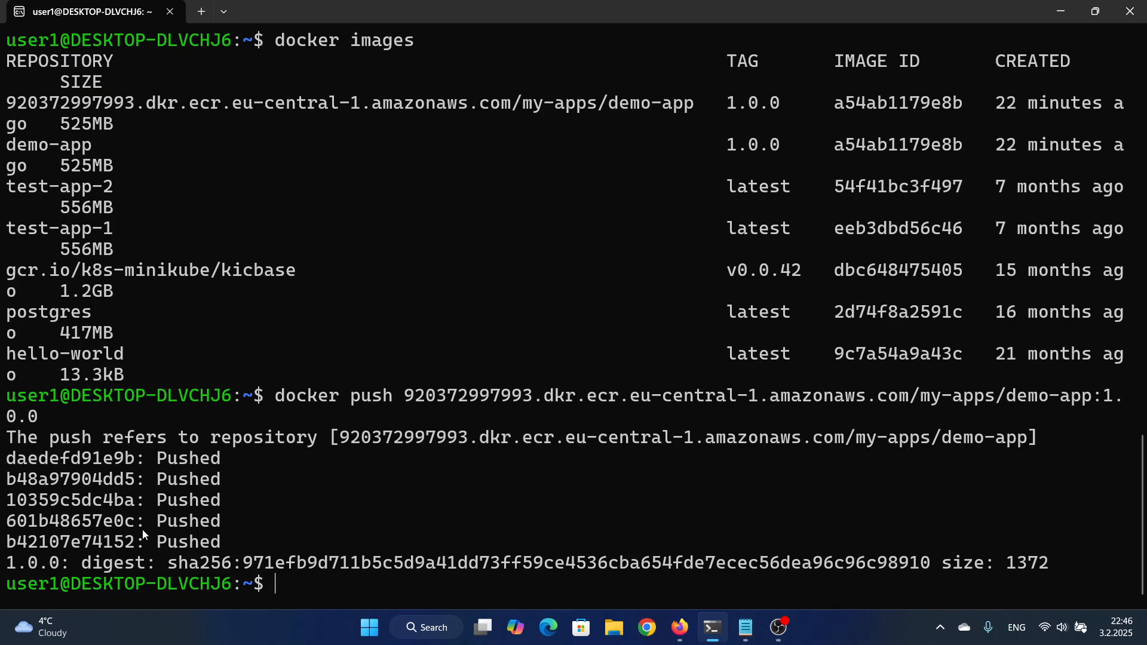
pyautogui.click(679, 627)
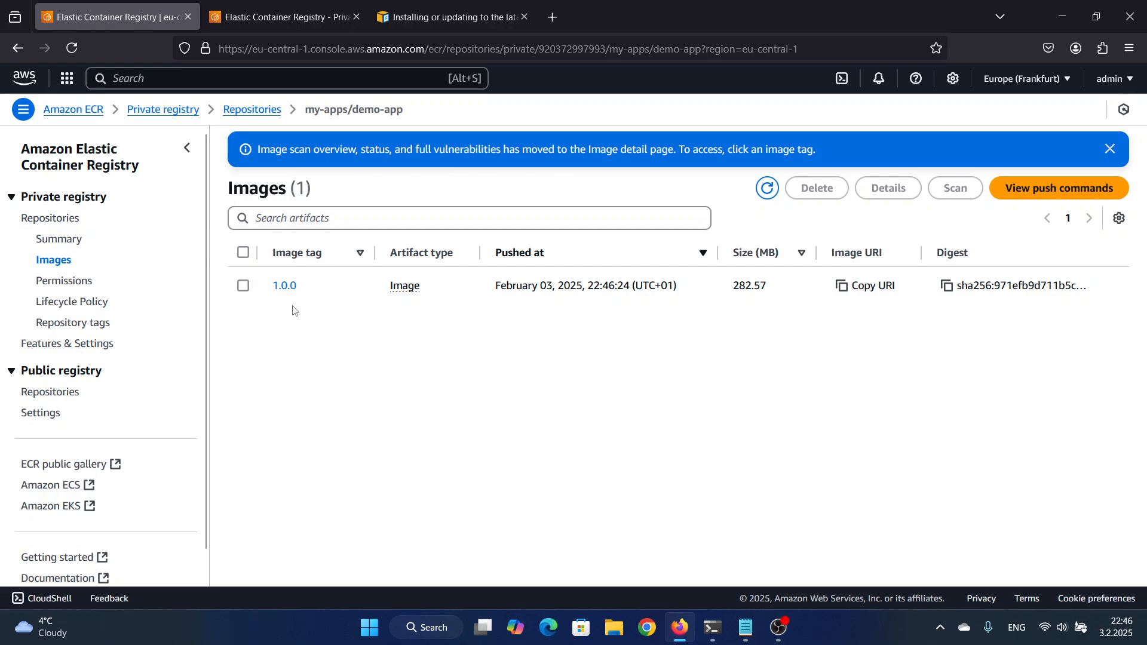
# Open the details of image tag 1.0.0, examine the repository path and tag in its URI, and return to the my-apps/demo-app image list.
pyautogui.click(284, 286)
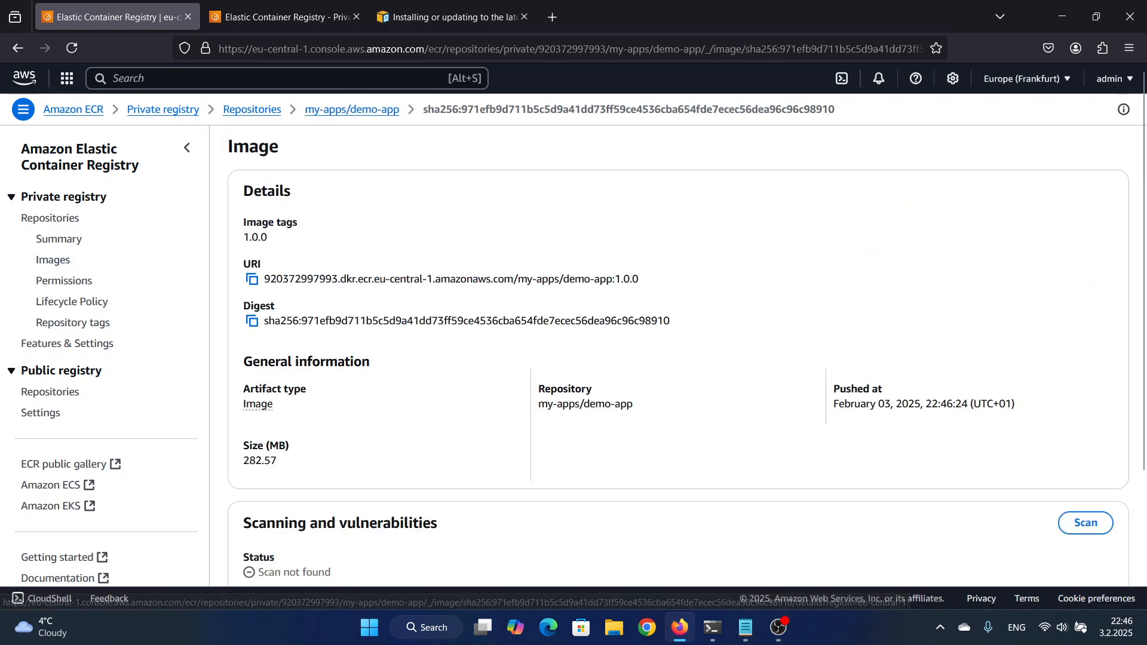
pyautogui.scroll(-4, 406, 316)
pyautogui.scroll(4, 410, 328)
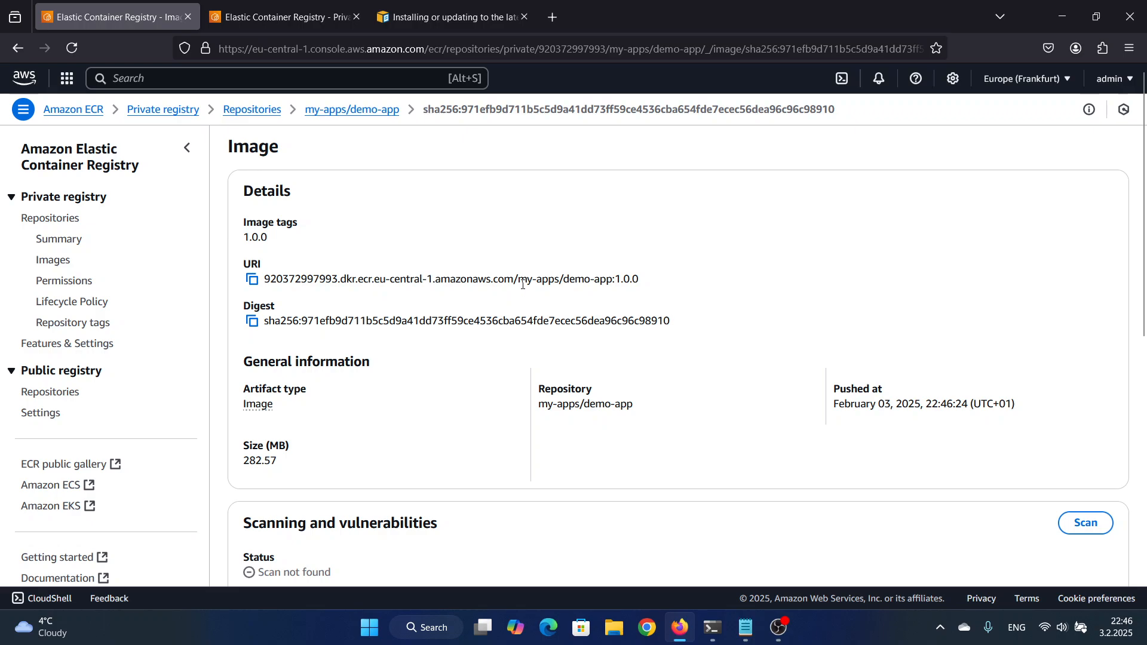
pyautogui.moveTo(522, 285); pyautogui.dragTo(560, 281)
pyautogui.click(541, 283)
pyautogui.click(556, 281)
pyautogui.moveTo(654, 281); pyautogui.dragTo(609, 279)
pyautogui.click(640, 281)
pyautogui.click(609, 279)
pyautogui.scroll(-2, 353, 349)
pyautogui.scroll(2, 353, 349)
pyautogui.click(359, 109)
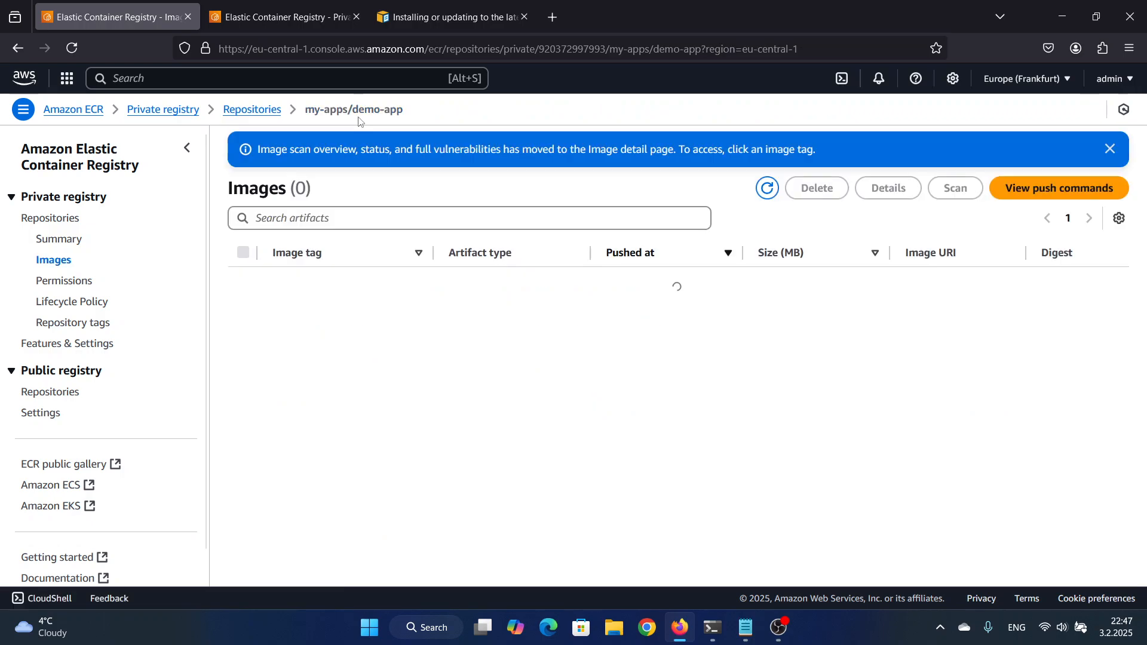
# Review the docker tag, images and push output in the terminal, and return to the ECR private repositories list in the browser.
pyautogui.click(712, 627)
pyautogui.scroll(2, 234, 165)
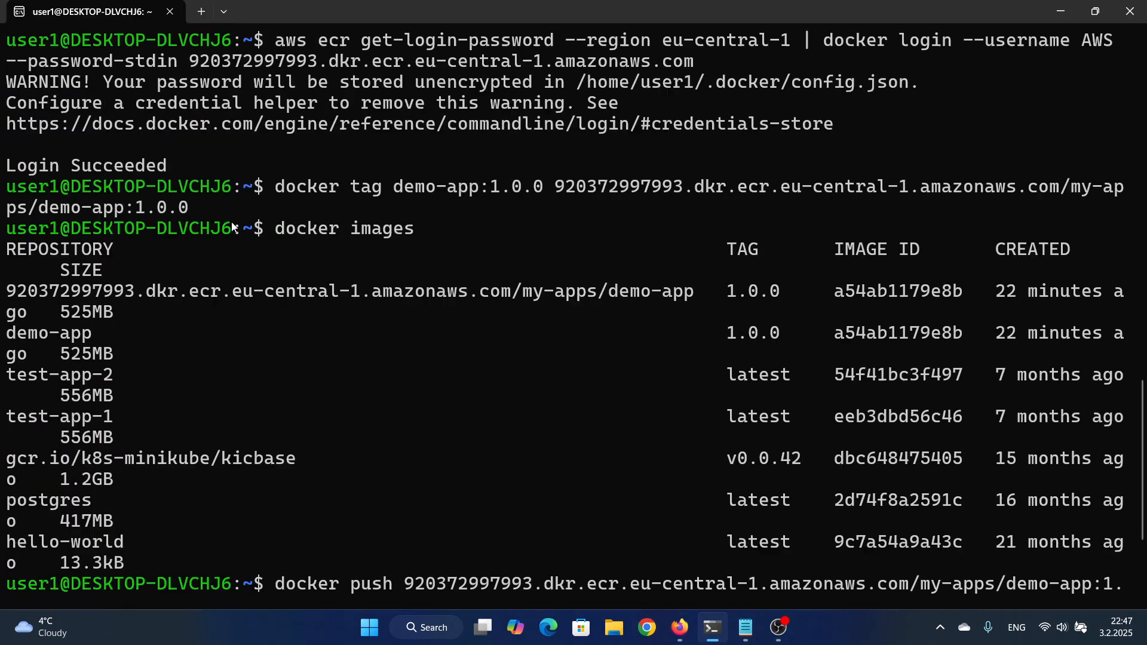
pyautogui.scroll(-2, 232, 239)
pyautogui.scroll(1, 183, 235)
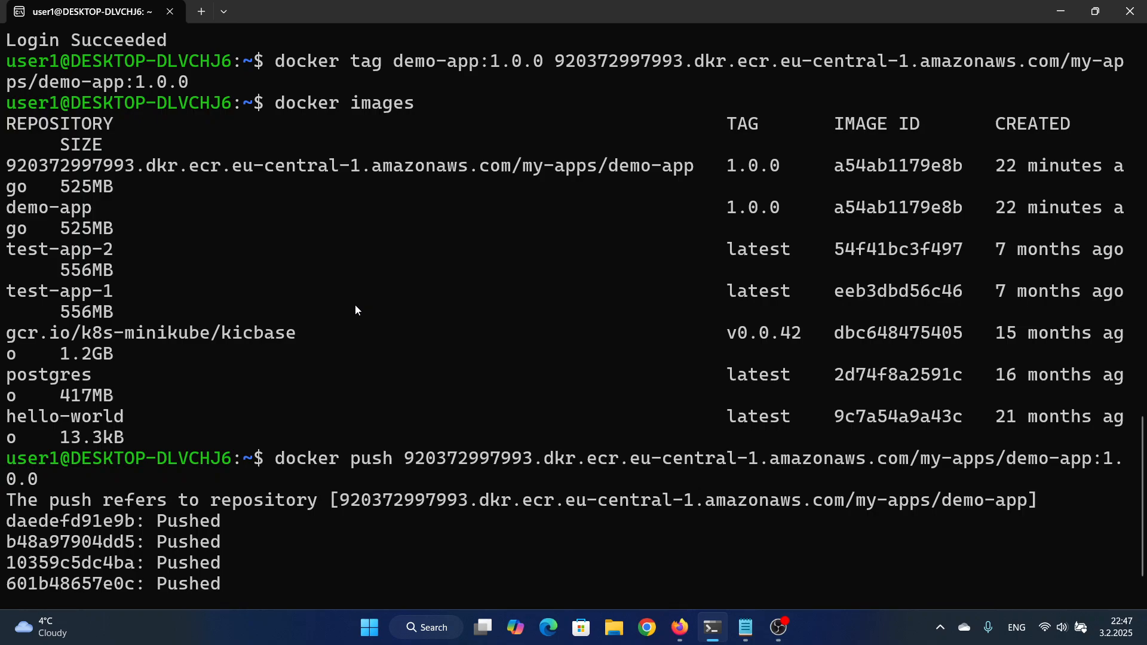
pyautogui.scroll(-1, 355, 309)
pyautogui.click(679, 628)
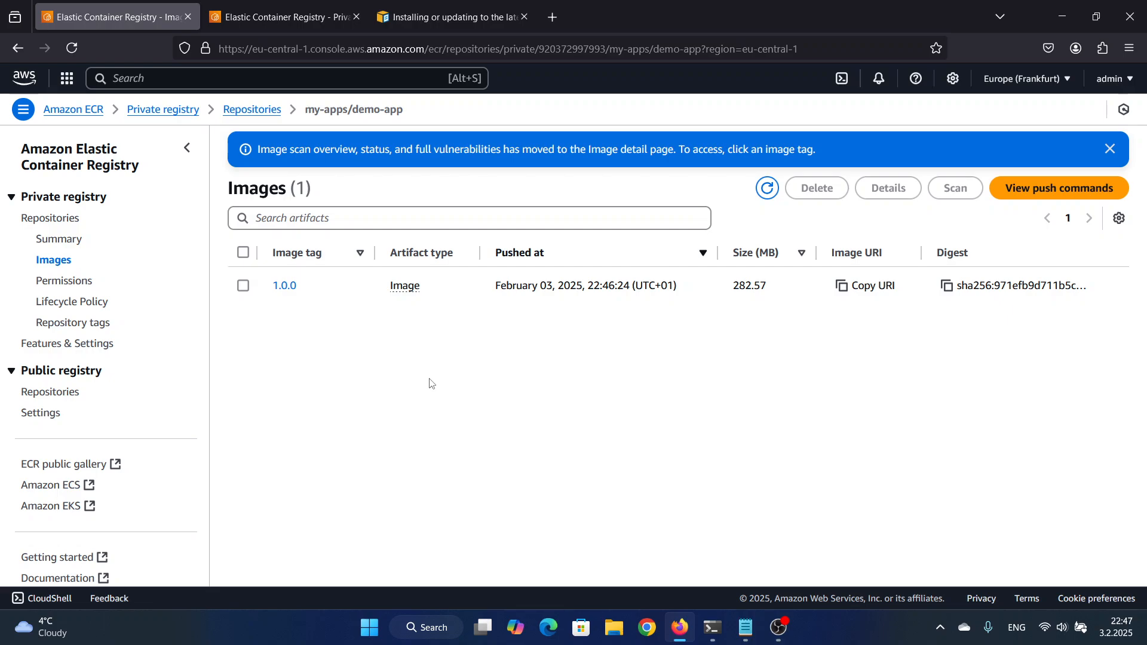
pyautogui.click(232, 112)
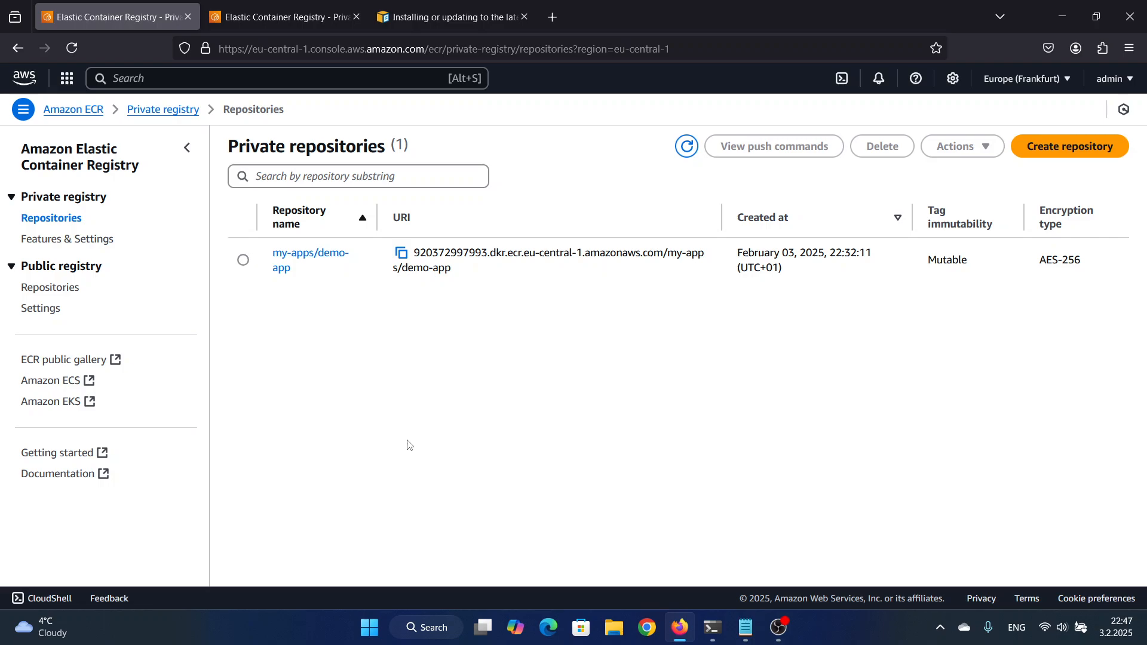